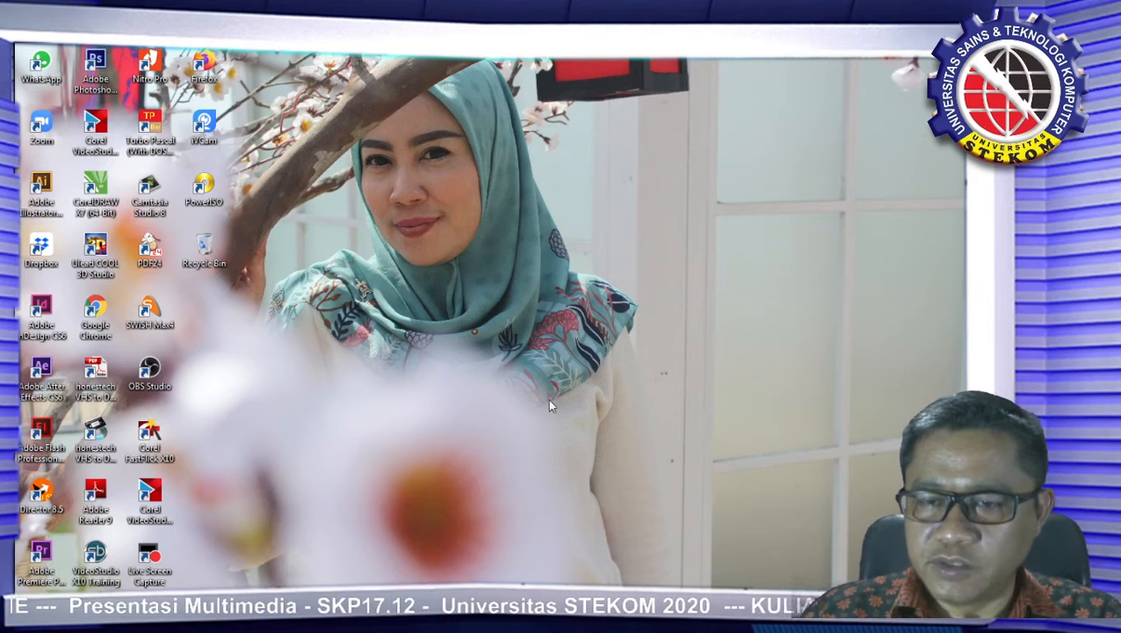
Step: Move the Live Screen Capture shortcut out of its place among the desktop icons and check the desktop's icon arrangement options
drag(151, 562, 449, 414)
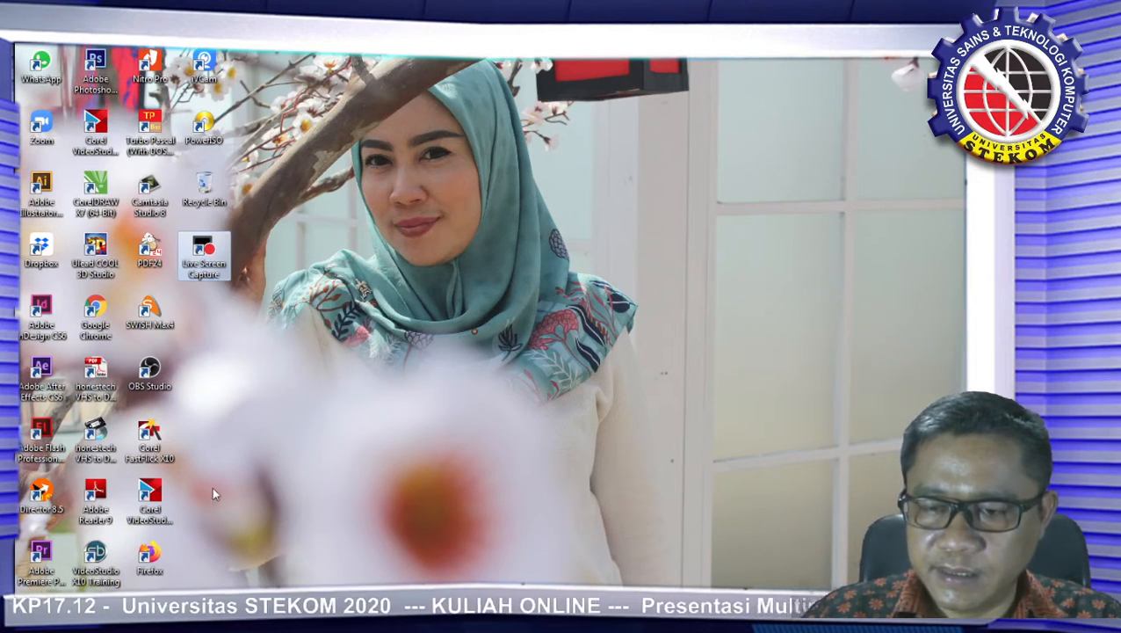
right_click(364, 265)
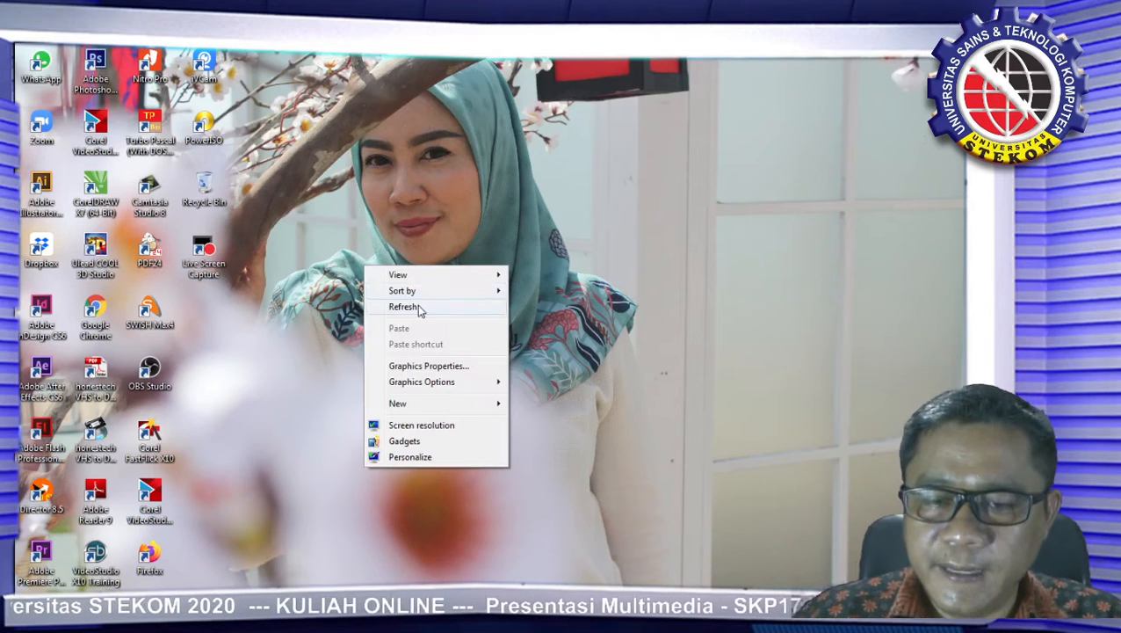
mouse_move(432, 278)
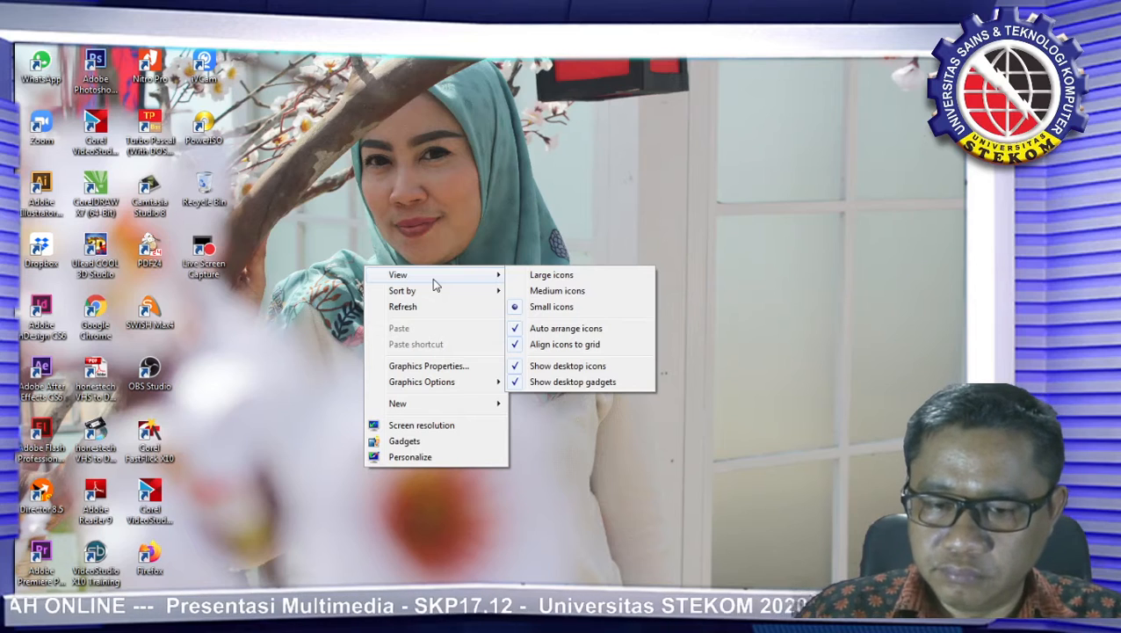
click(274, 325)
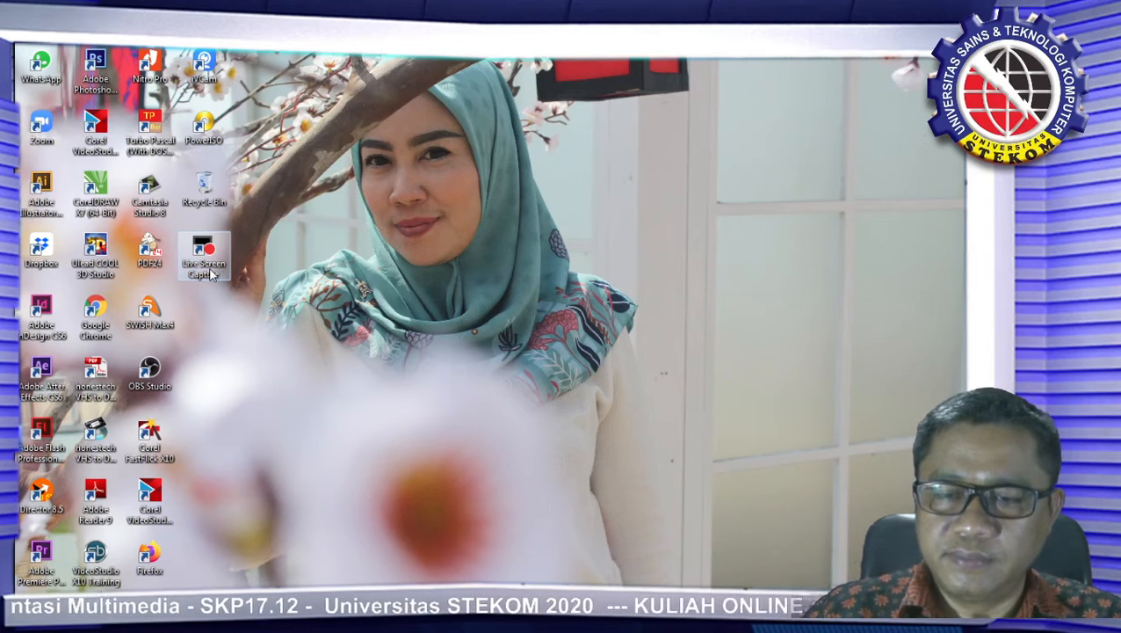
Step: Launch Live Screen Capture, dismiss the VideoStudio page, and move the recorder window lower on the desktop
mouse_move(379, 577)
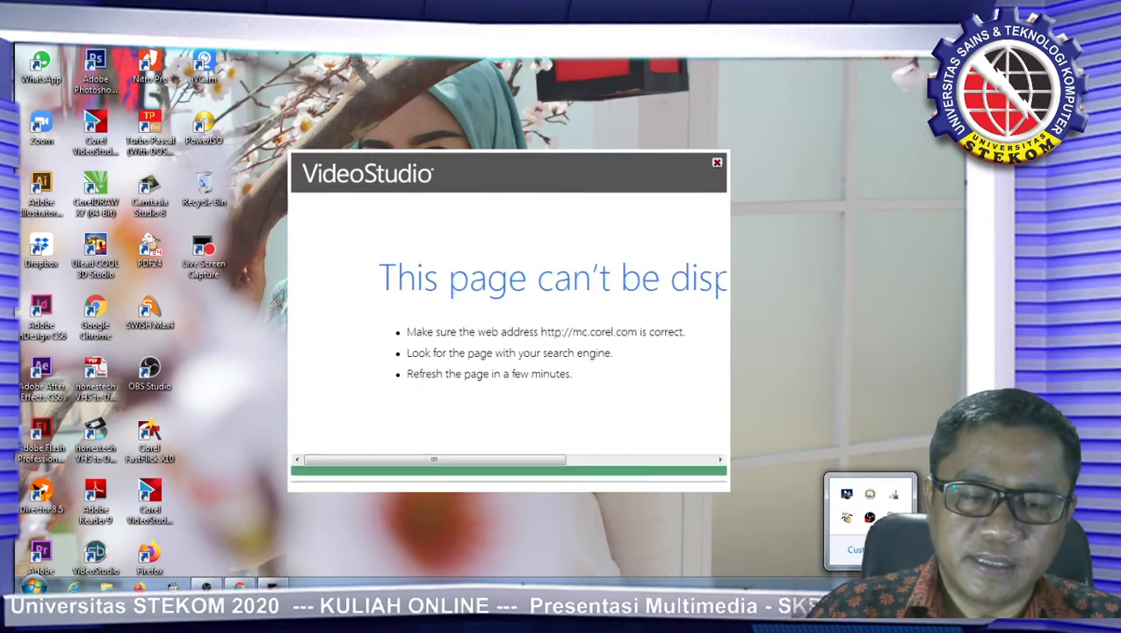
click(687, 472)
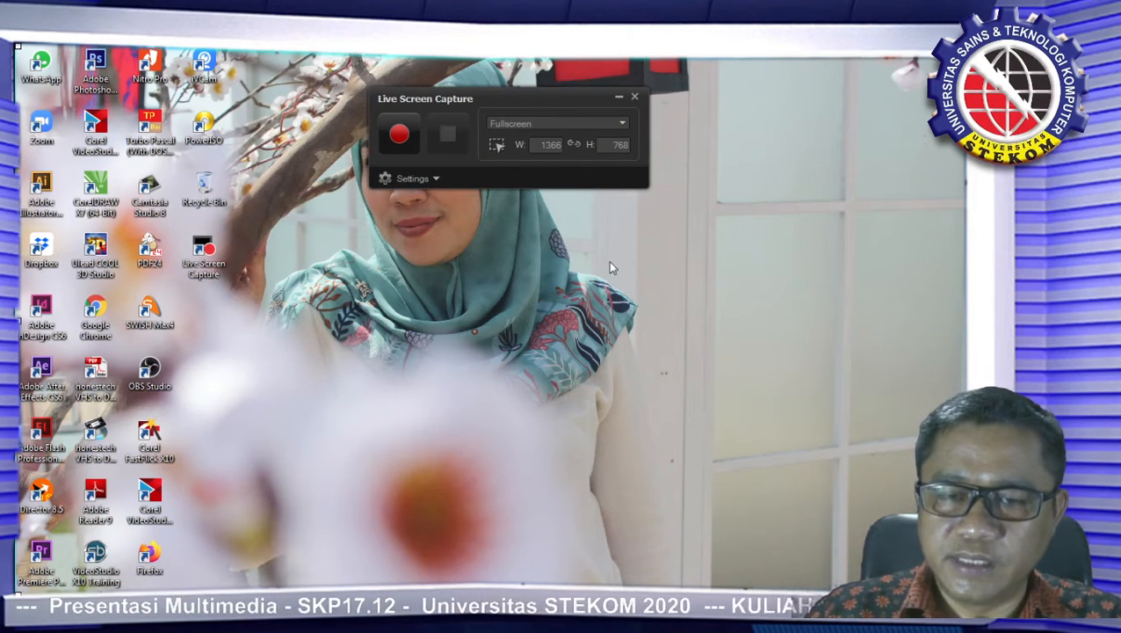
drag(523, 100, 511, 246)
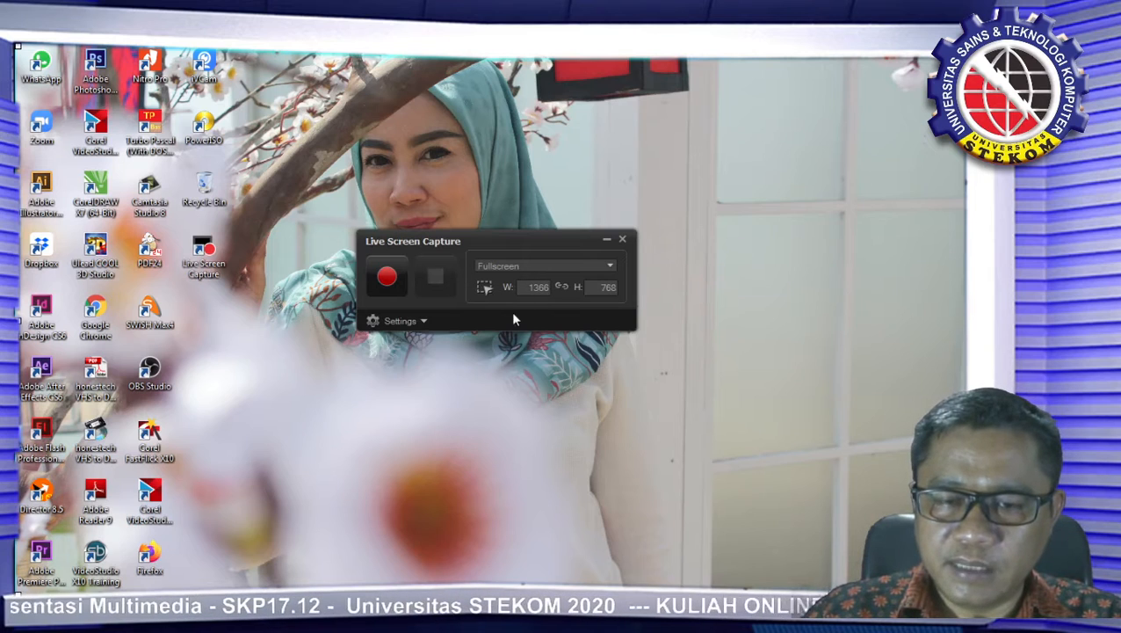
Step: Set the capture area to Custom and move the recorder window clear of the area's centre handle
click(611, 268)
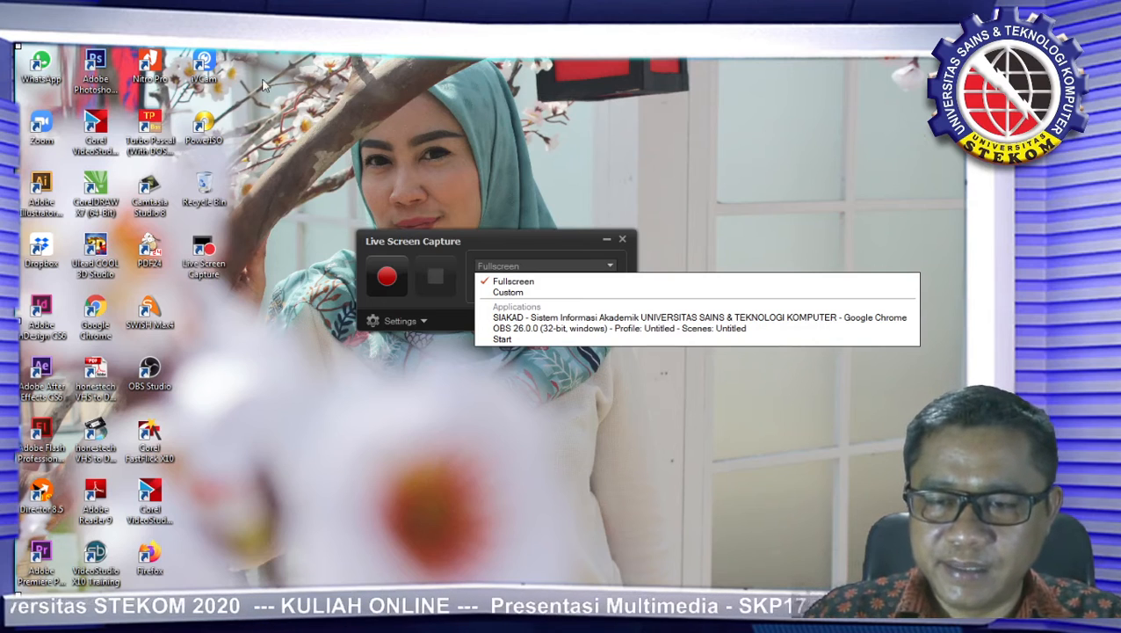
click(518, 294)
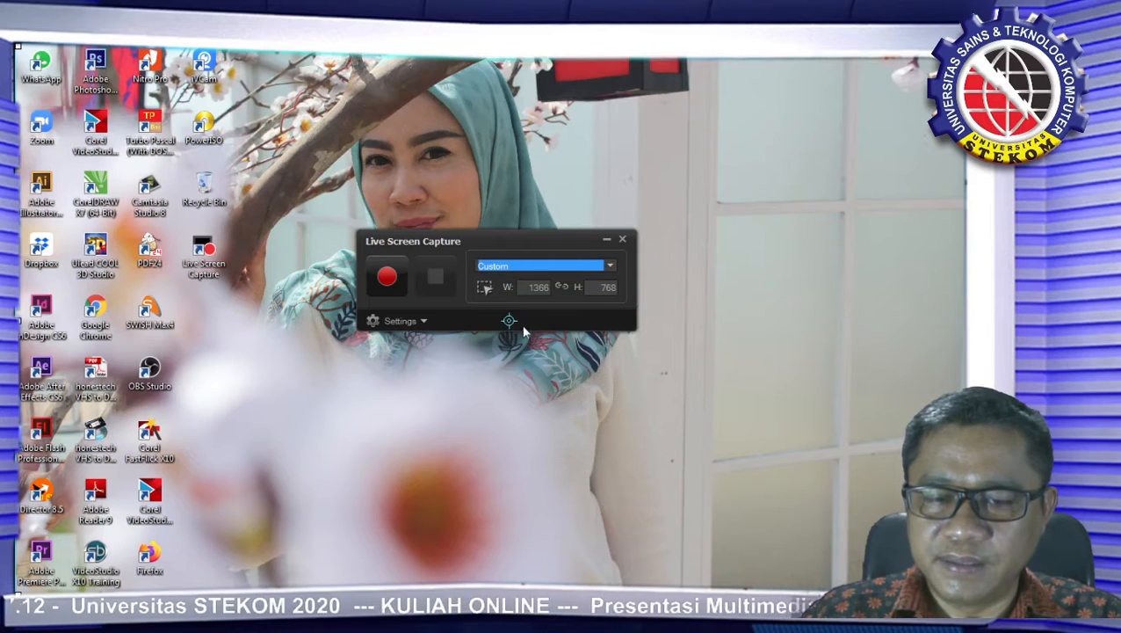
drag(281, 130, 833, 568)
drag(486, 251, 765, 284)
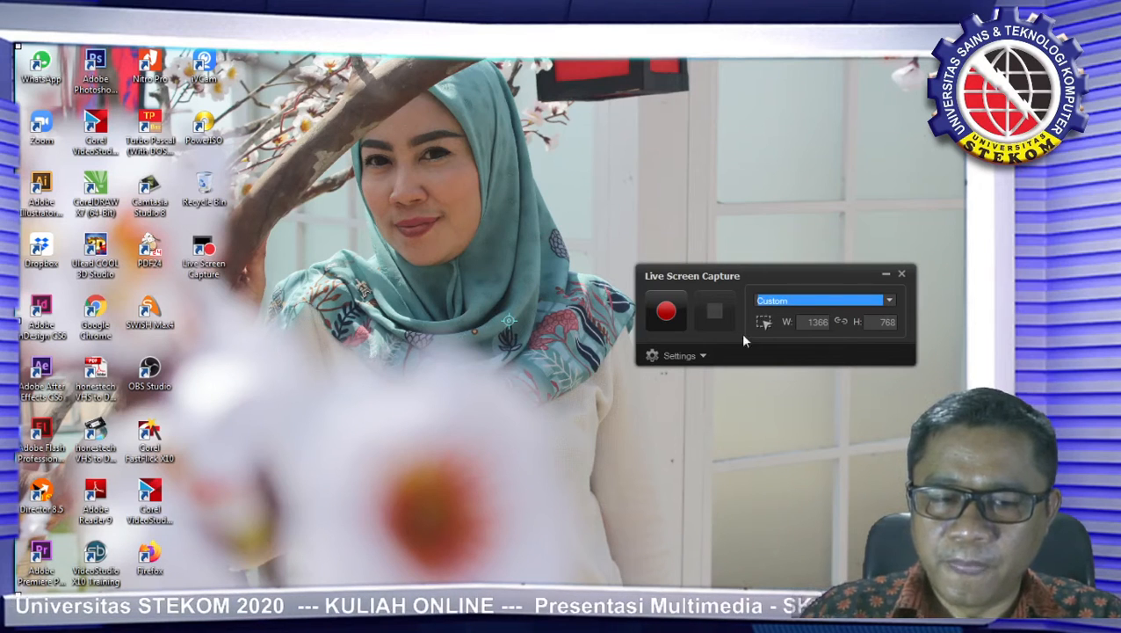
click(888, 301)
click(619, 328)
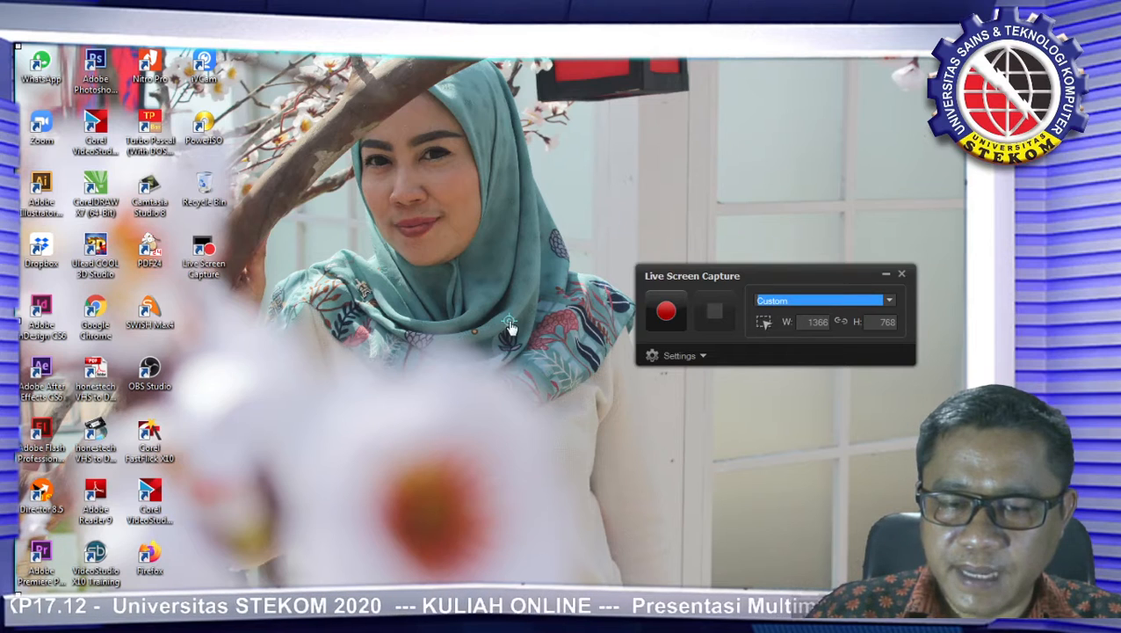
drag(509, 321, 534, 351)
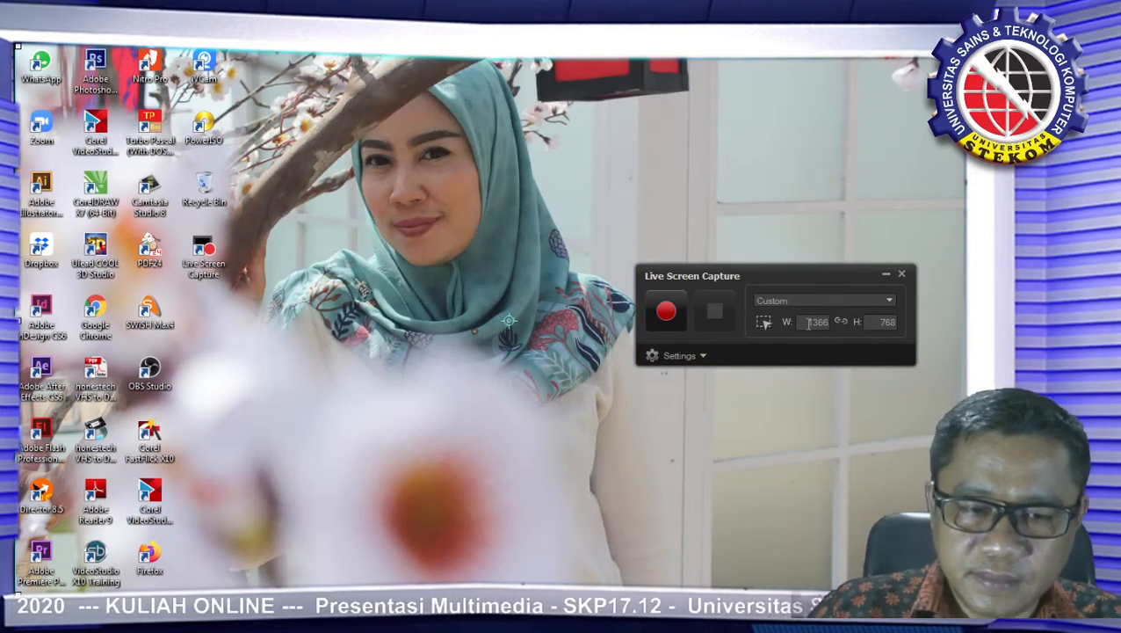
Step: Set the custom capture area to a width of 550 and a height of 400
double_click(821, 322)
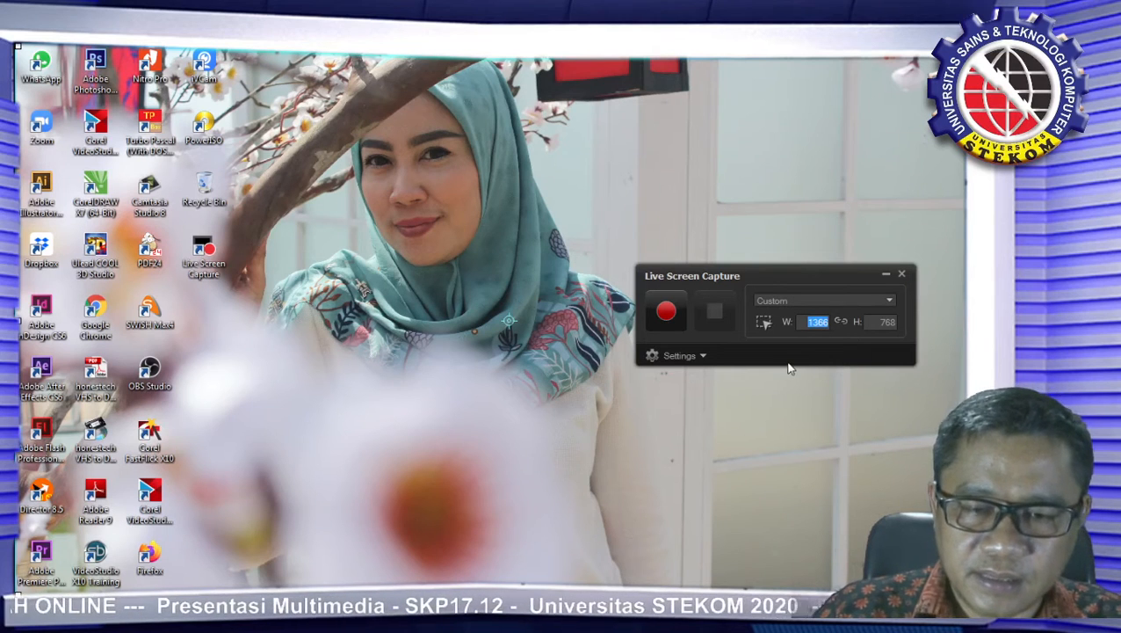
text(550)
key(Return)
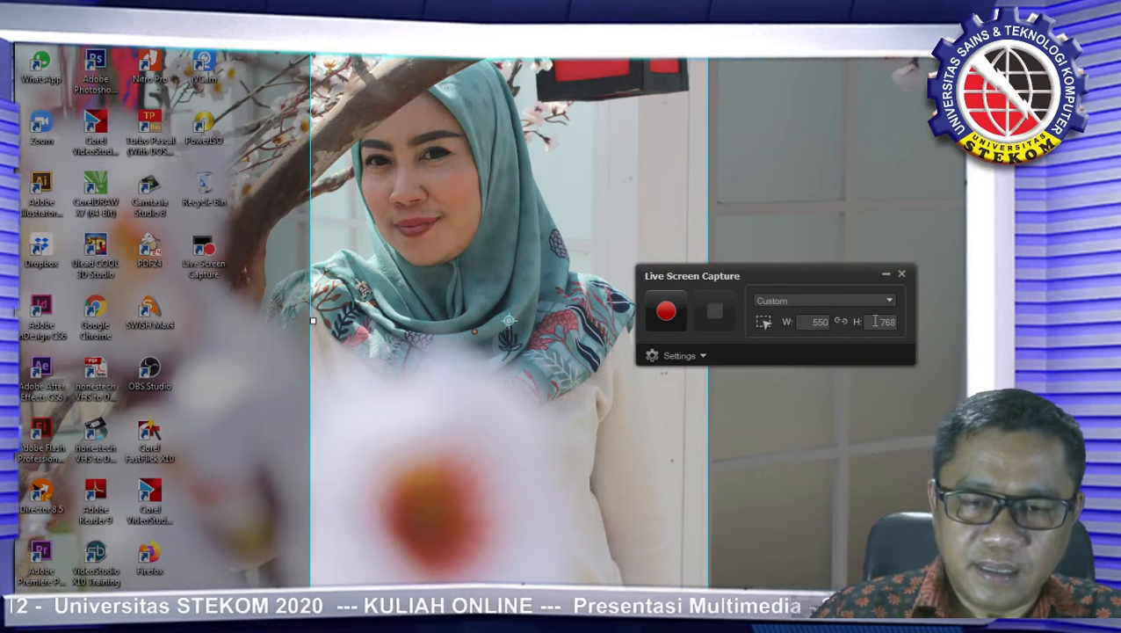
text(400)
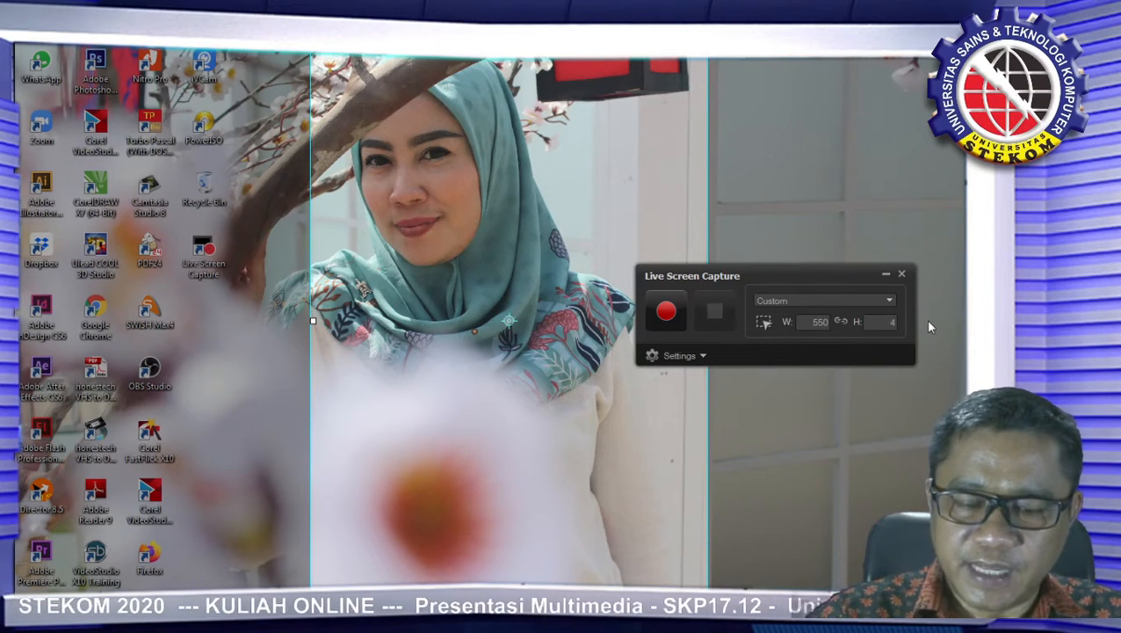
double_click(821, 323)
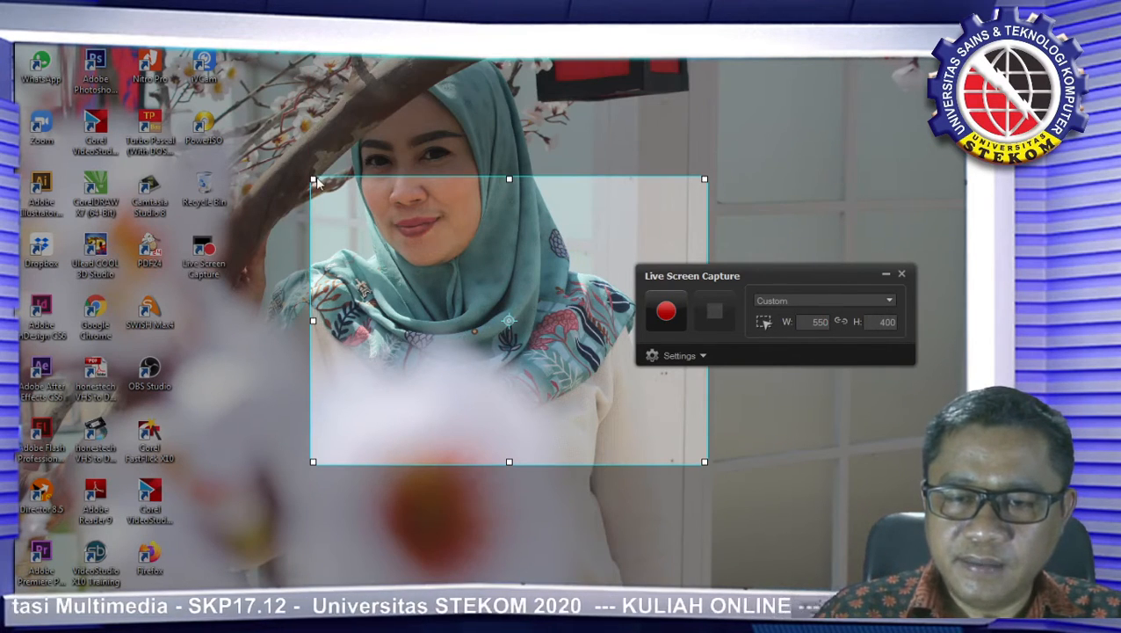
Step: Enlarge the capture area to about 746 by 568, move the recorder window outside it, and start recording
drag(313, 179, 171, 87)
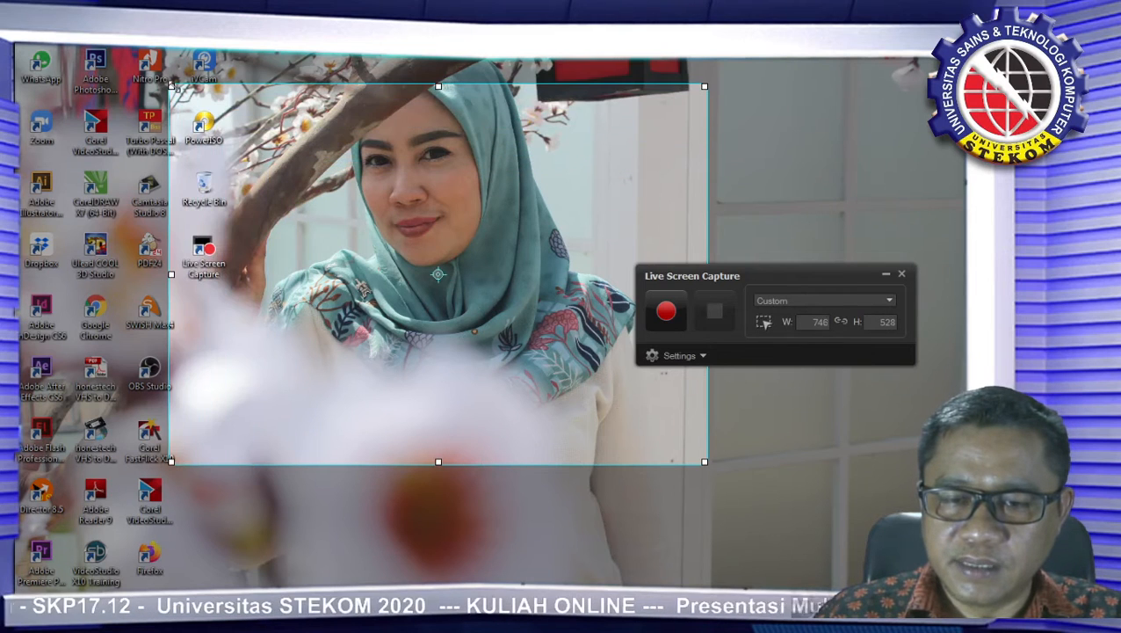
drag(437, 86, 437, 60)
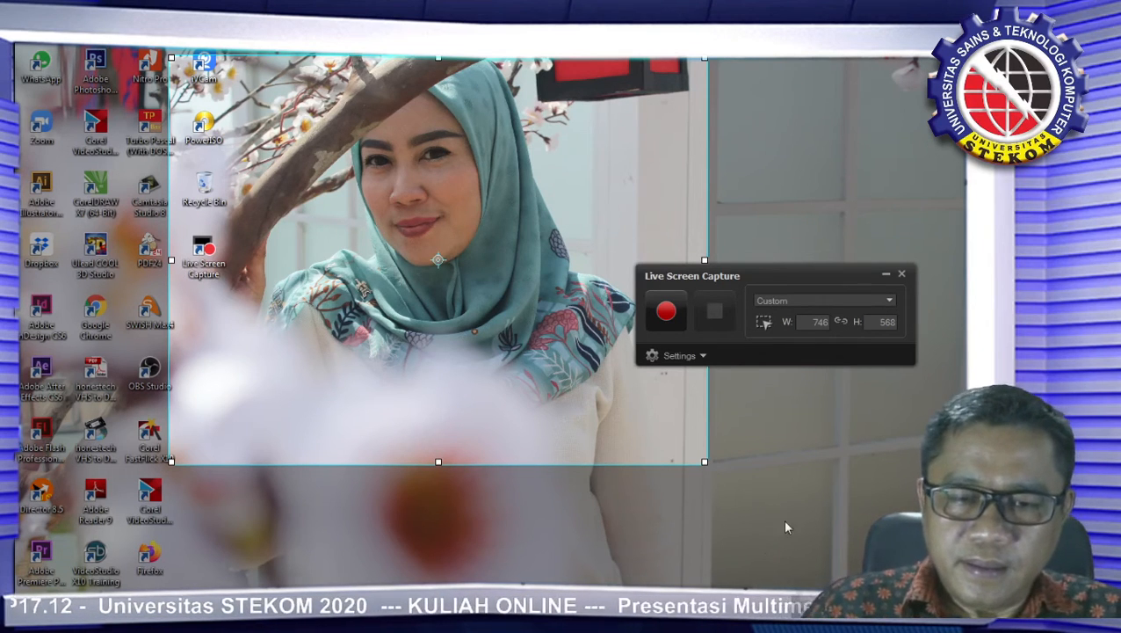
drag(772, 283, 900, 283)
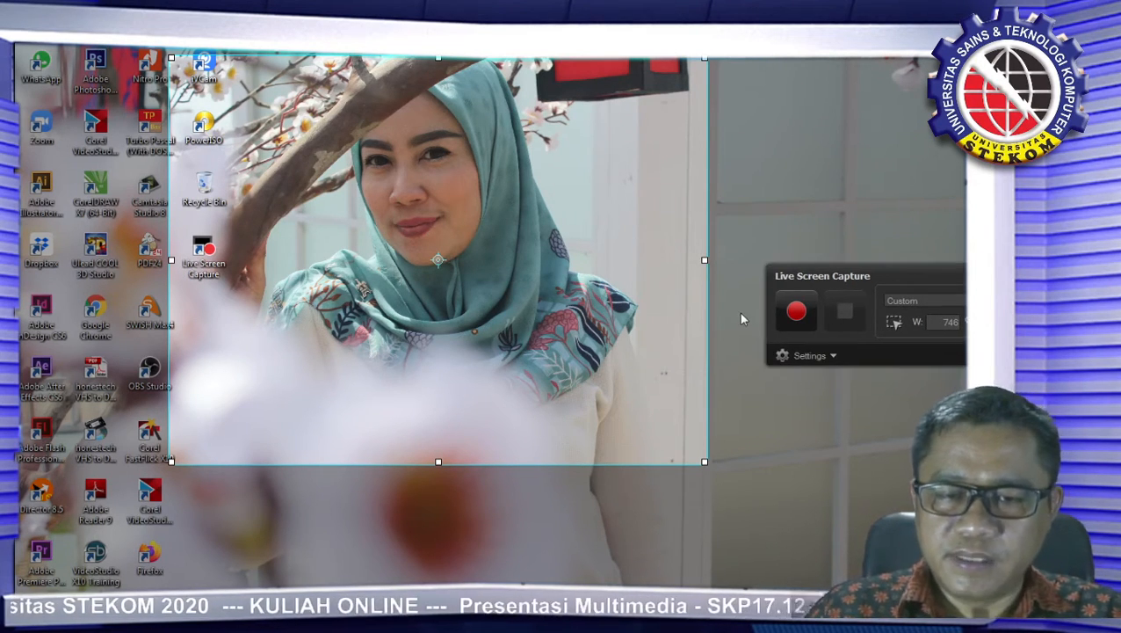
click(790, 315)
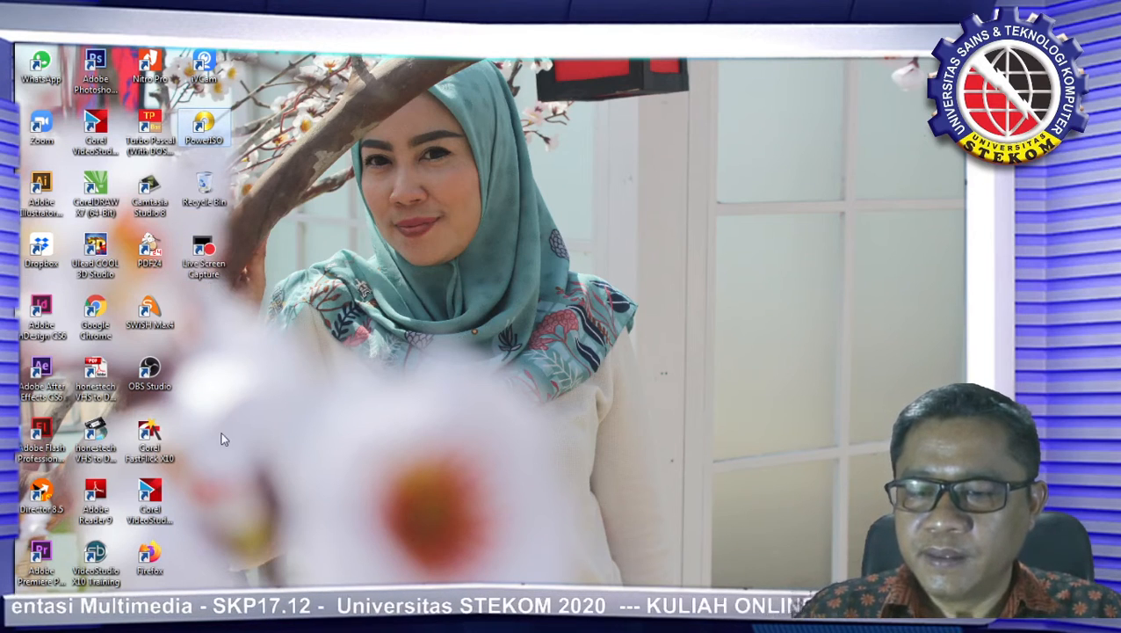
Step: Show the Windows shut-down options during the recording without choosing any of them
click(152, 517)
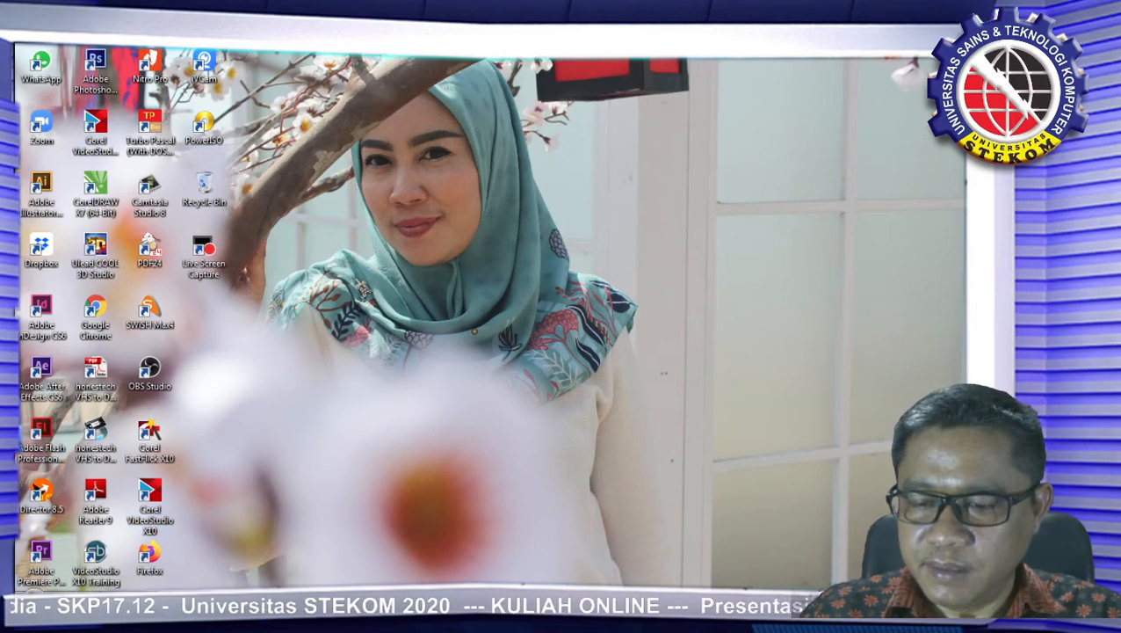
mouse_move(605, 590)
key(super)
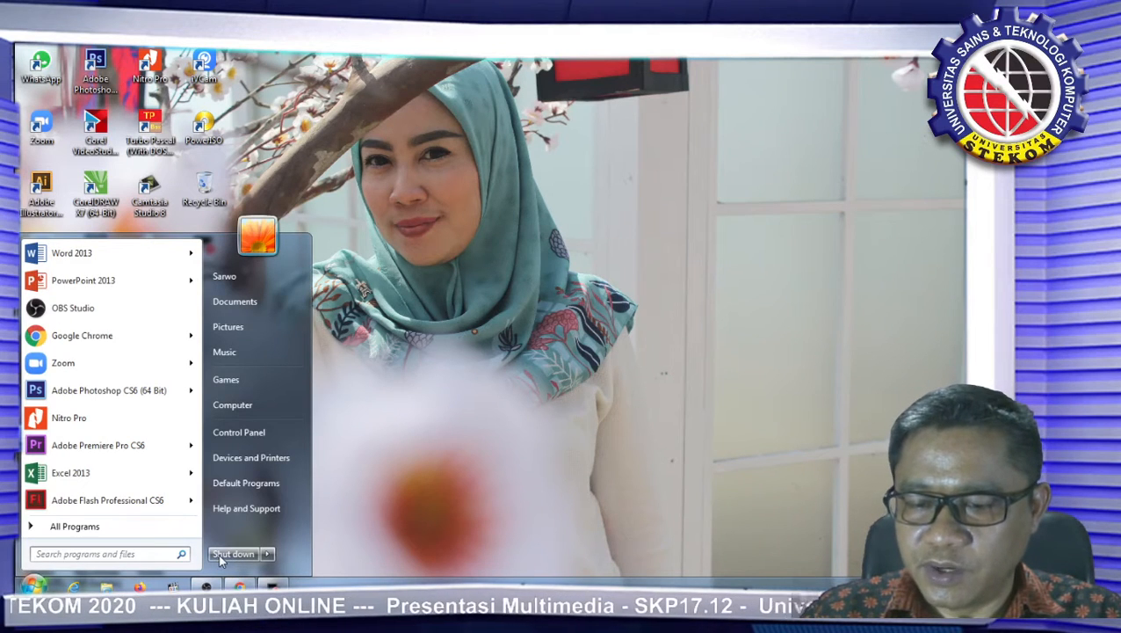
click(267, 553)
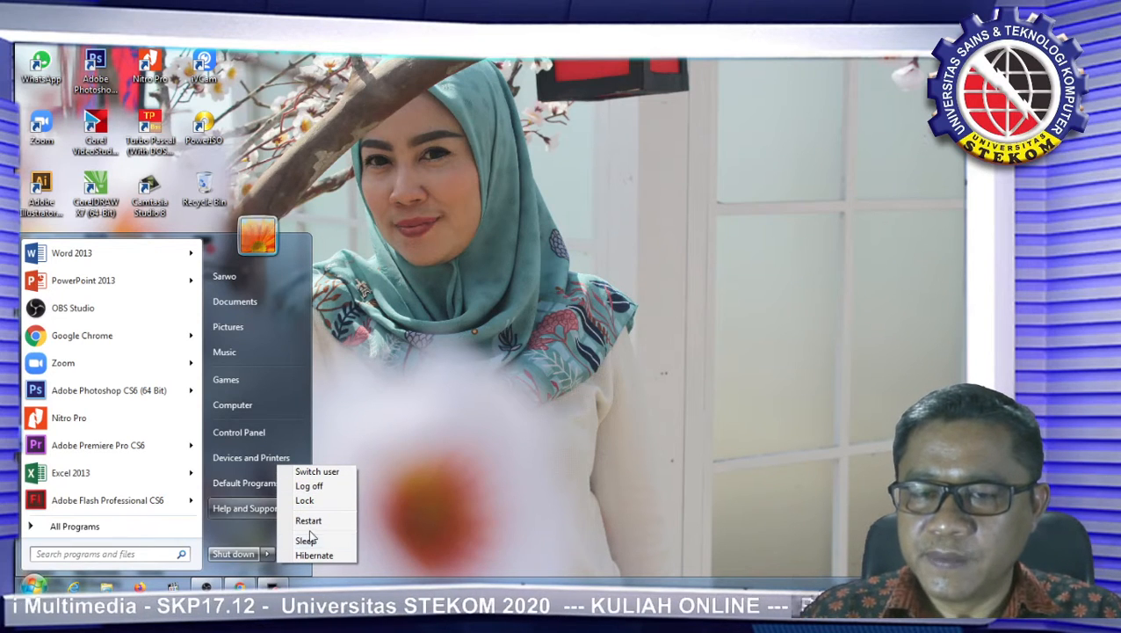
click(445, 513)
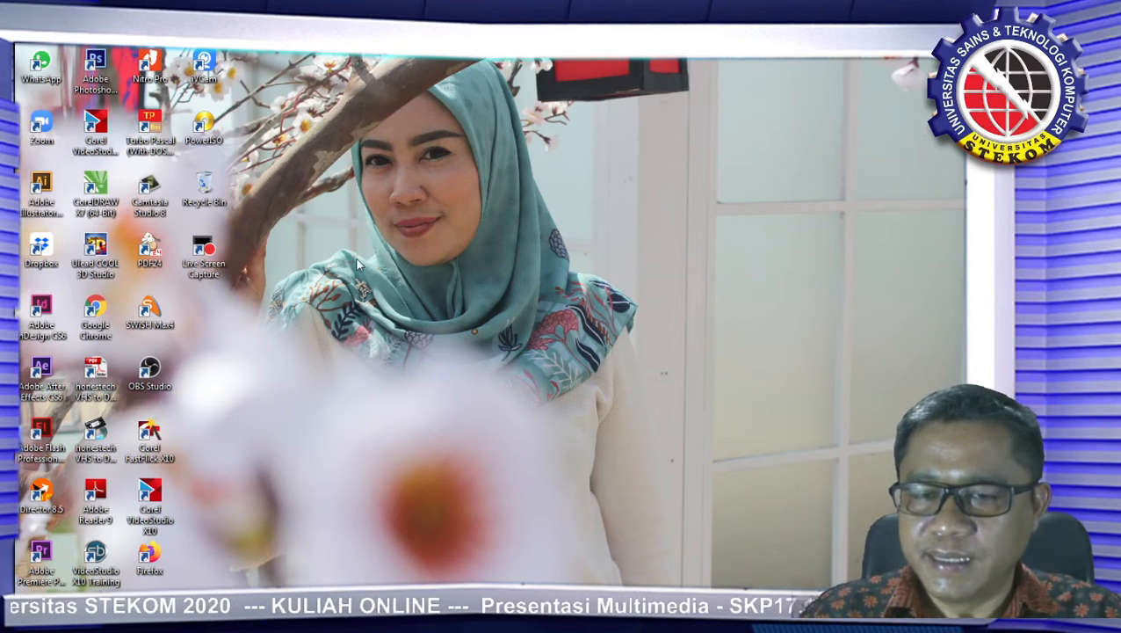
Step: Box-select the column of desktop shortcuts from iVCam to Live Screen Capture repeatedly while recording
drag(395, 96, 174, 55)
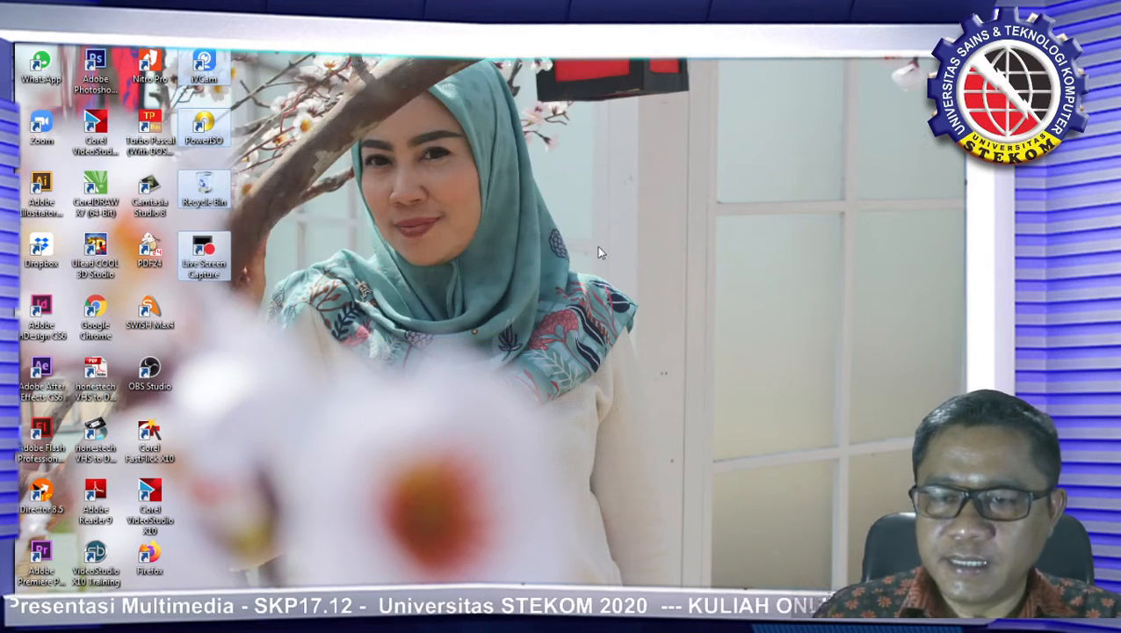
drag(646, 405, 166, 52)
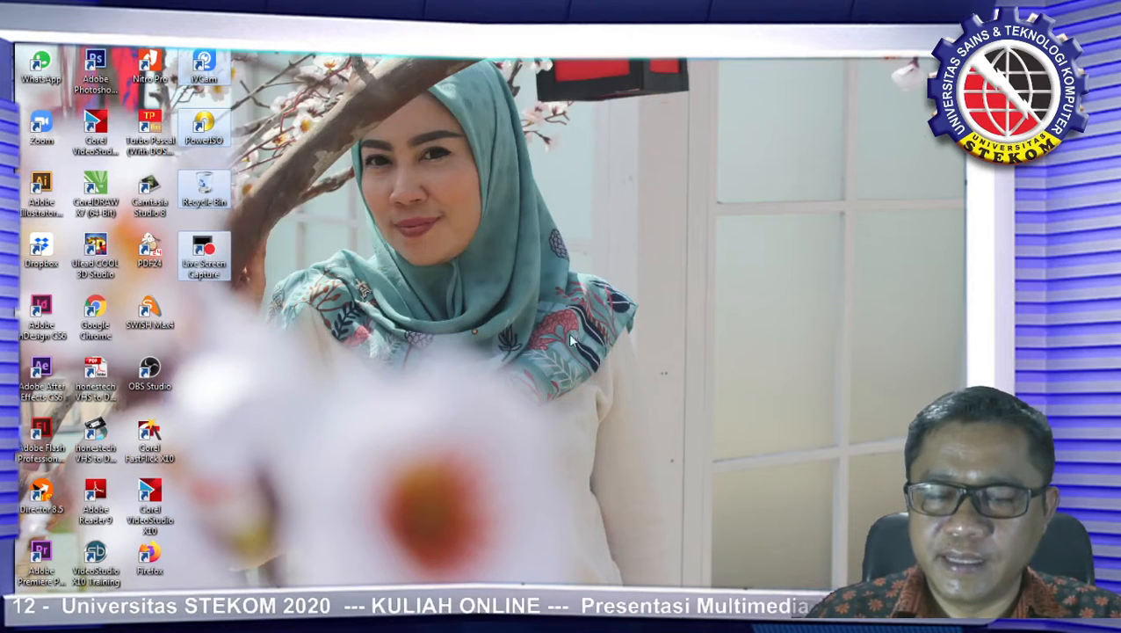
drag(613, 360, 185, 53)
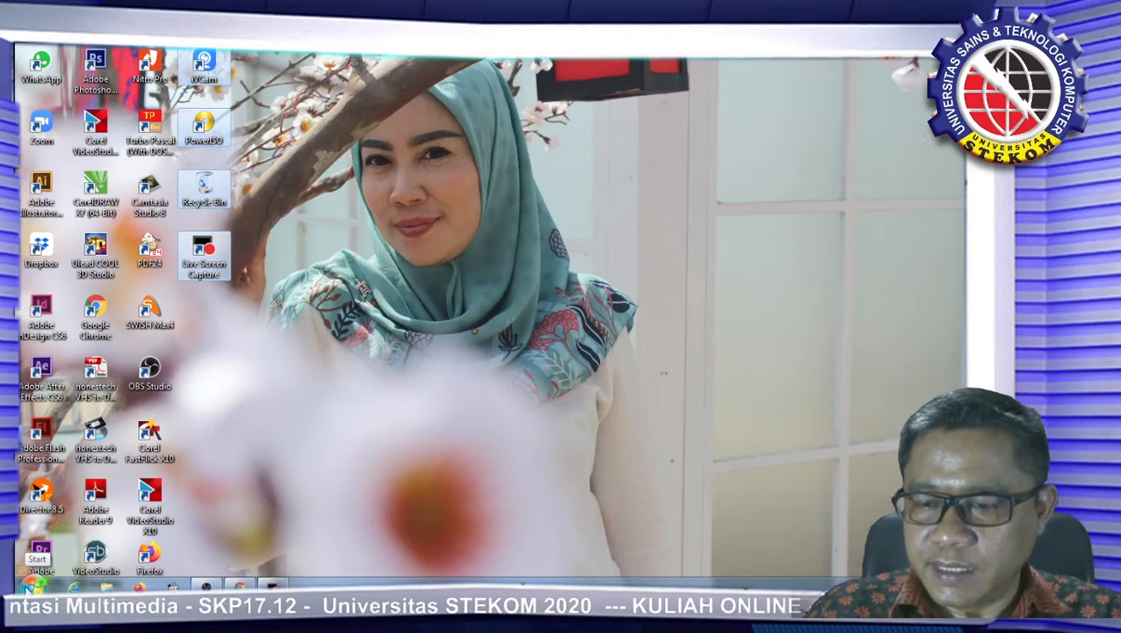
Step: Open Calculator and move its window to the upper right edge of the recorded area
click(30, 588)
text(cla)
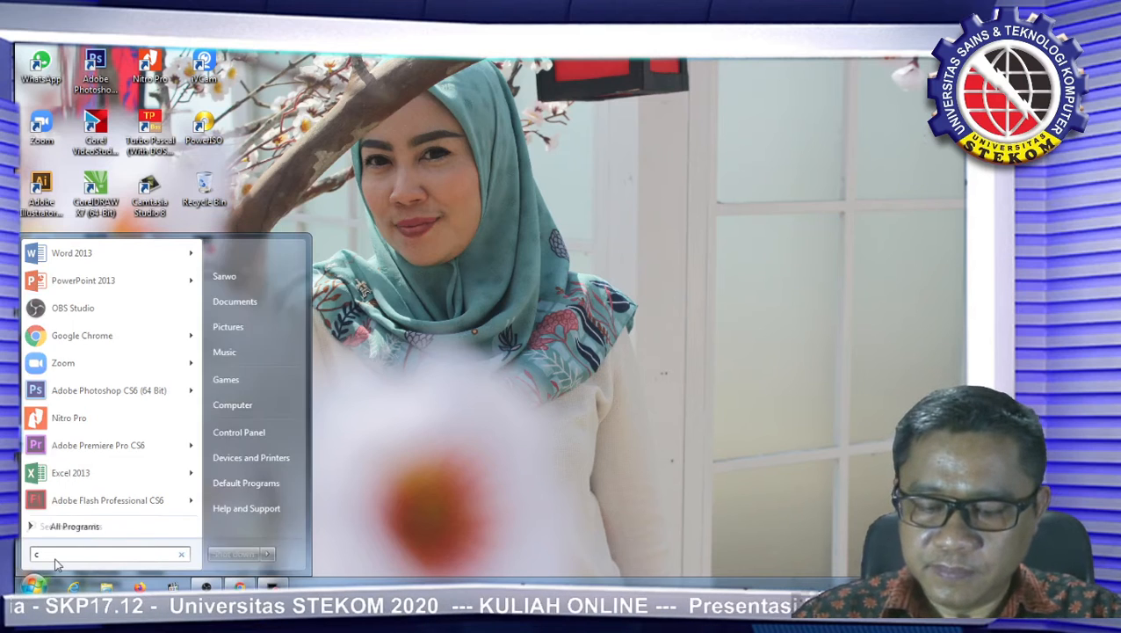
key(BackSpace)
key(BackSpace)
text(a)
key(Return)
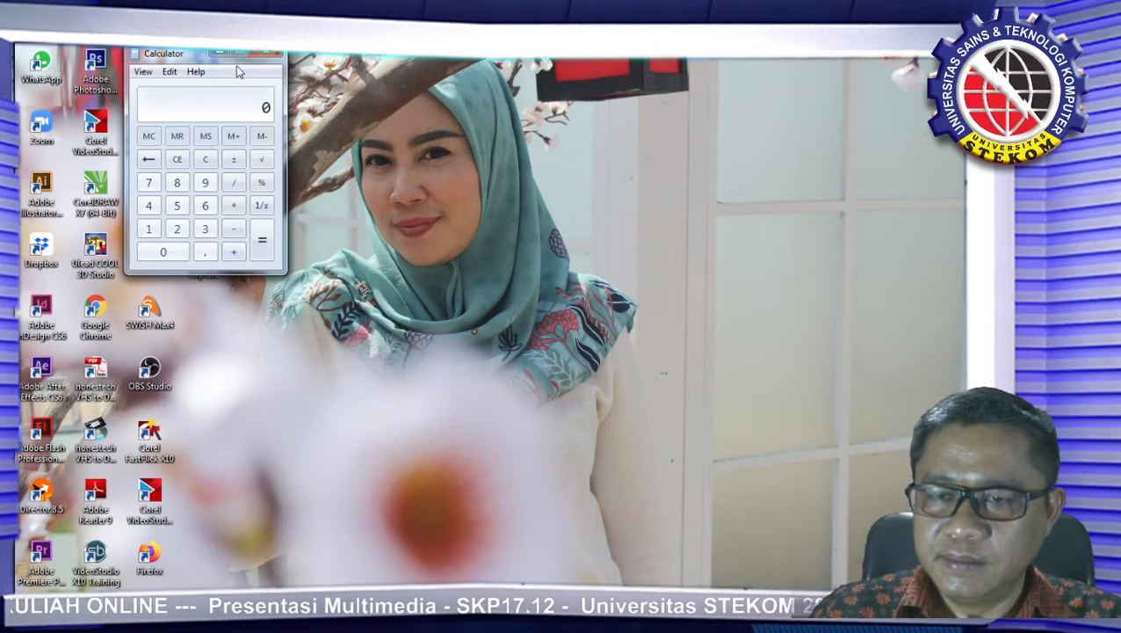
drag(187, 54, 642, 85)
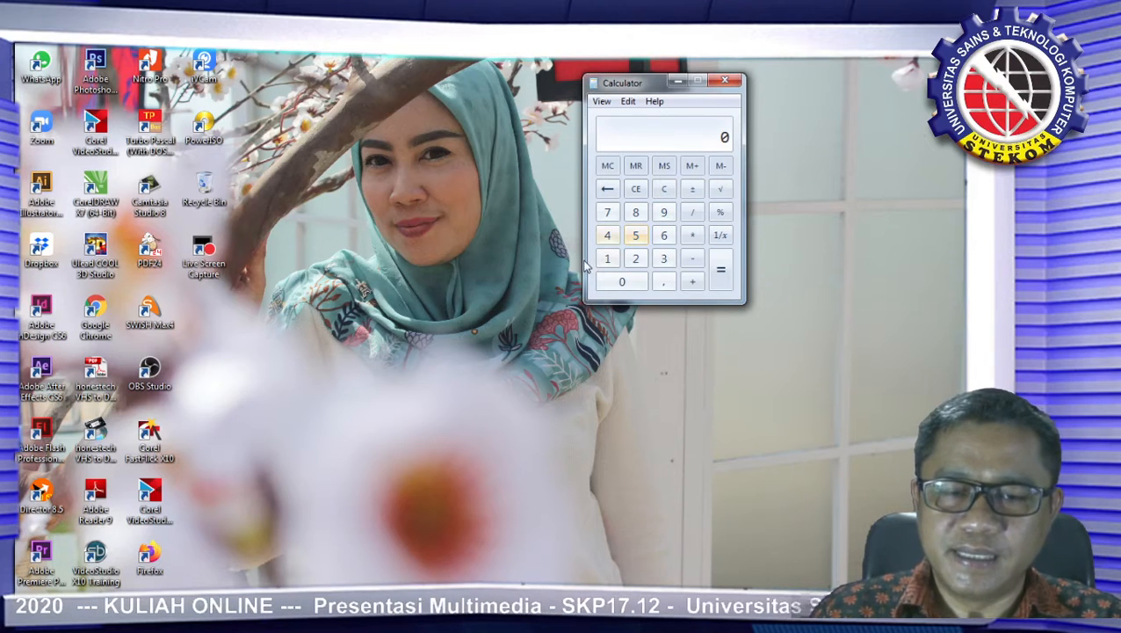
drag(632, 83, 633, 70)
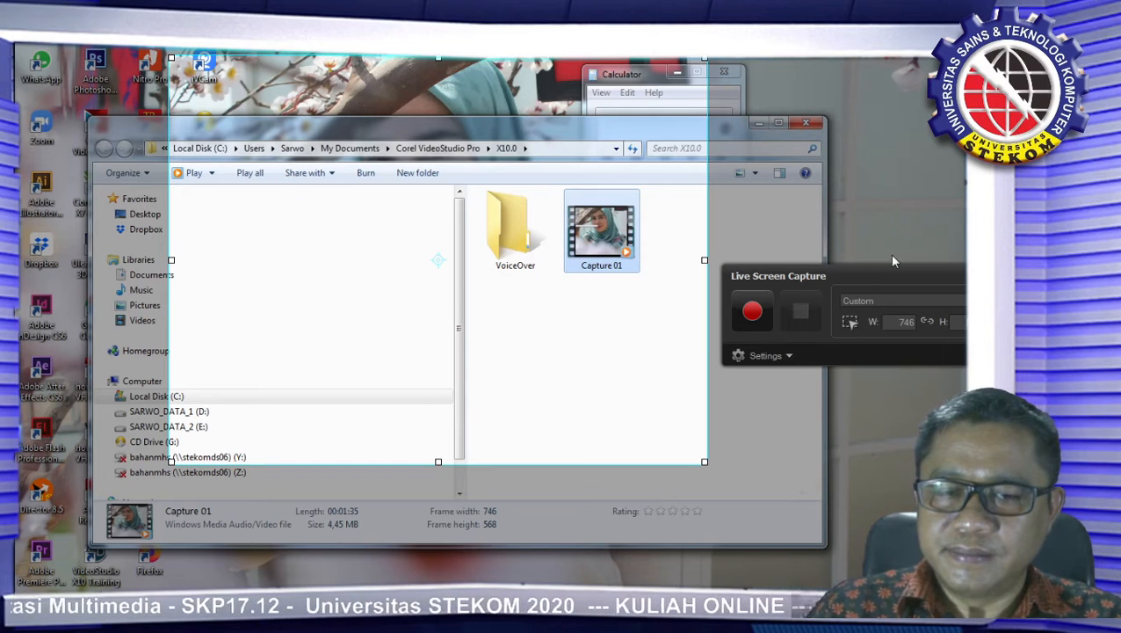
Step: Set the recorder's capture area back to Fullscreen
click(777, 232)
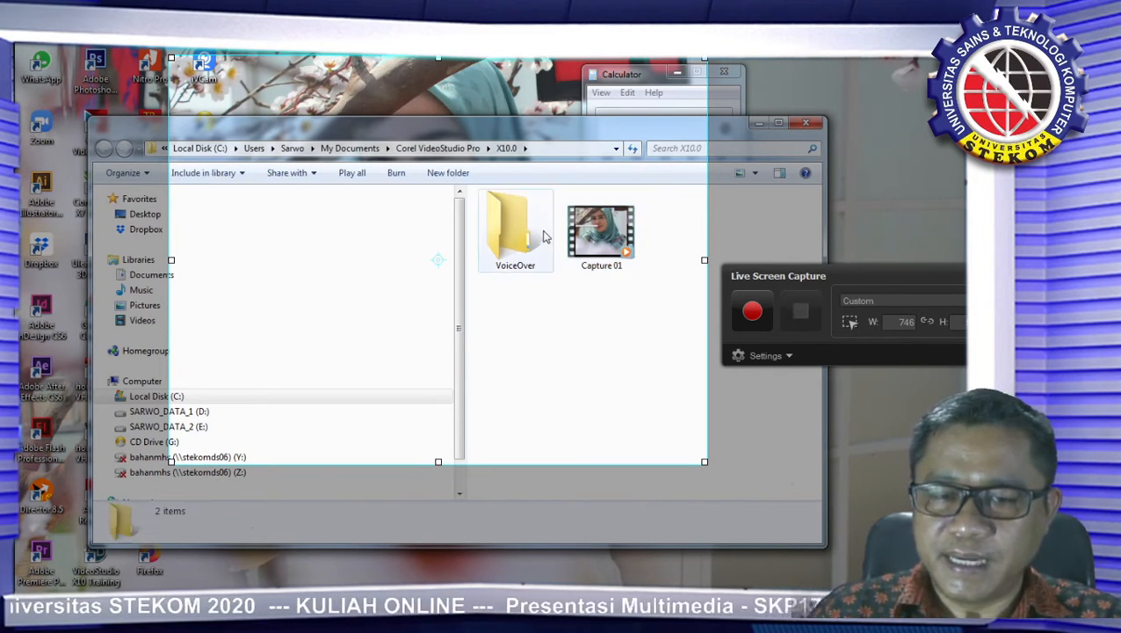
click(879, 302)
click(687, 317)
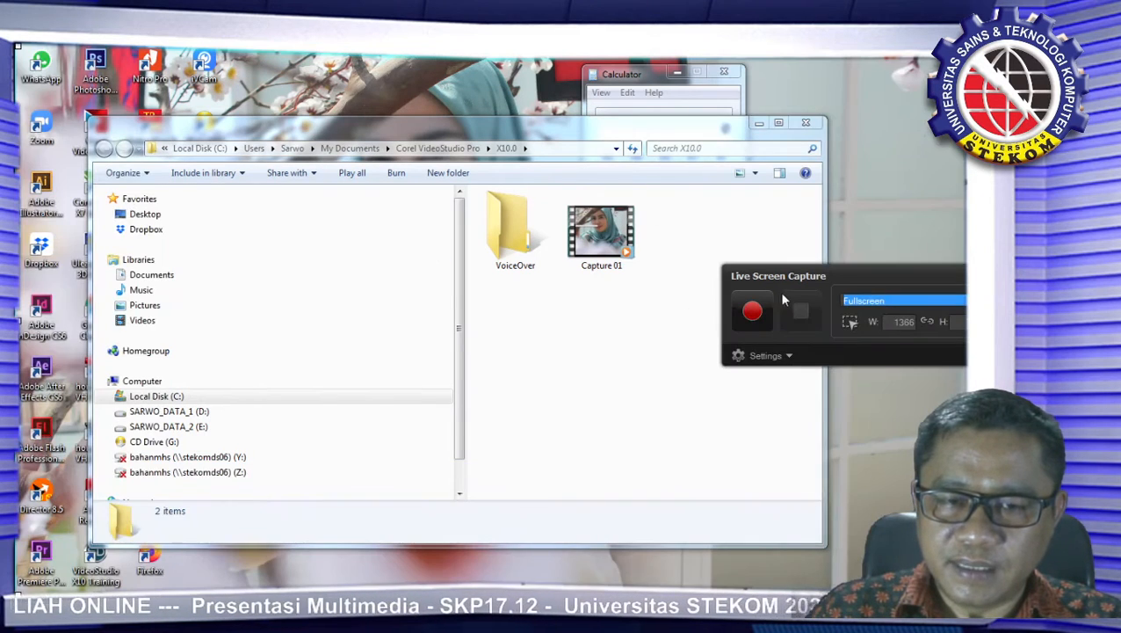
Step: Play the recorded Capture 01 video from the X10.0 folder to review it
click(605, 236)
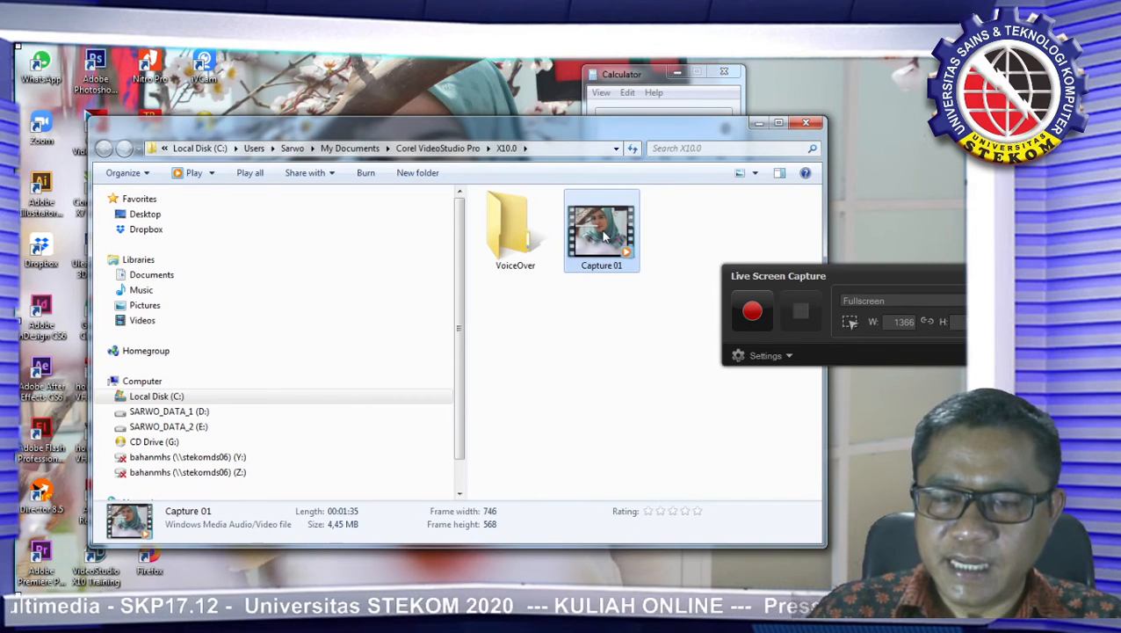
double_click(605, 233)
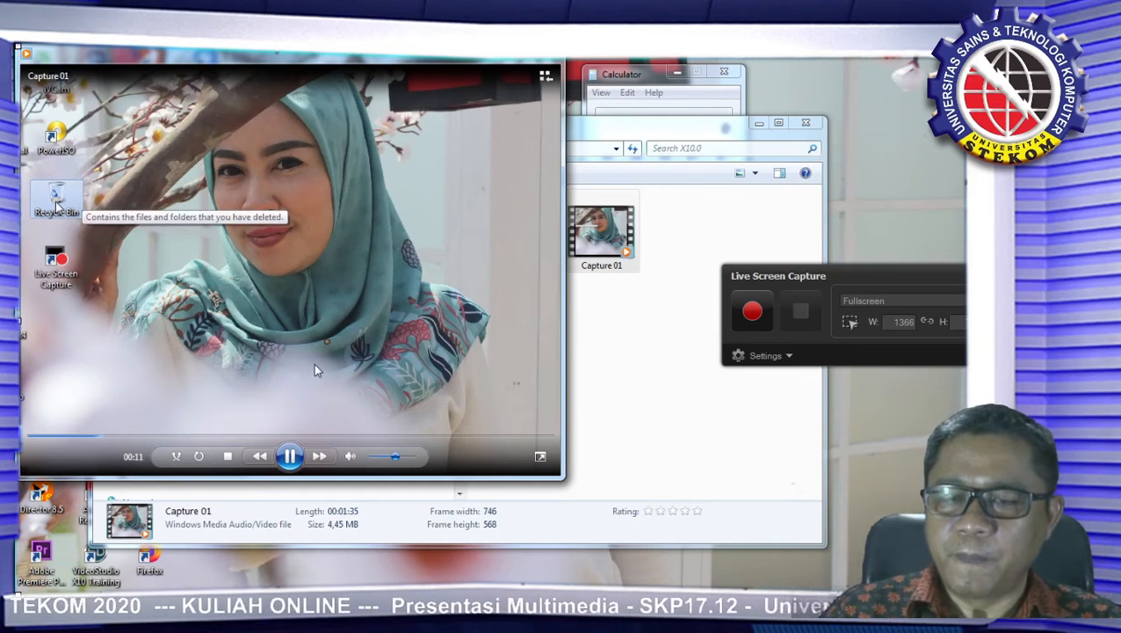
Step: Widen the player window to watch the Capture 01 recording, and close the player
drag(563, 441, 771, 441)
mouse_move(204, 218)
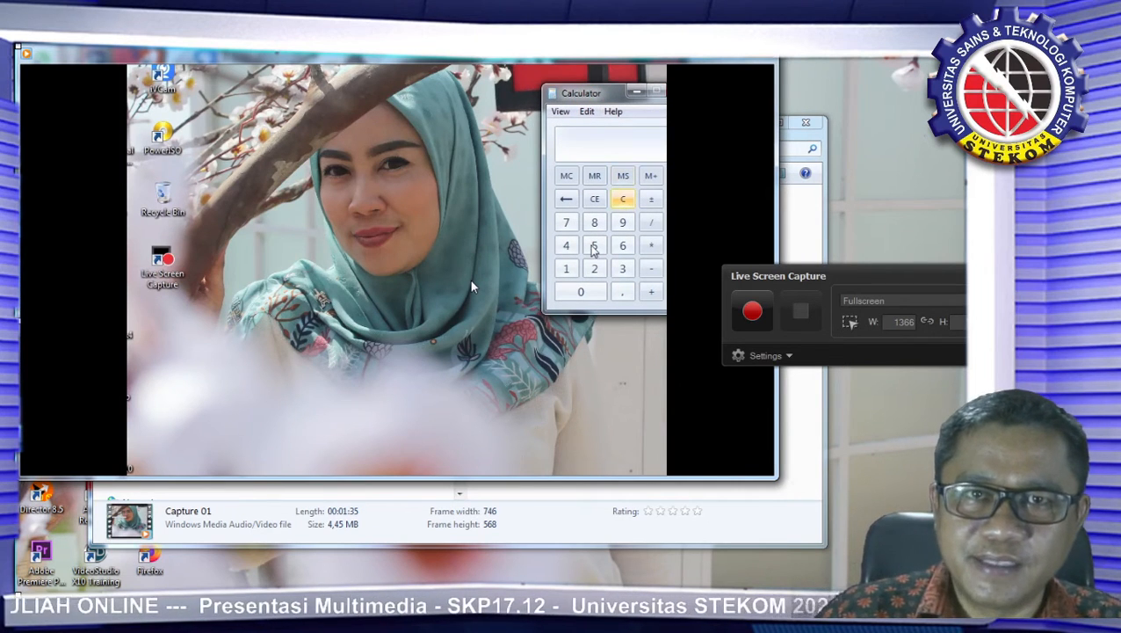
mouse_move(472, 277)
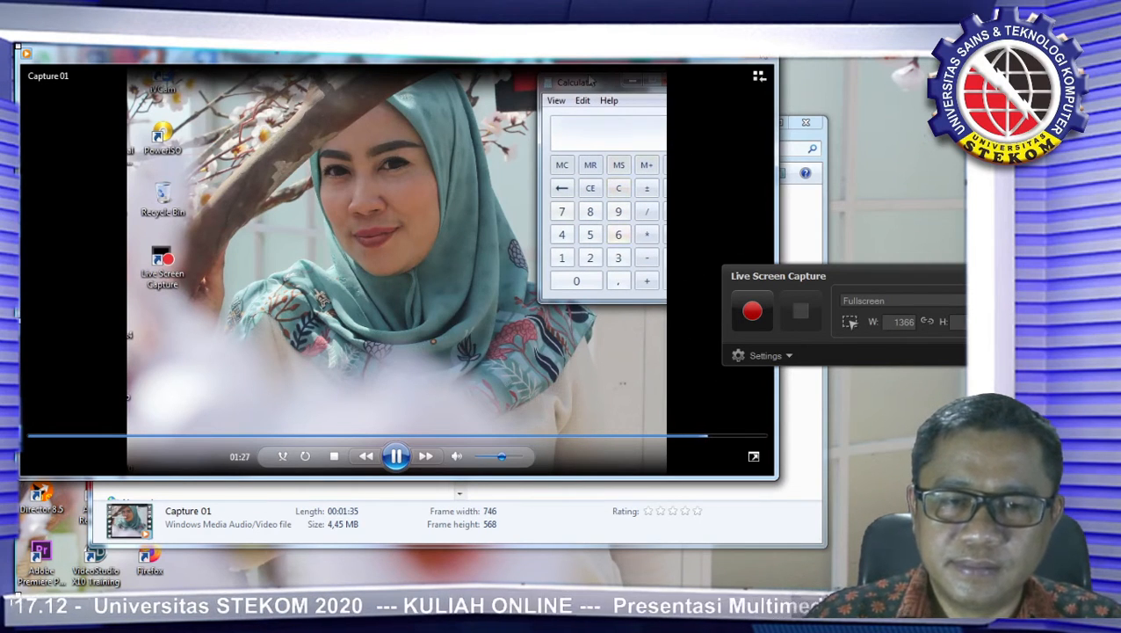
click(761, 54)
Step: Bring the Live Screen Capture recorder fully into view, keep its capture area at Fullscreen, and start recording
drag(886, 281, 522, 315)
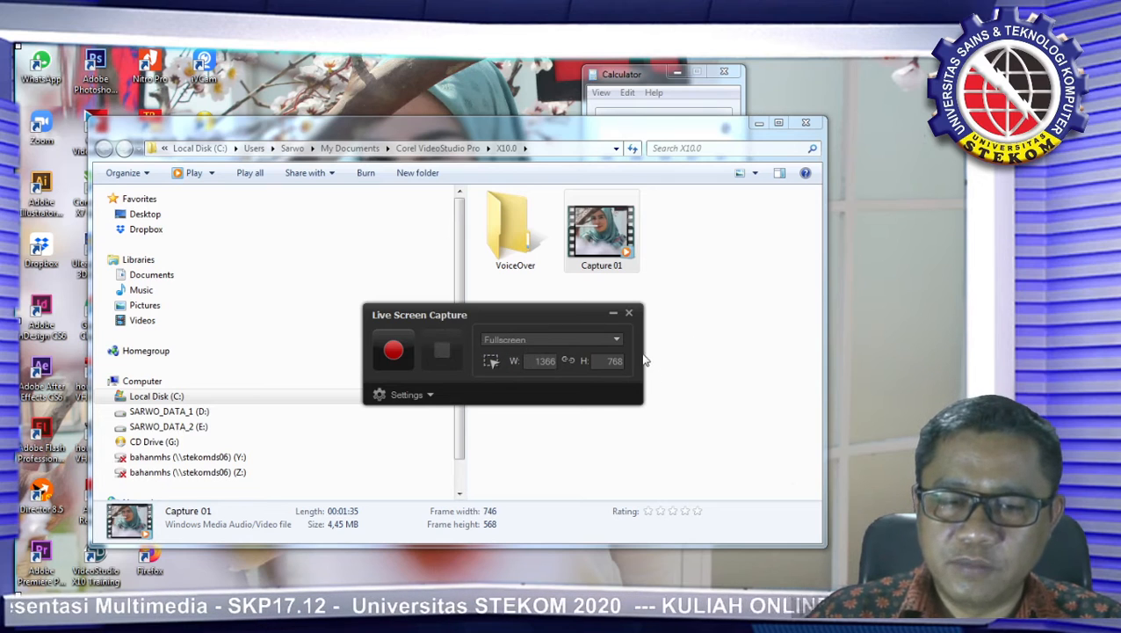
click(616, 342)
click(524, 354)
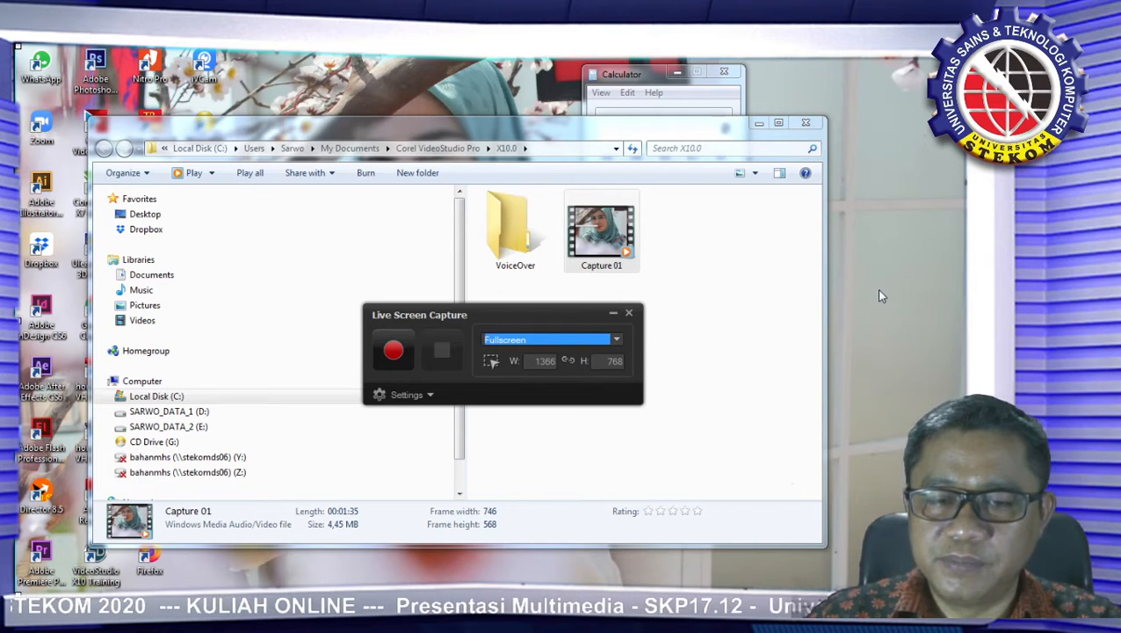
click(401, 349)
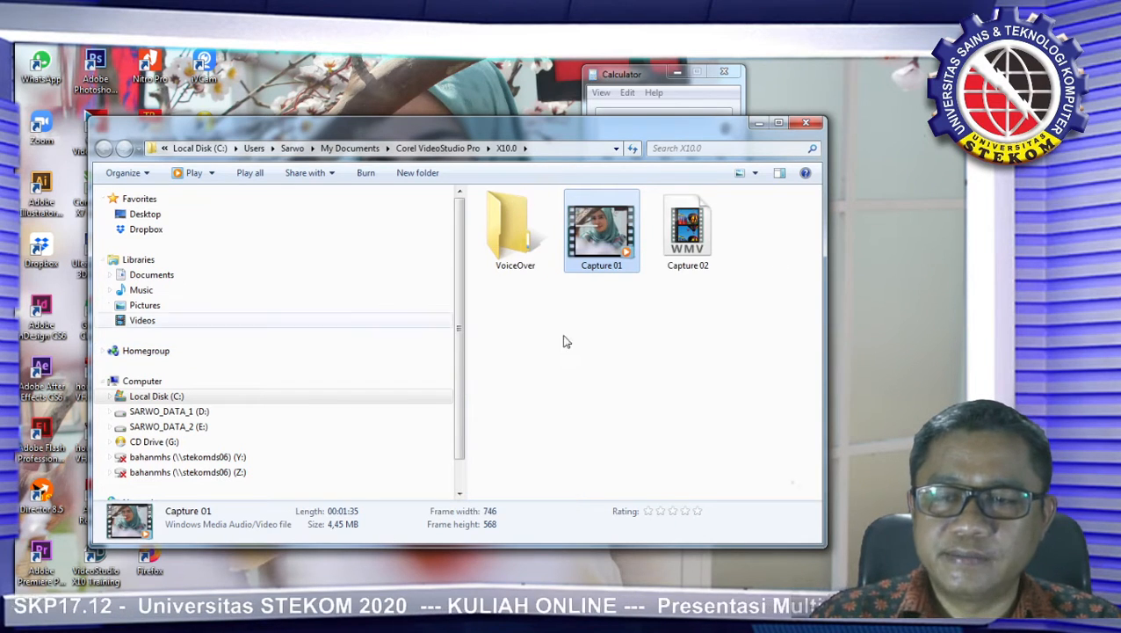
Step: While recording, open another Calculator by searching for "calc", place it near the upper right of the desktop, and stop the recording
drag(454, 123, 530, 122)
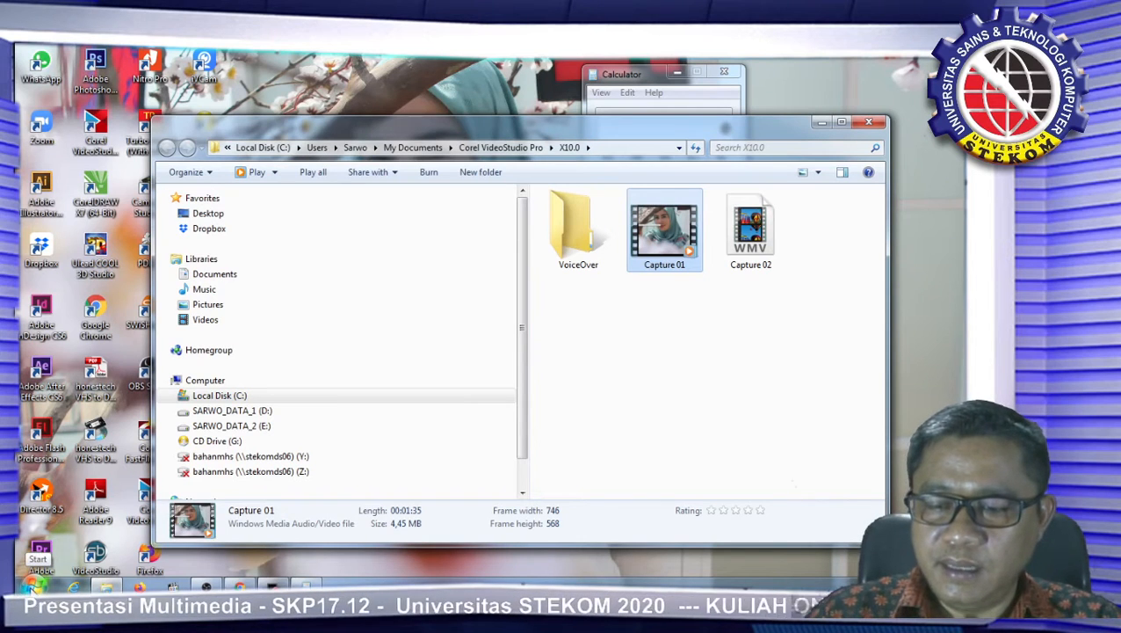
click(32, 585)
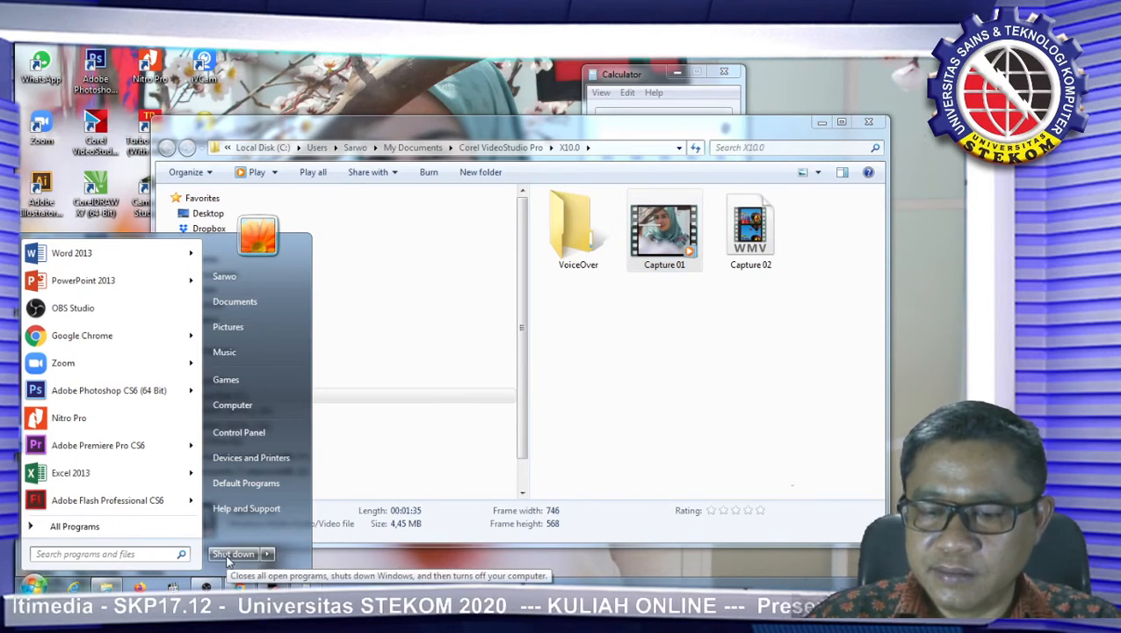
click(82, 527)
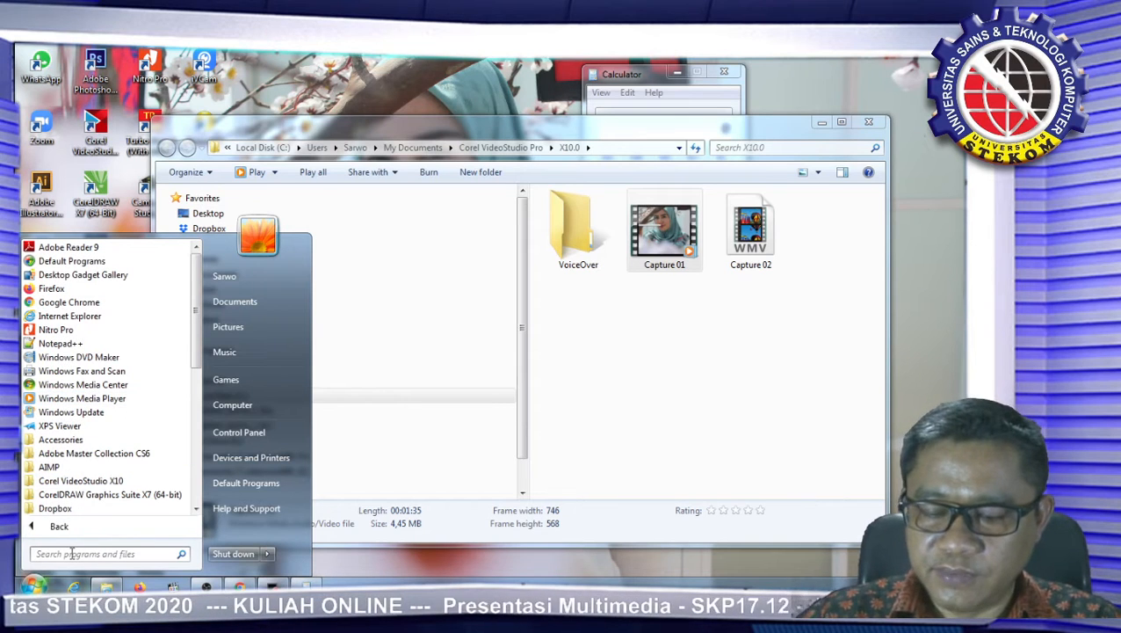
text(cacl)
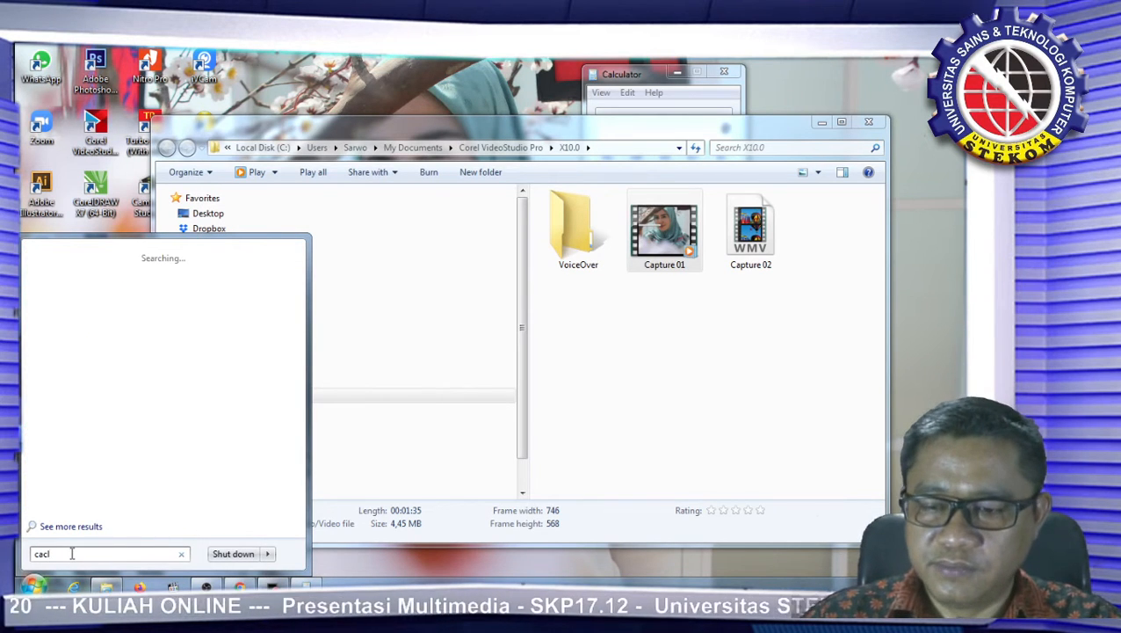
key(BackSpace)
key(BackSpace)
text(lc)
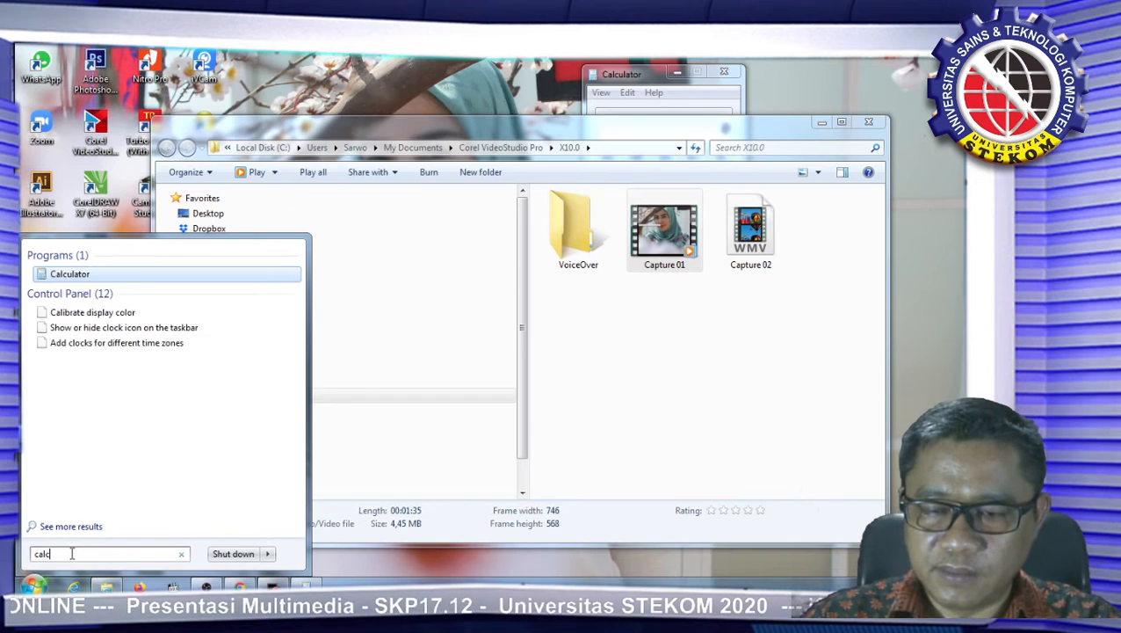
key(Return)
drag(219, 54, 844, 80)
key(F10)
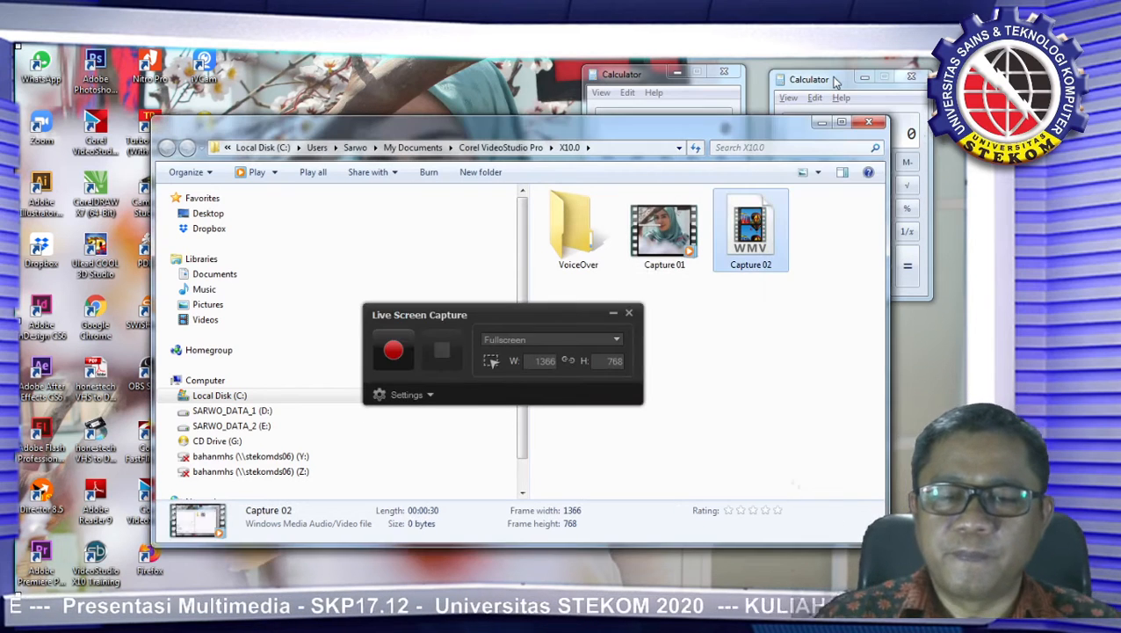
Step: Play the recorded Capture 02 video from the X10.0 folder to review it
double_click(753, 253)
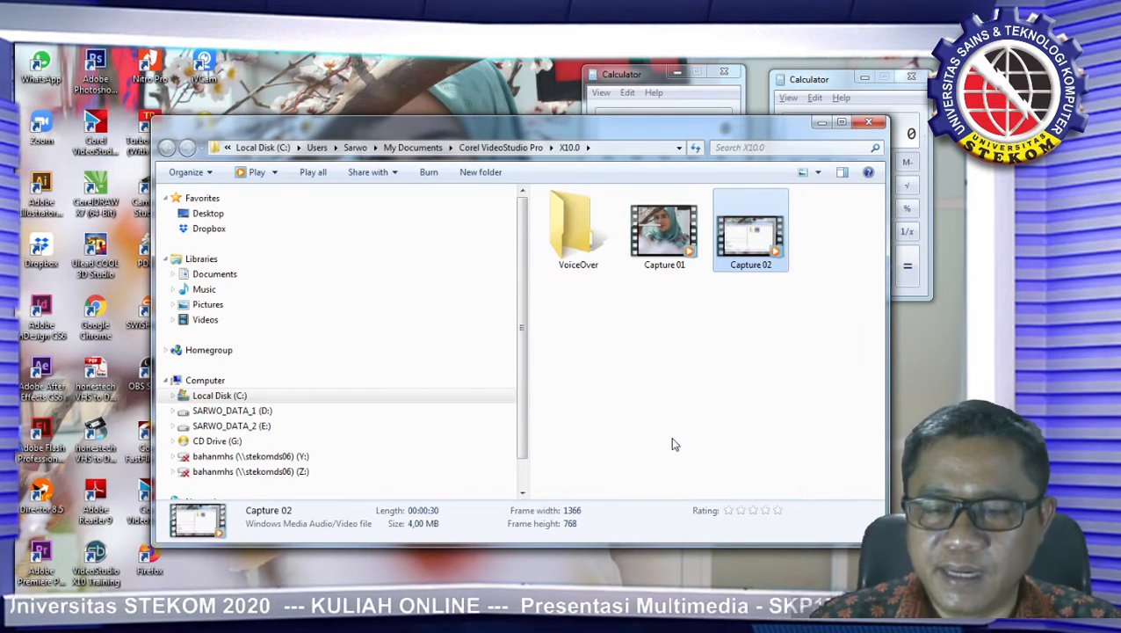
Step: Close both Calculator windows and the X10.0 folder window to clear the desktop
drag(808, 141, 699, 132)
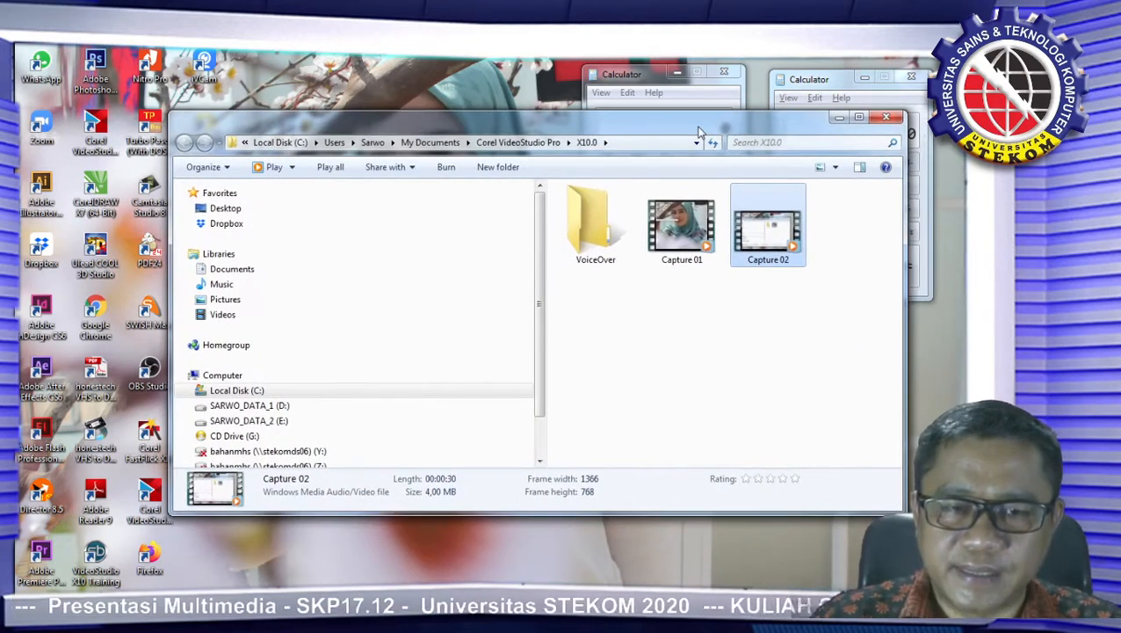
click(722, 72)
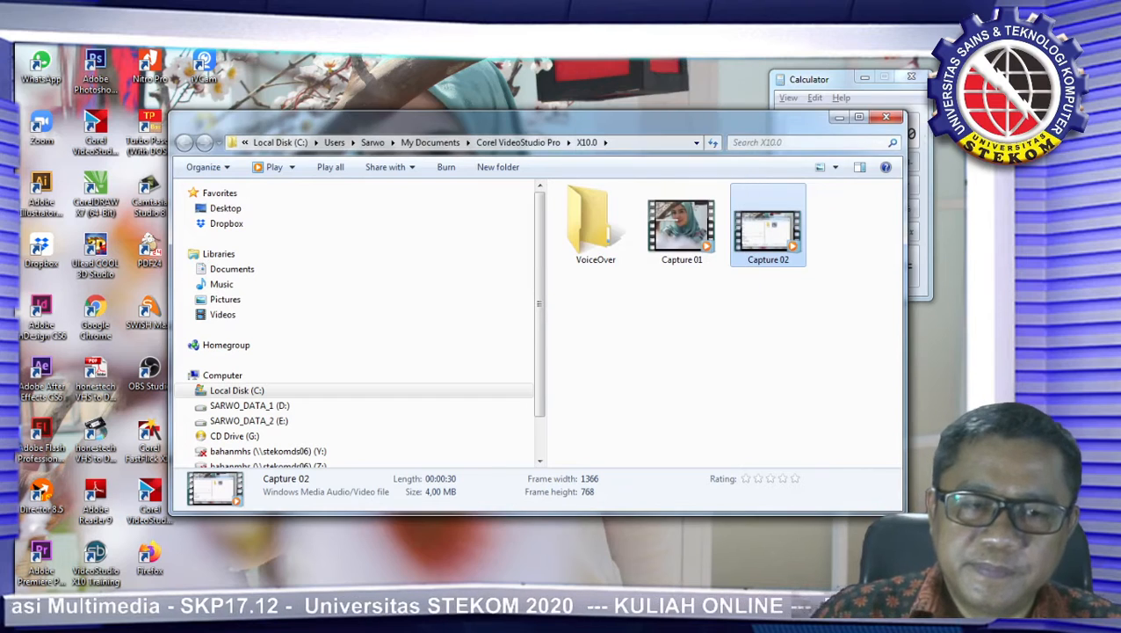
click(910, 77)
drag(670, 130, 629, 134)
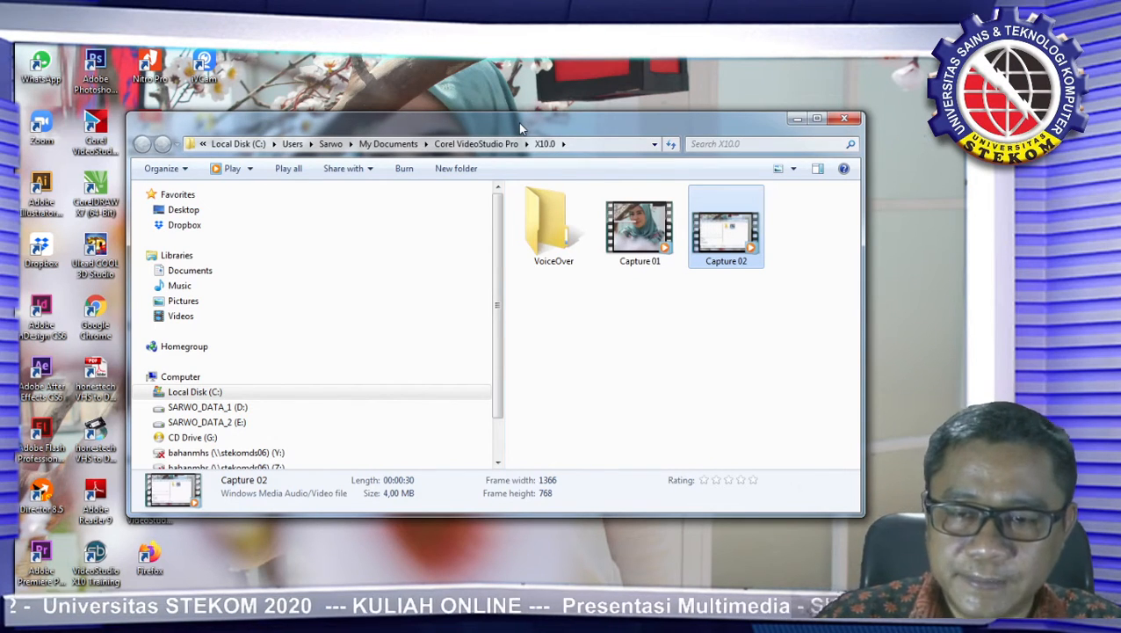
drag(519, 129, 514, 113)
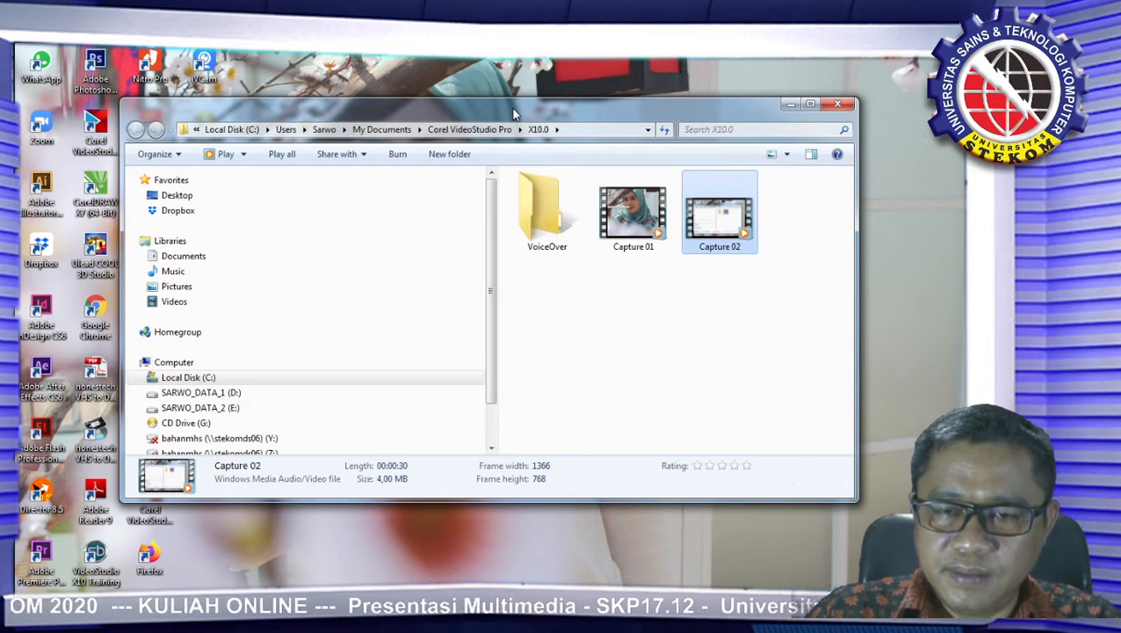
drag(513, 113, 692, 108)
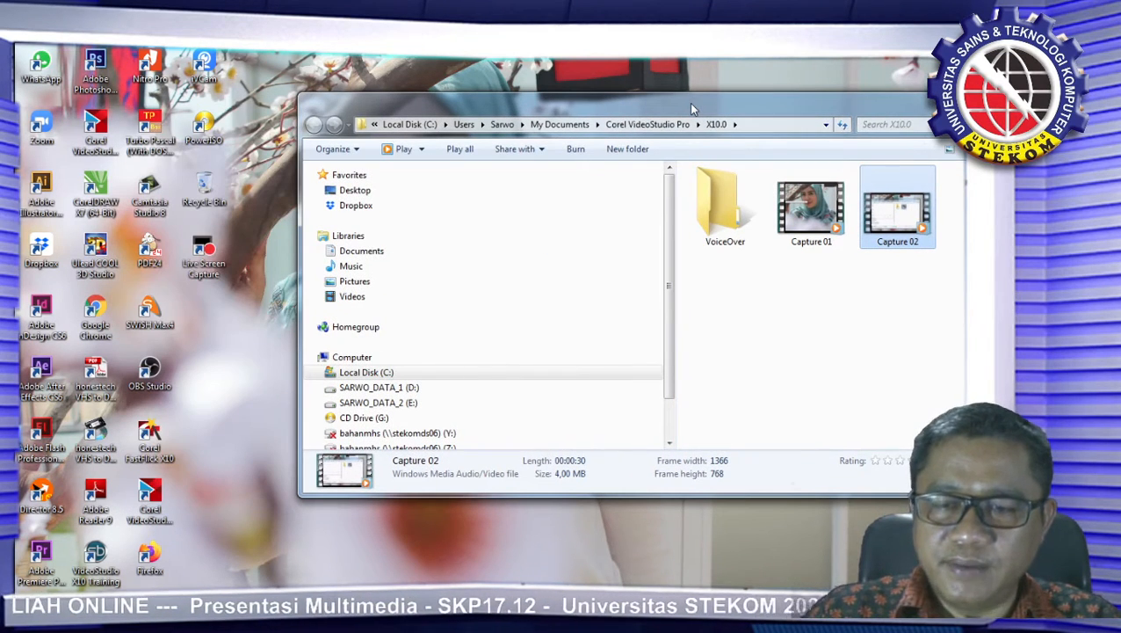
drag(690, 104, 582, 93)
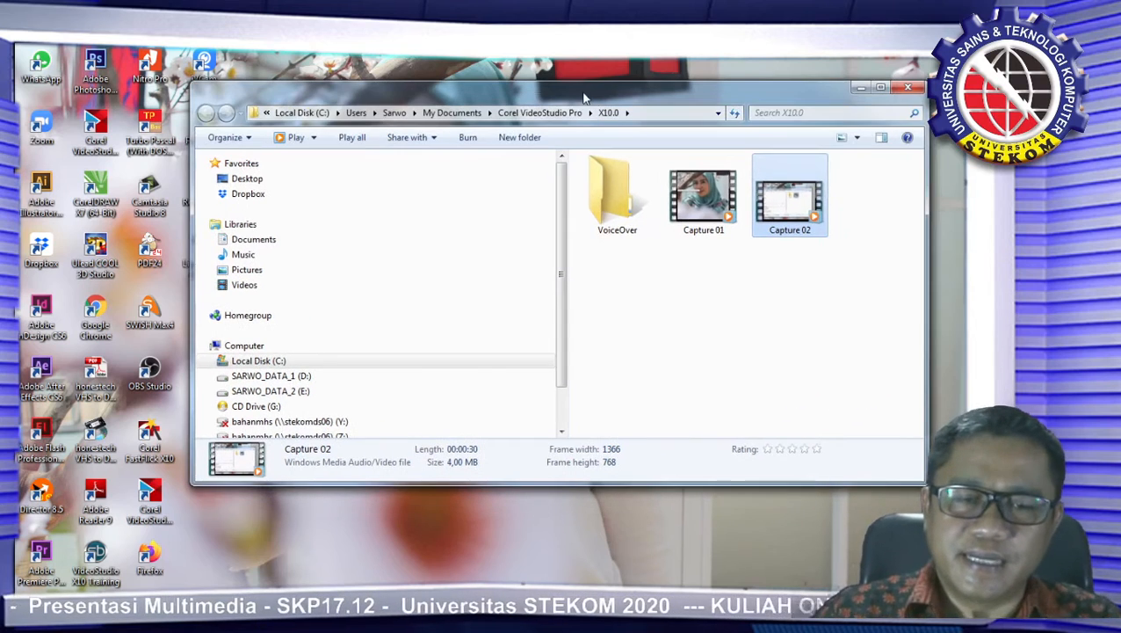
click(908, 87)
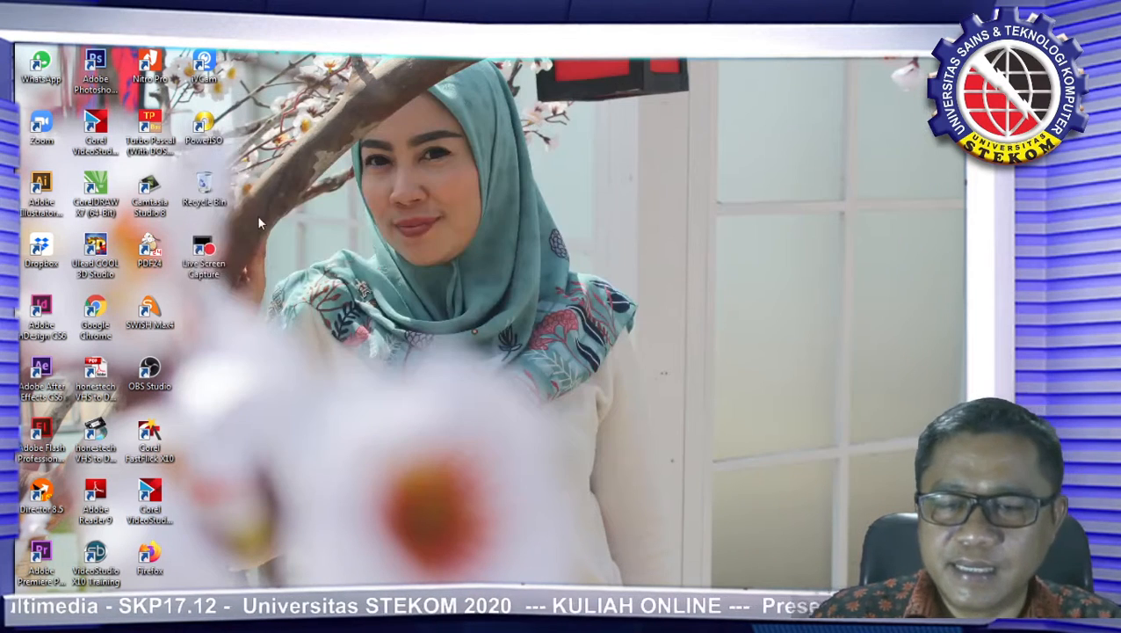
Step: Switch to OBS Studio and move the Video Capture Device source up along the right edge of the preview canvas
mouse_move(206, 591)
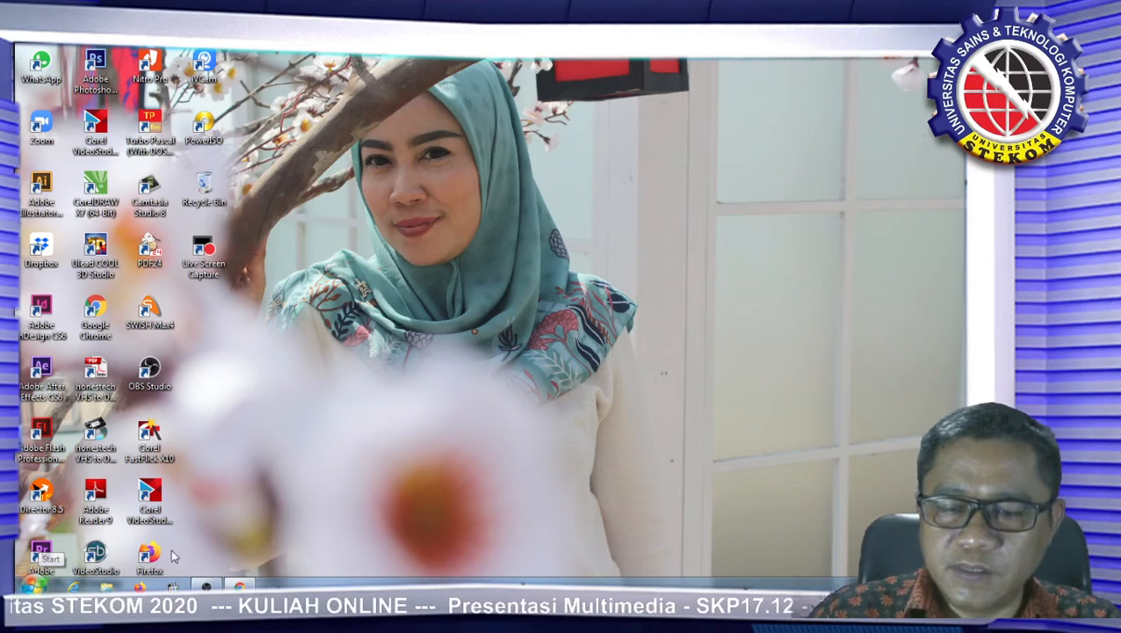
click(205, 586)
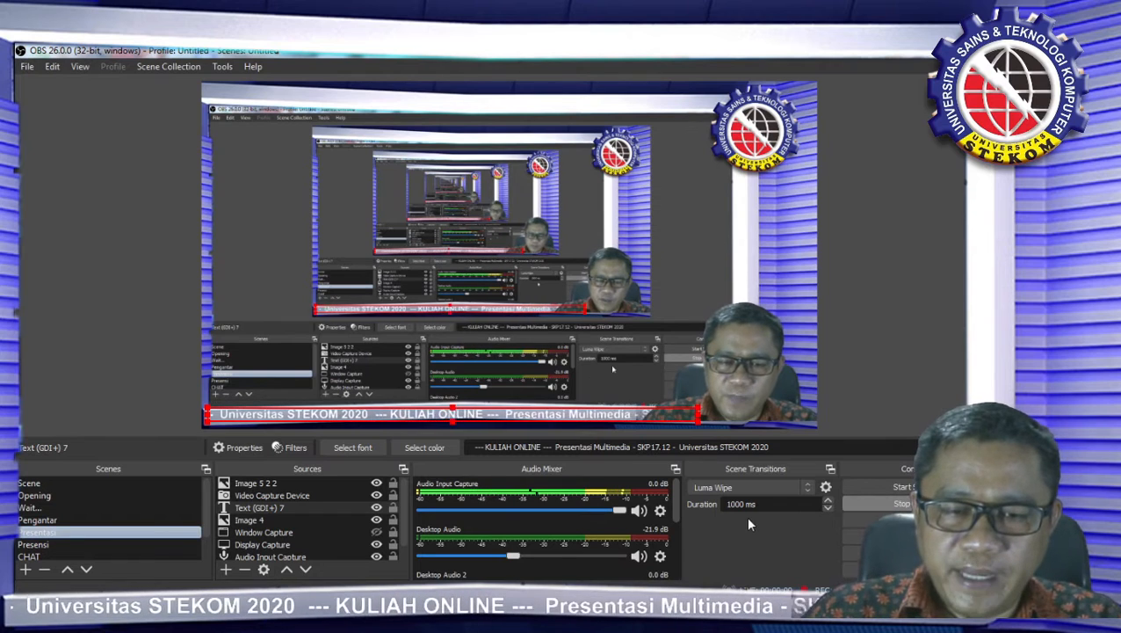
click(742, 399)
drag(738, 402, 753, 294)
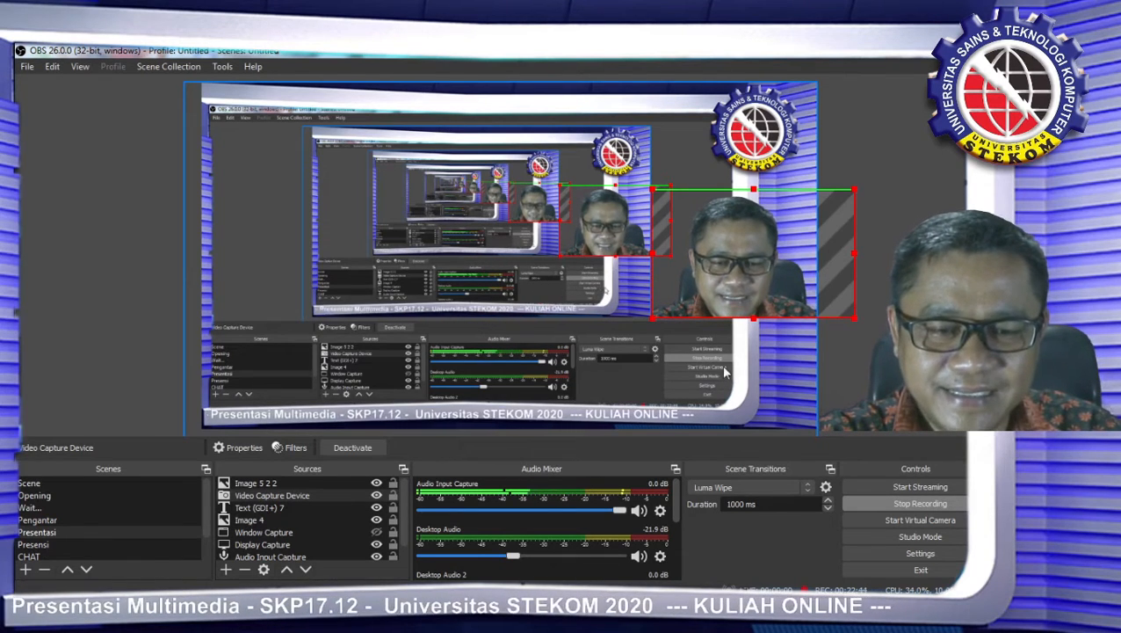
click(859, 382)
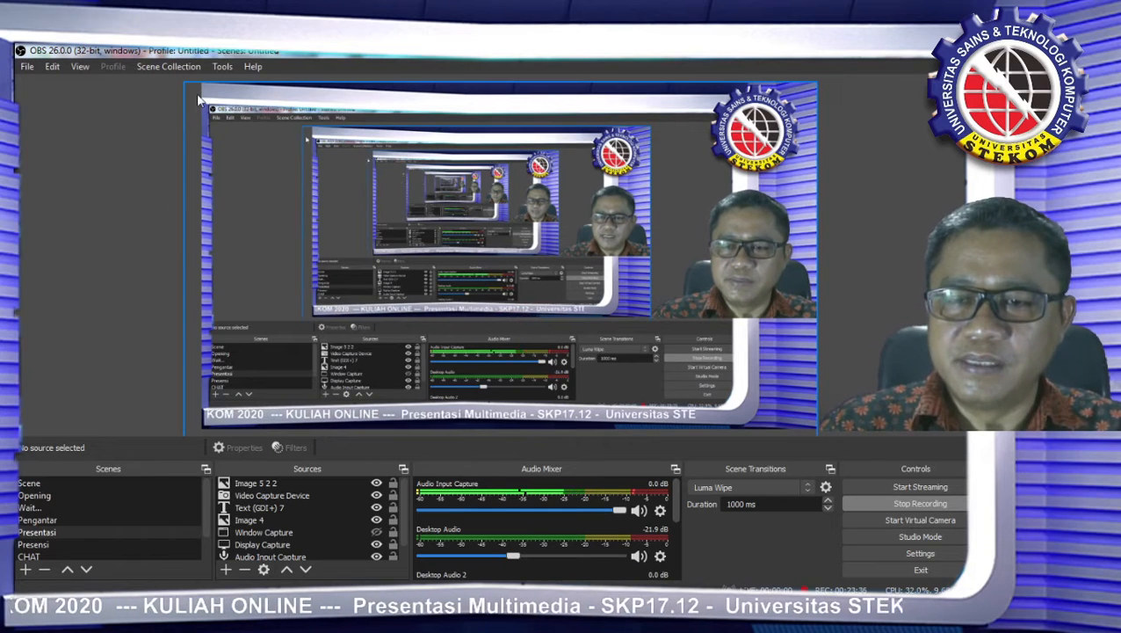
click(224, 70)
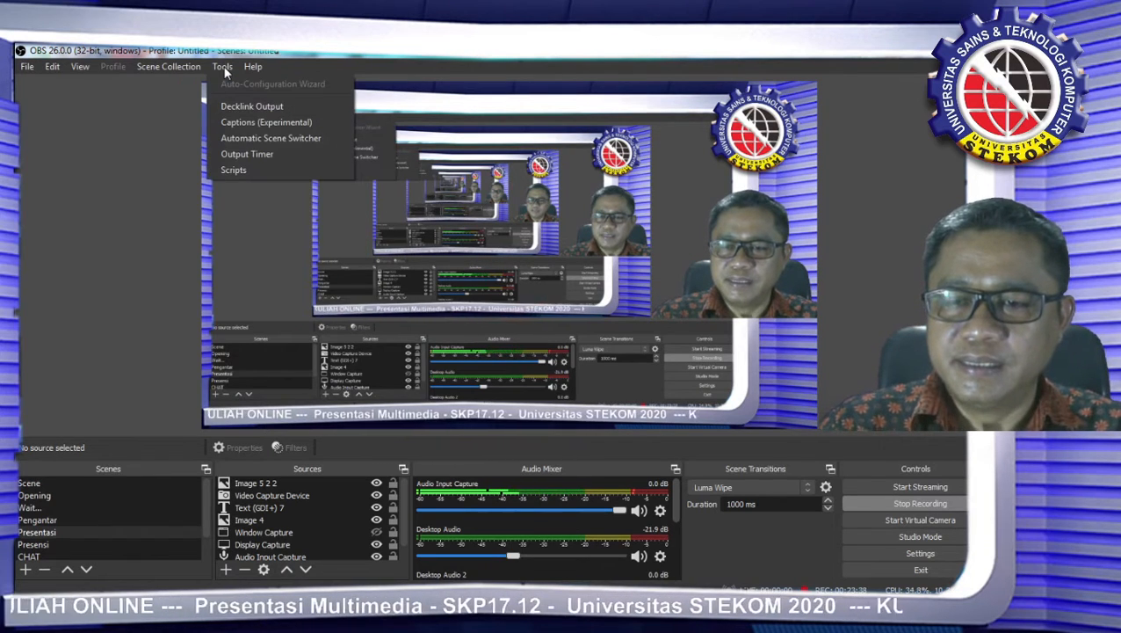
key(Escape)
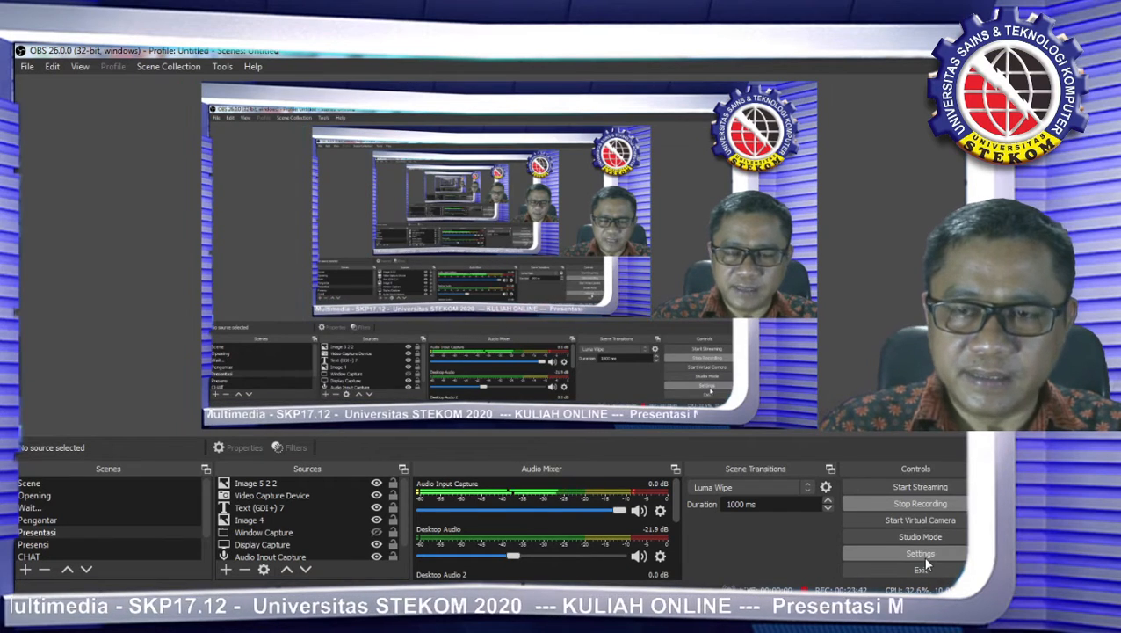
click(54, 68)
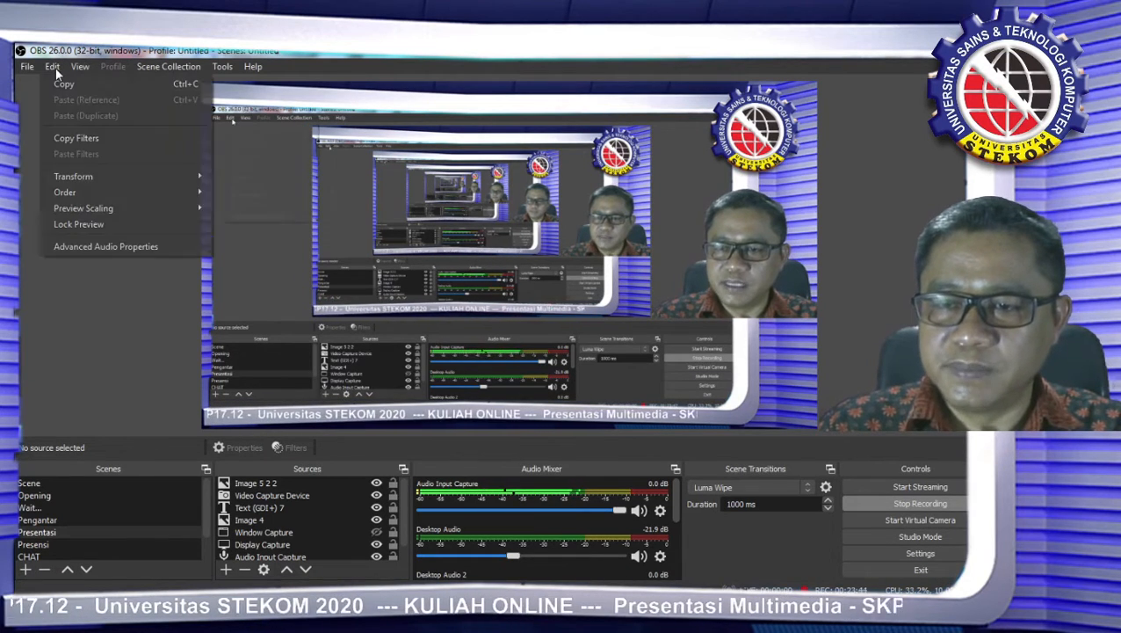
mouse_move(77, 67)
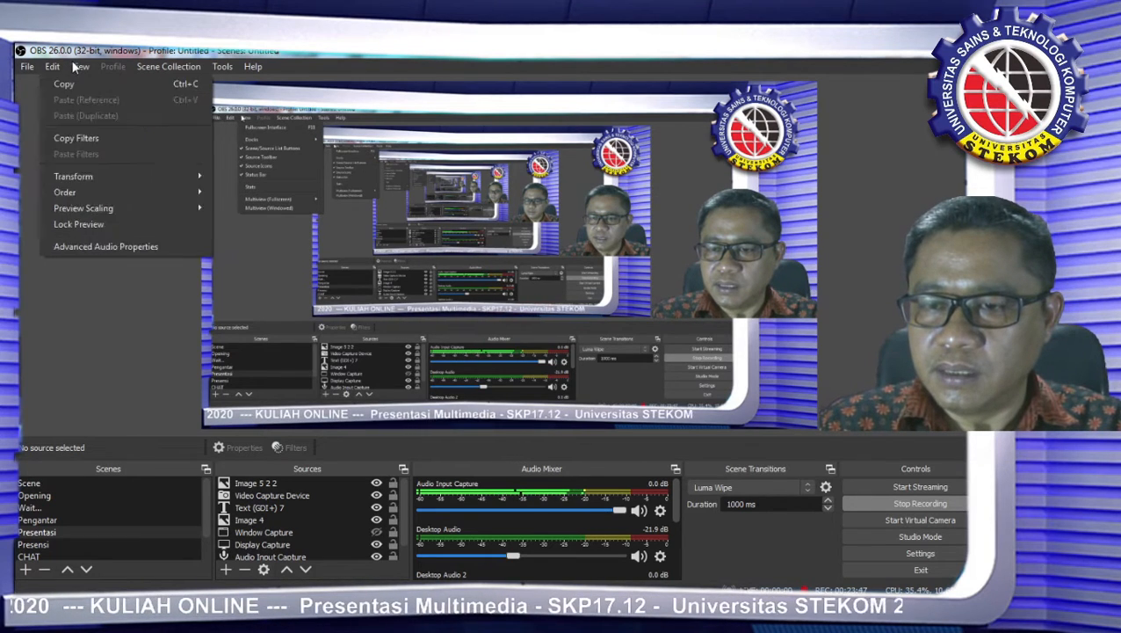
Step: Examine the Video, Output and Stream pages of the OBS settings, and close the settings without saving
mouse_move(28, 67)
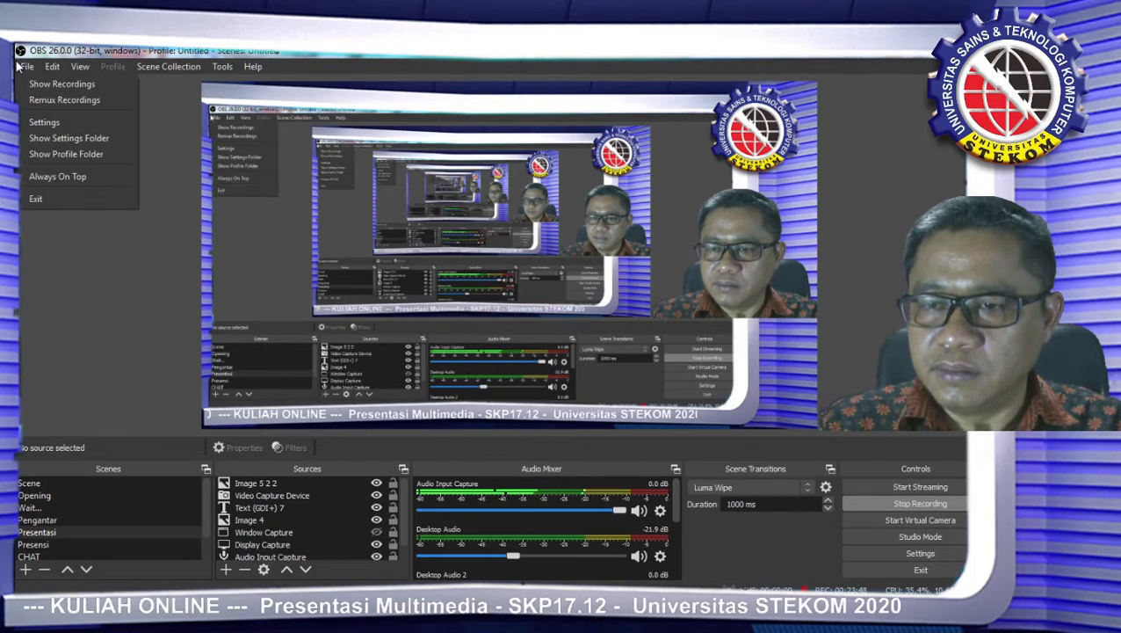
click(36, 124)
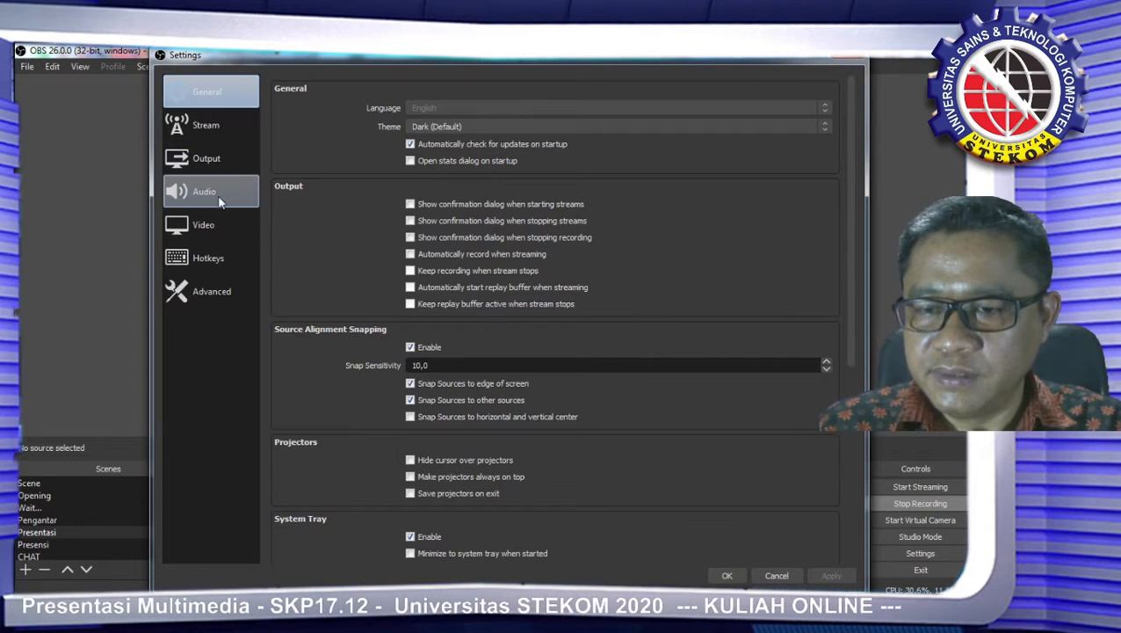
click(200, 226)
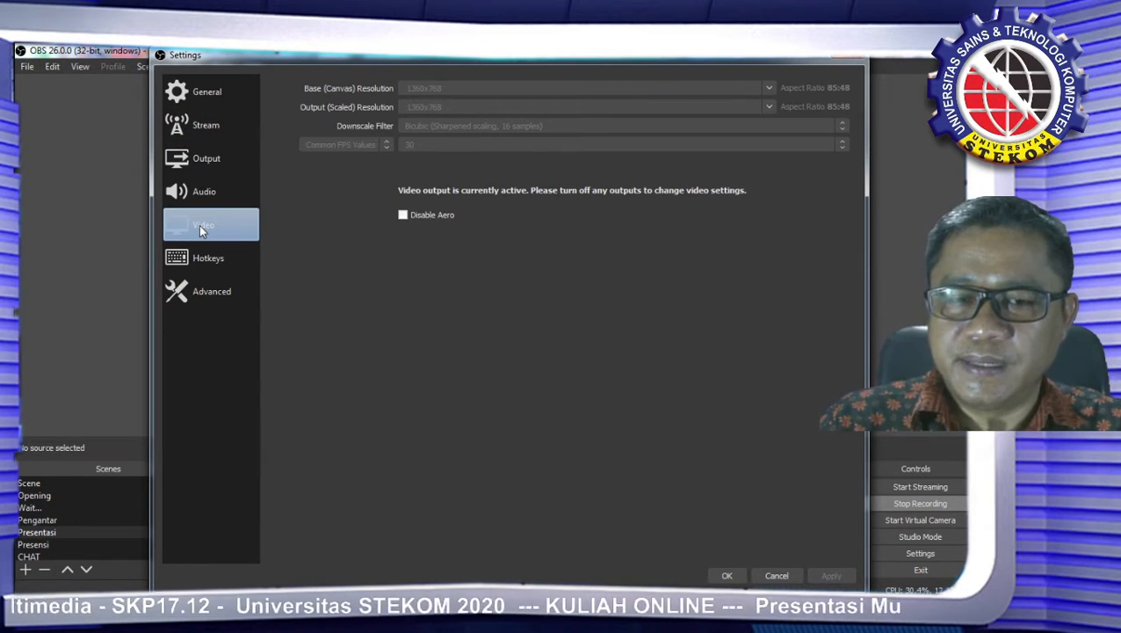
click(220, 163)
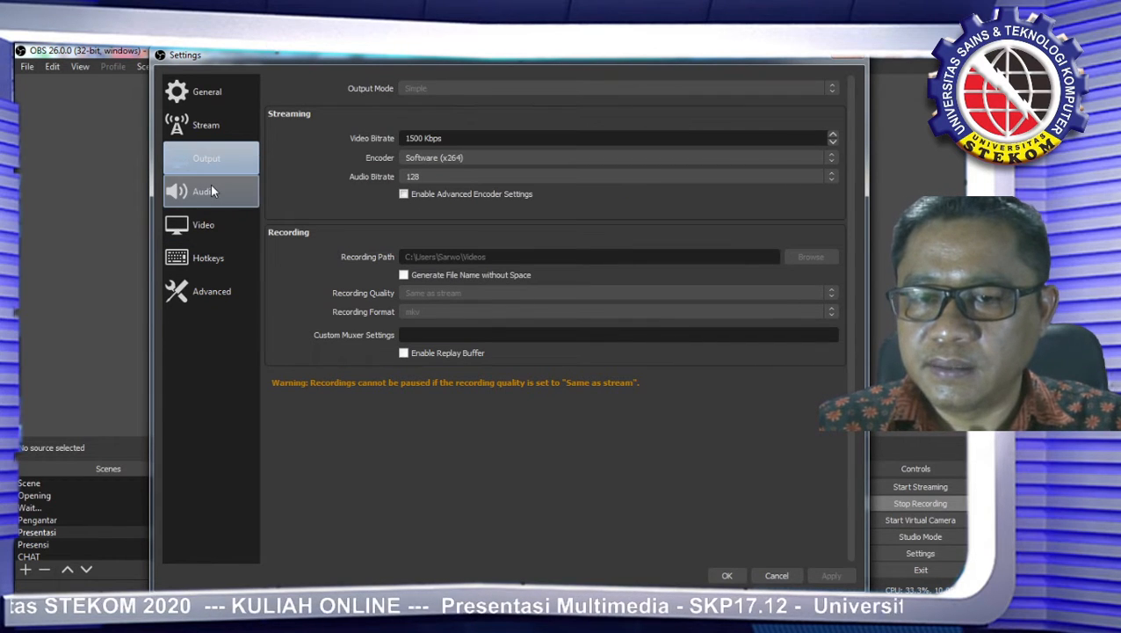
click(201, 129)
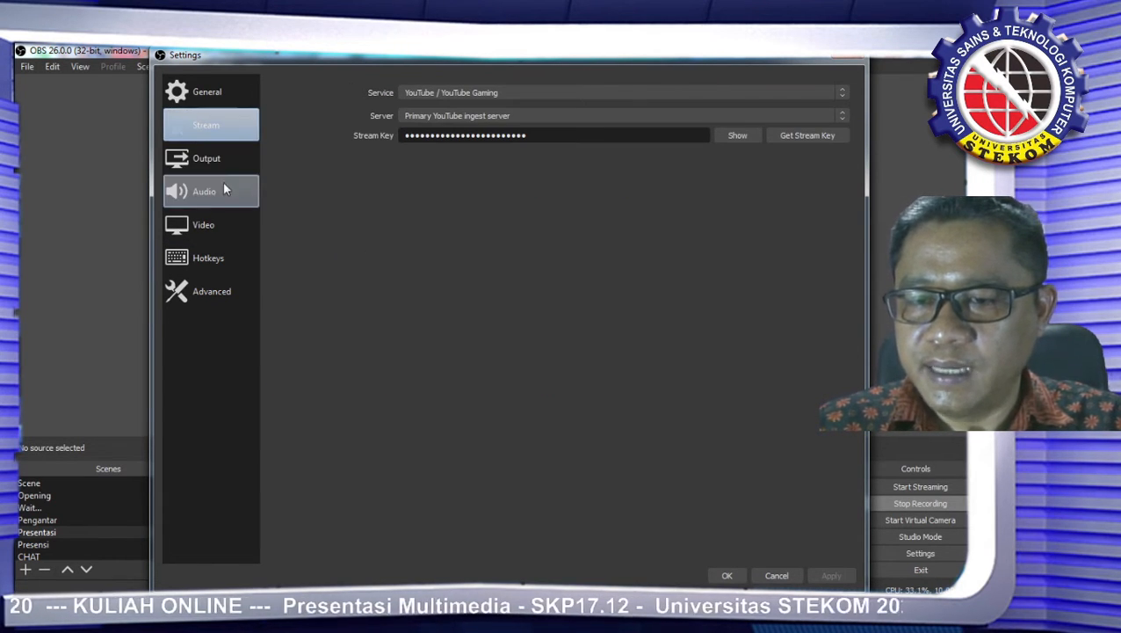
click(202, 222)
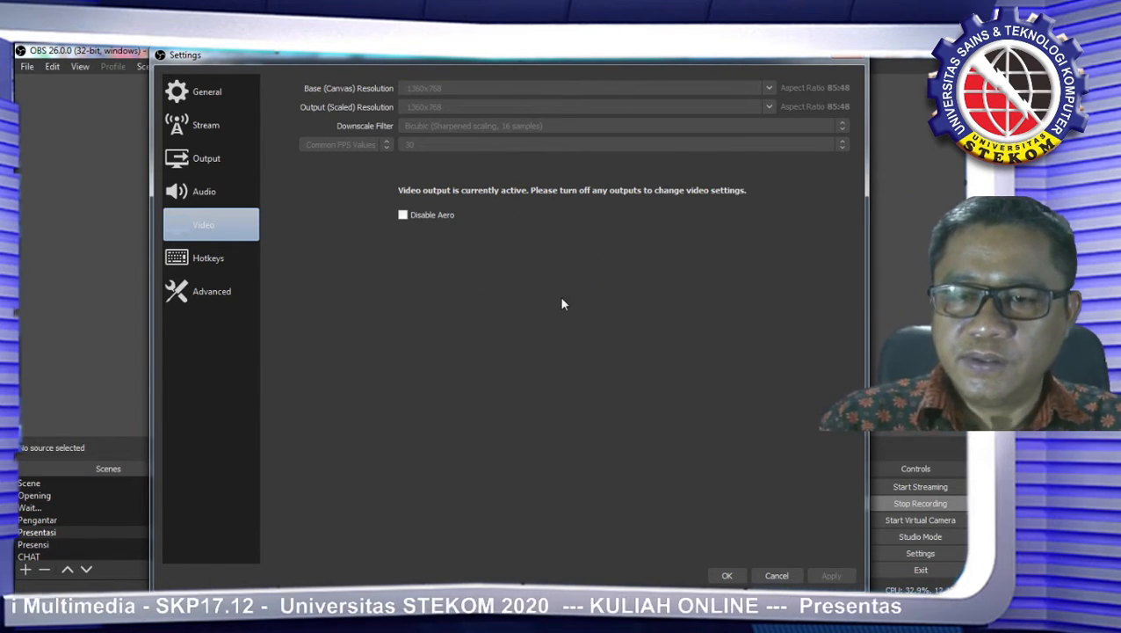
click(772, 573)
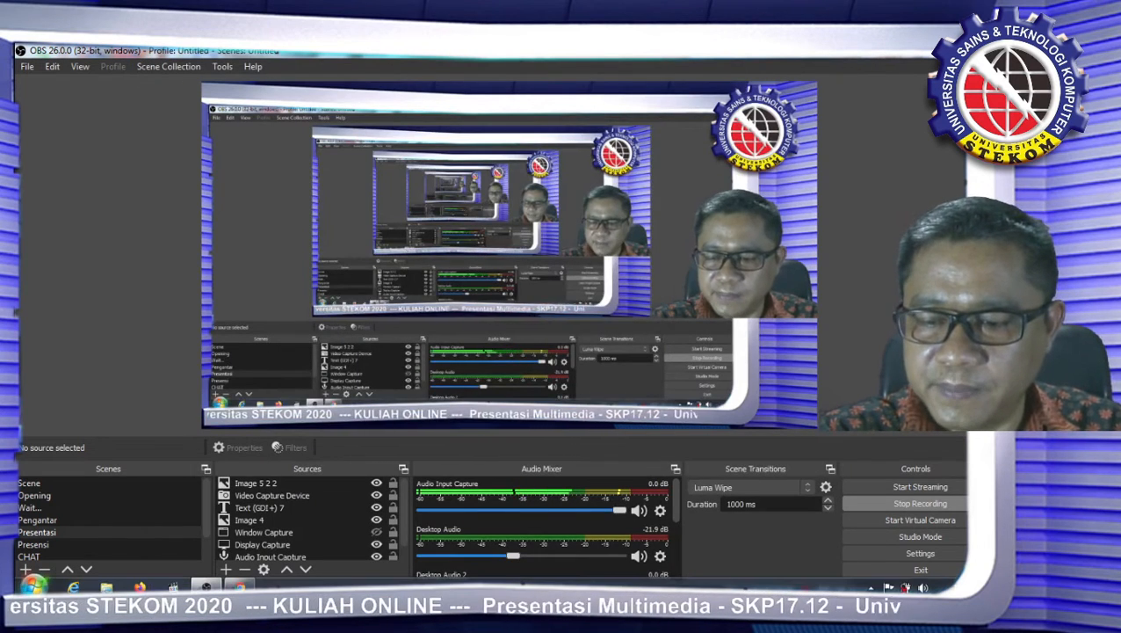
Step: Launch a second OBS Studio instance, postpone its update, and restore and re-maximize its window
click(33, 586)
click(70, 315)
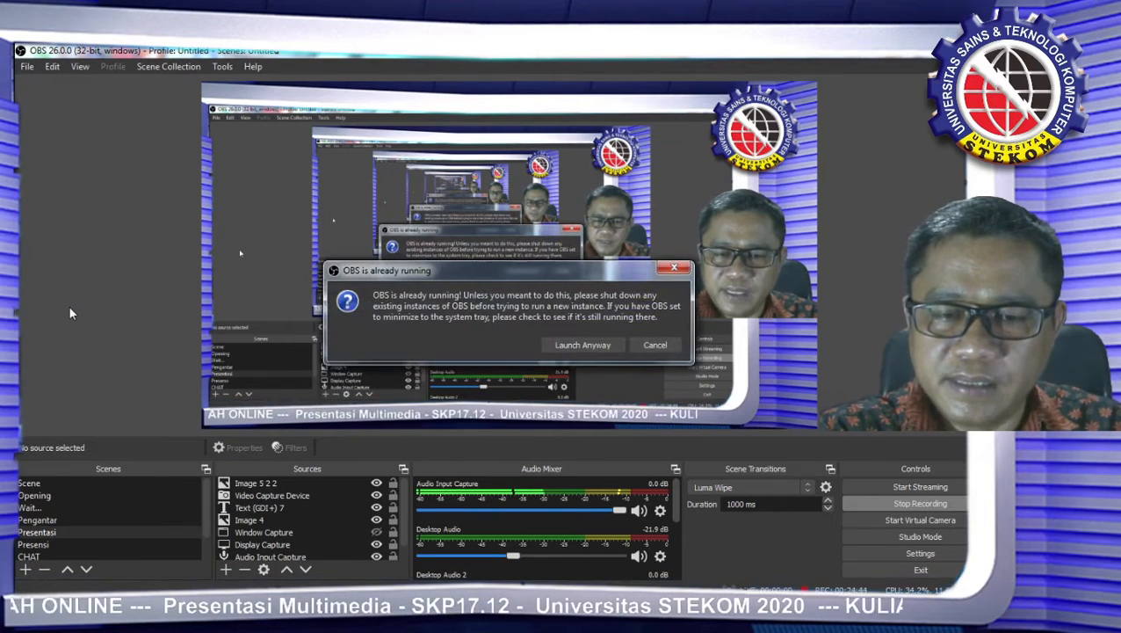
click(582, 345)
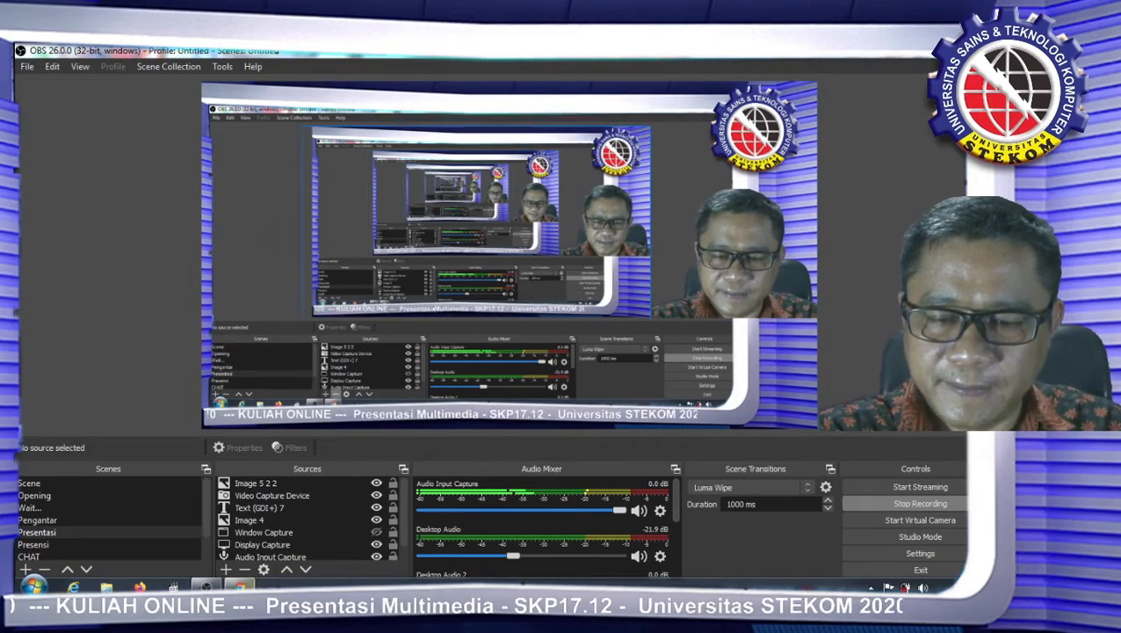
key(F2)
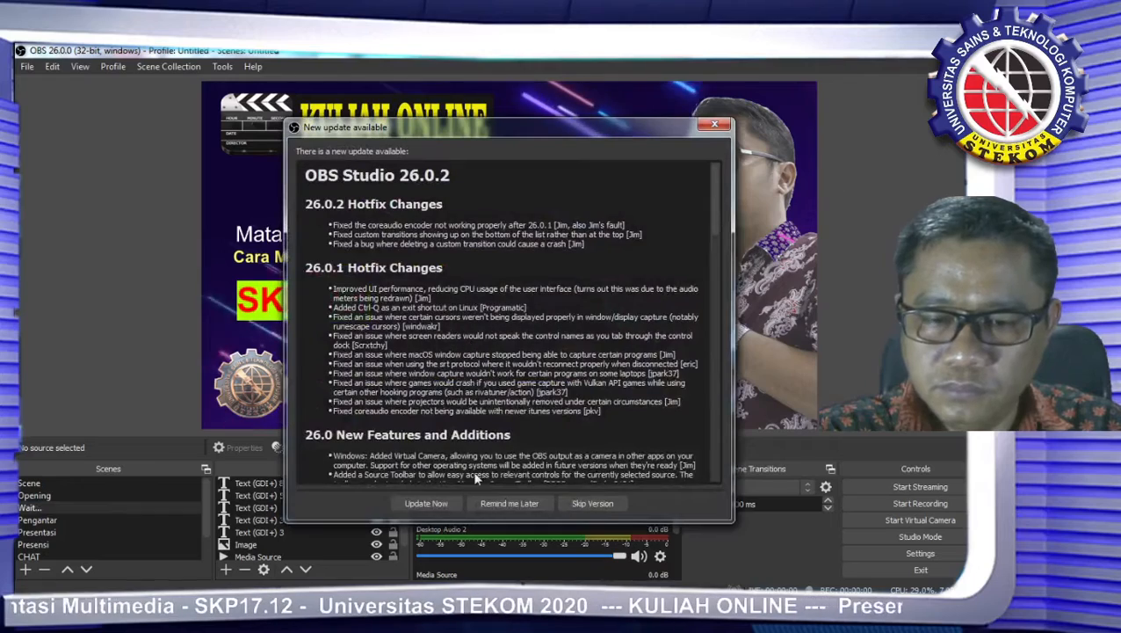
click(510, 503)
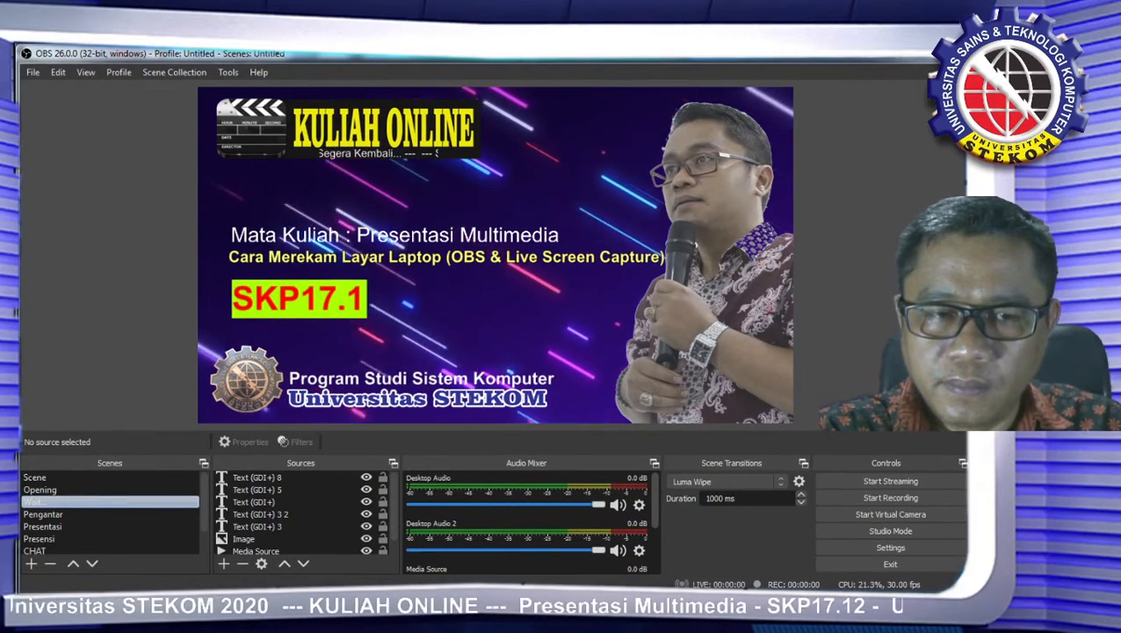
key(super+Down)
key(super+Up)
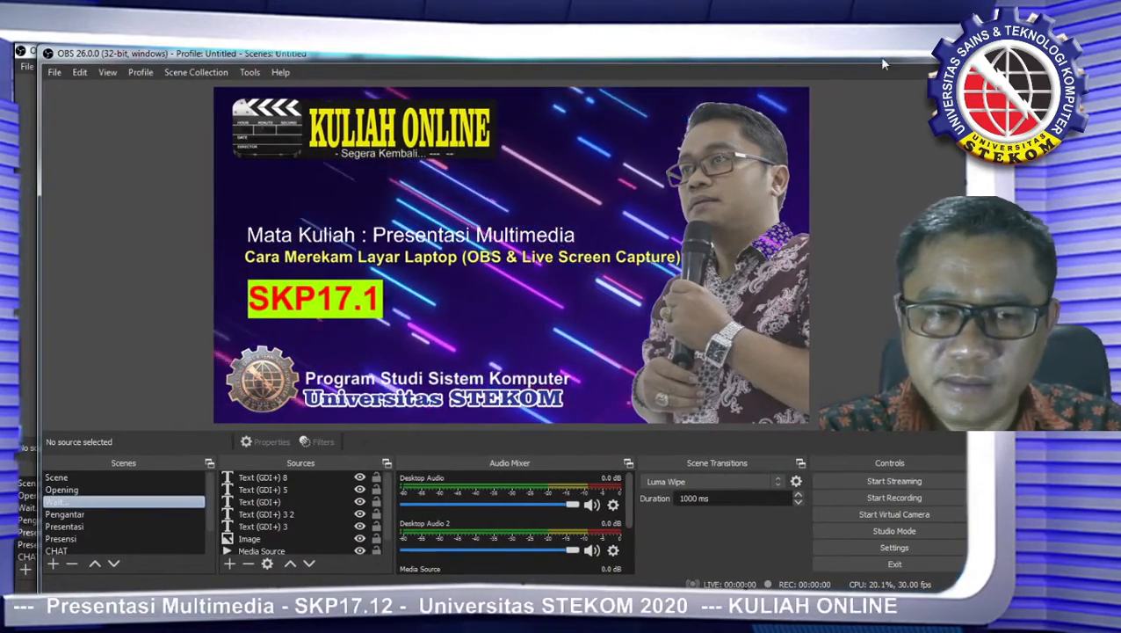
Step: Open the settings of the new OBS instance and review the base canvas resolution choices for video
click(27, 66)
click(31, 121)
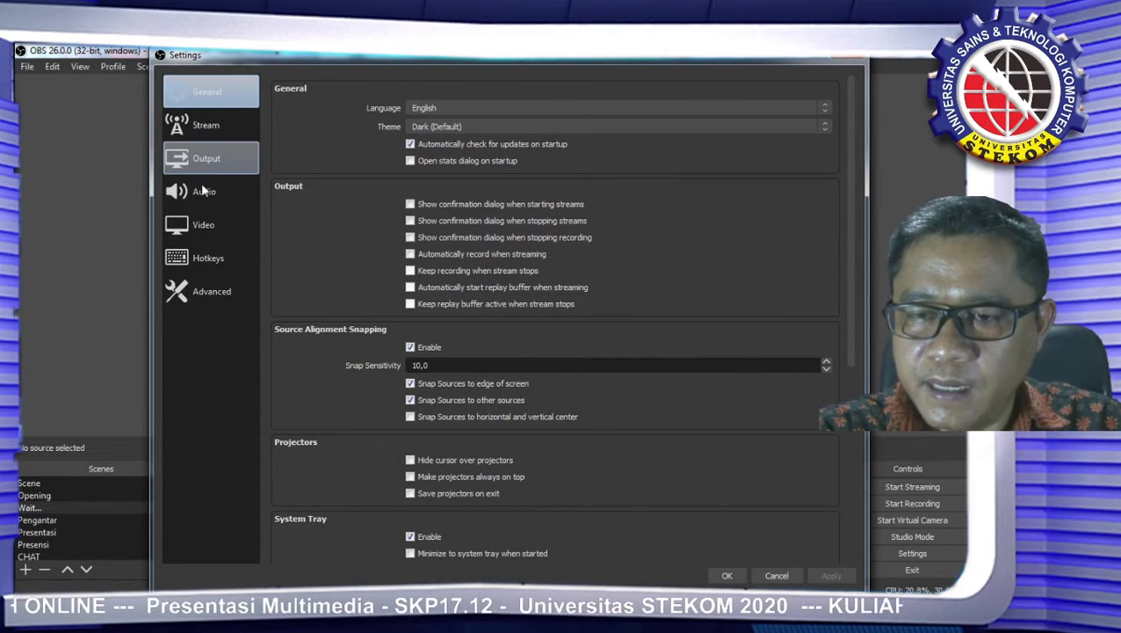
click(190, 232)
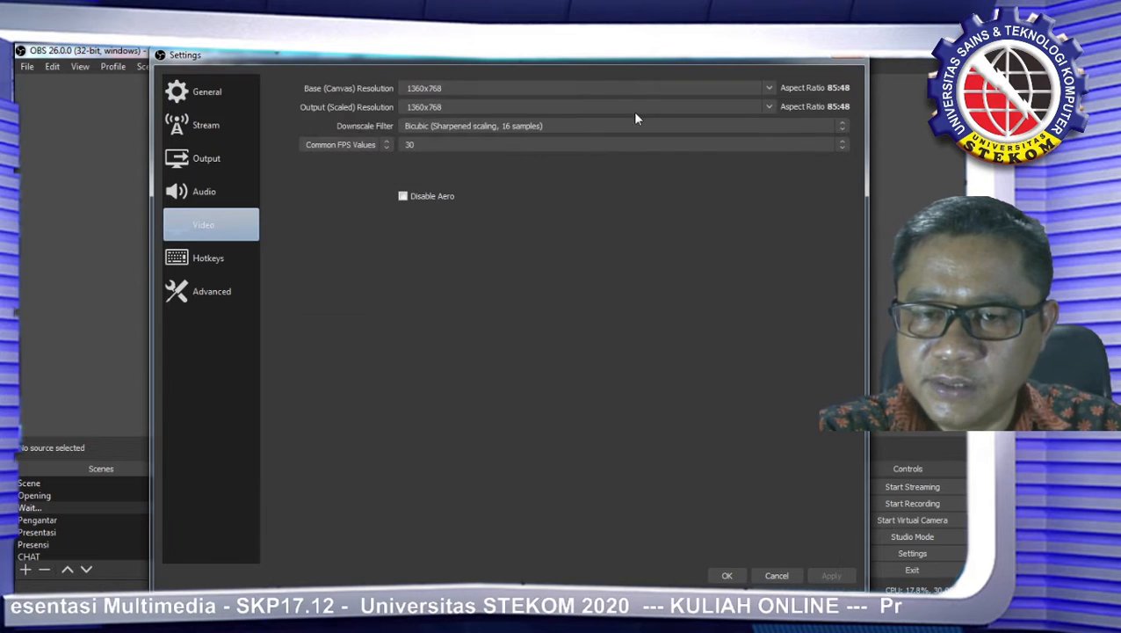
click(768, 87)
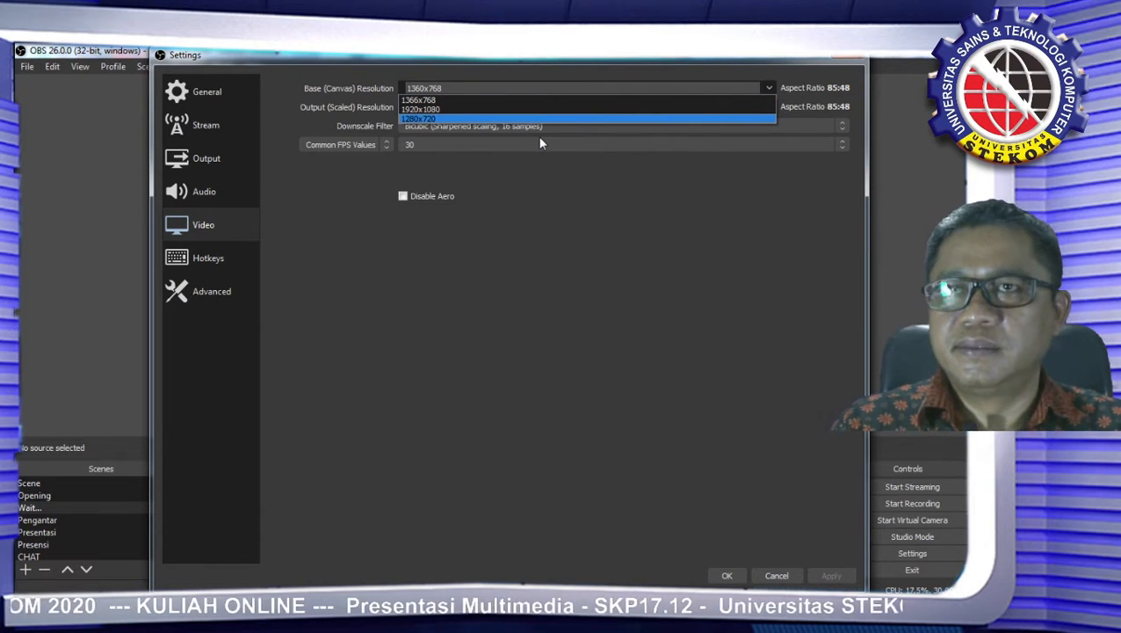
click(805, 284)
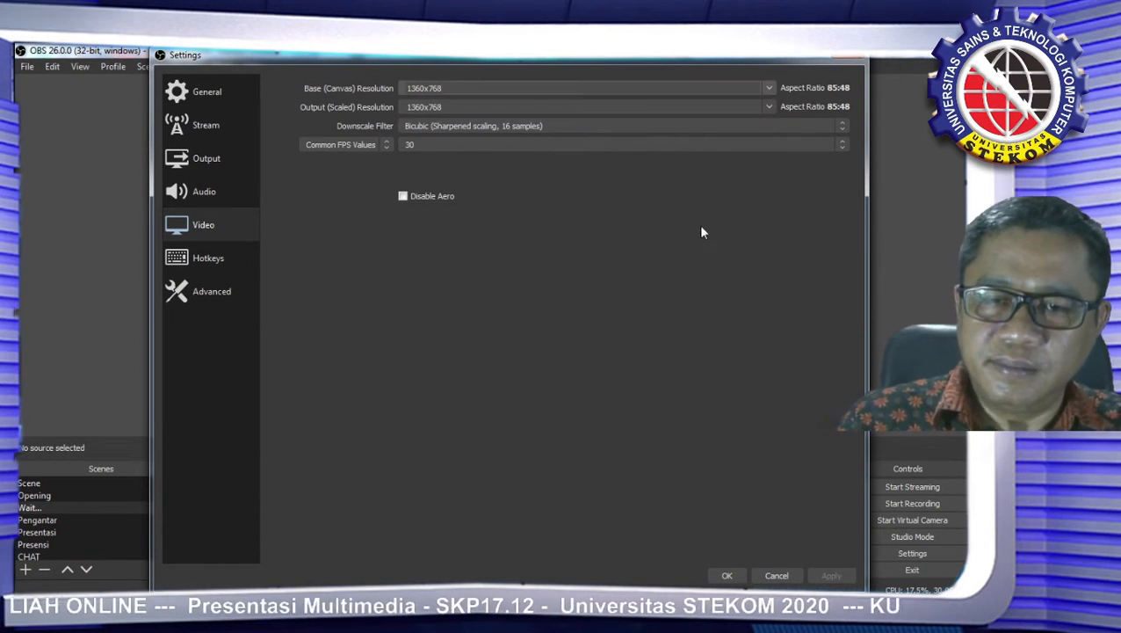
Step: Review the available output (scaled) resolutions and choose 1360x768
click(769, 107)
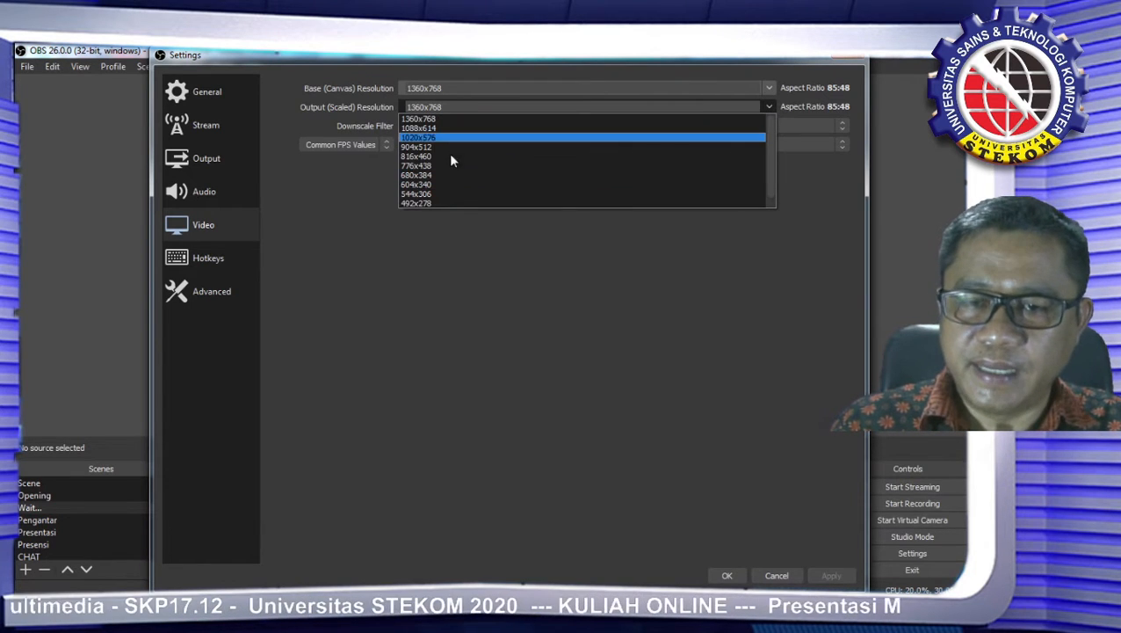
click(438, 256)
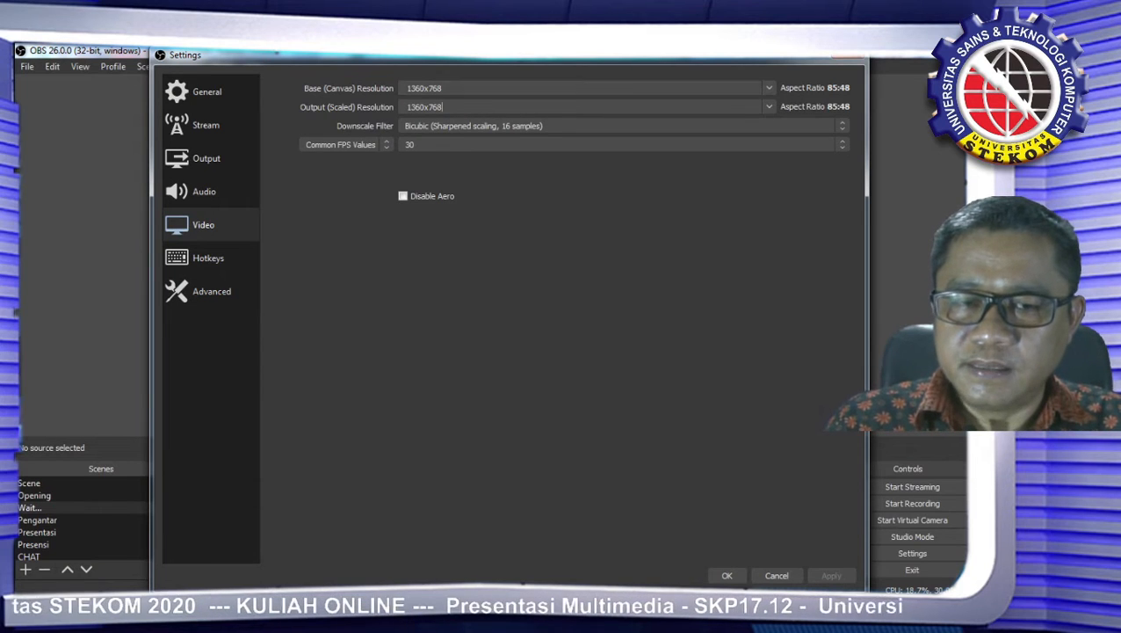
click(768, 109)
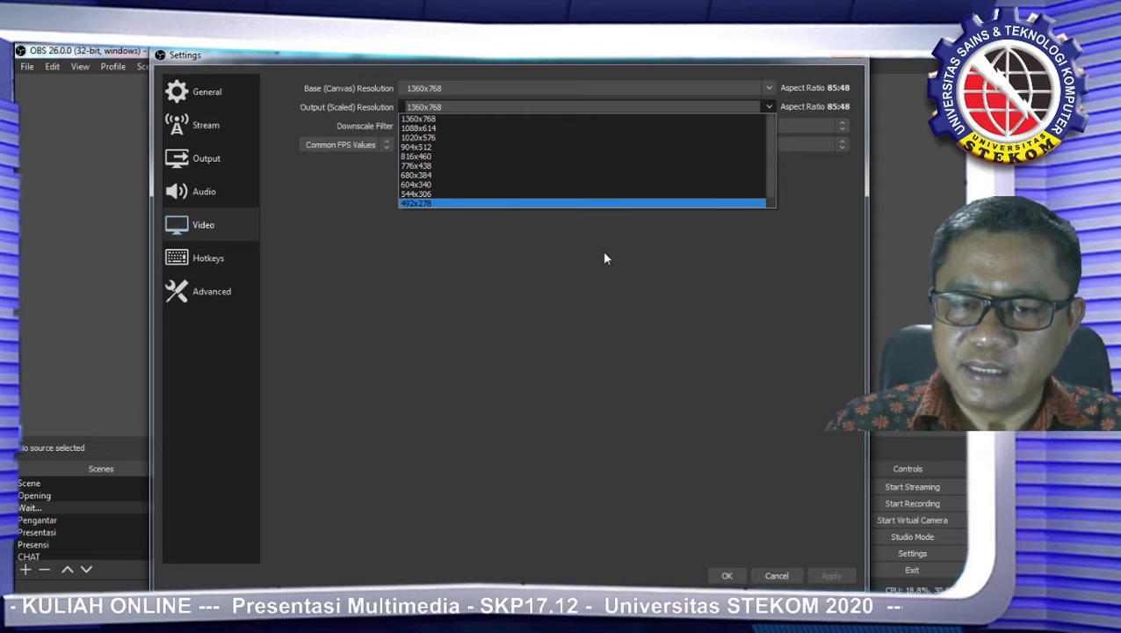
click(486, 119)
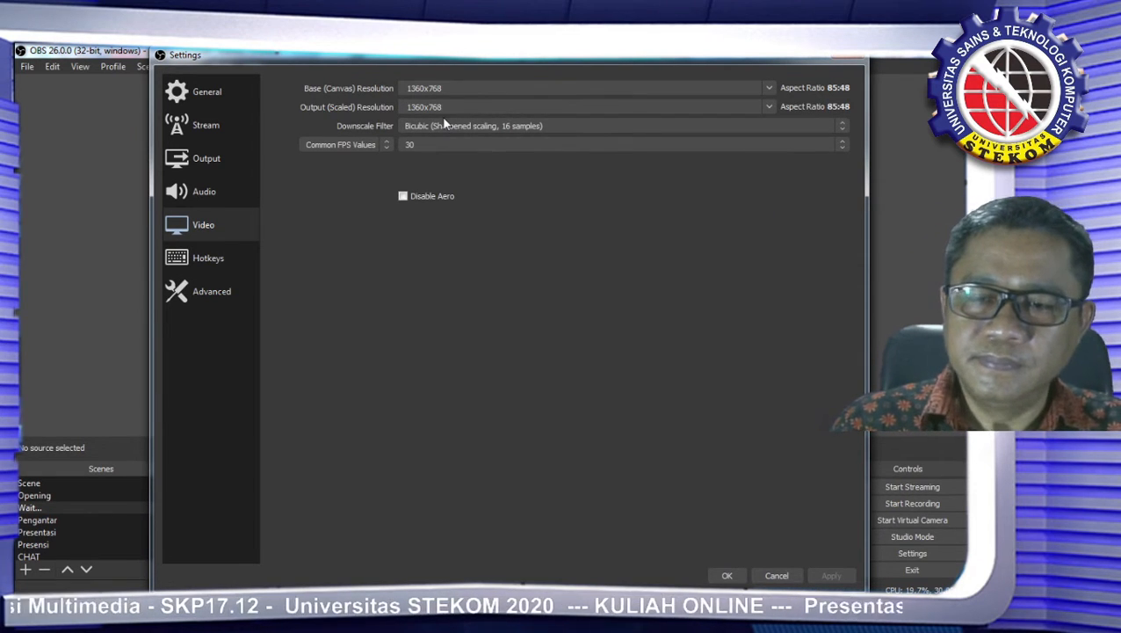
Step: Show the OBS audio settings, move the dialog aside, and view the Windows volume control options, cancelling them without changes
click(212, 195)
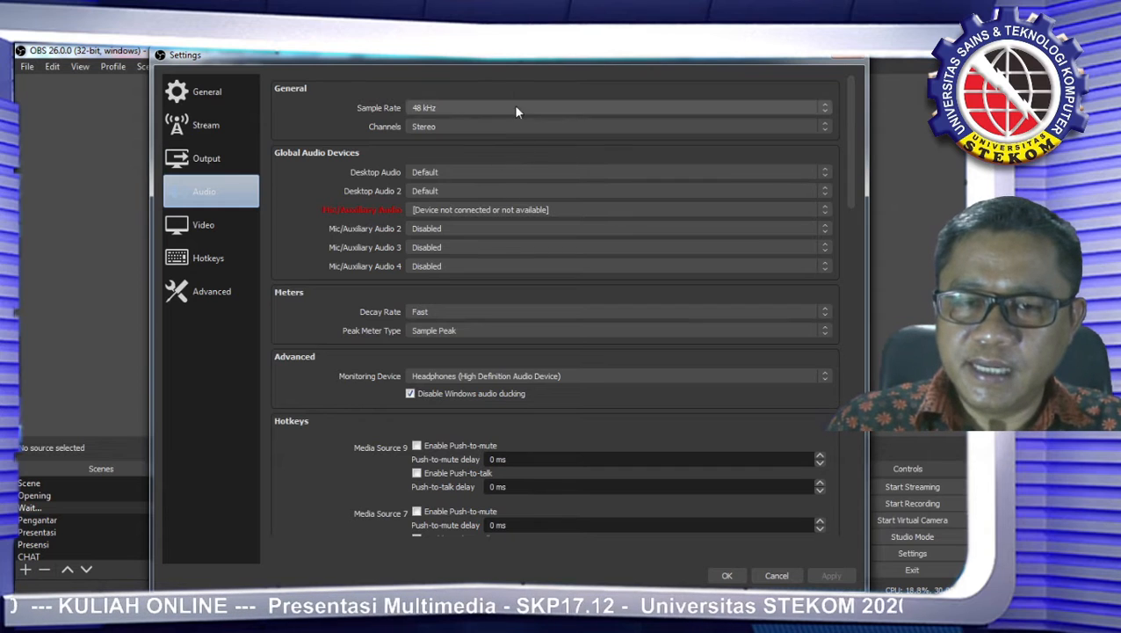
drag(512, 63, 471, 69)
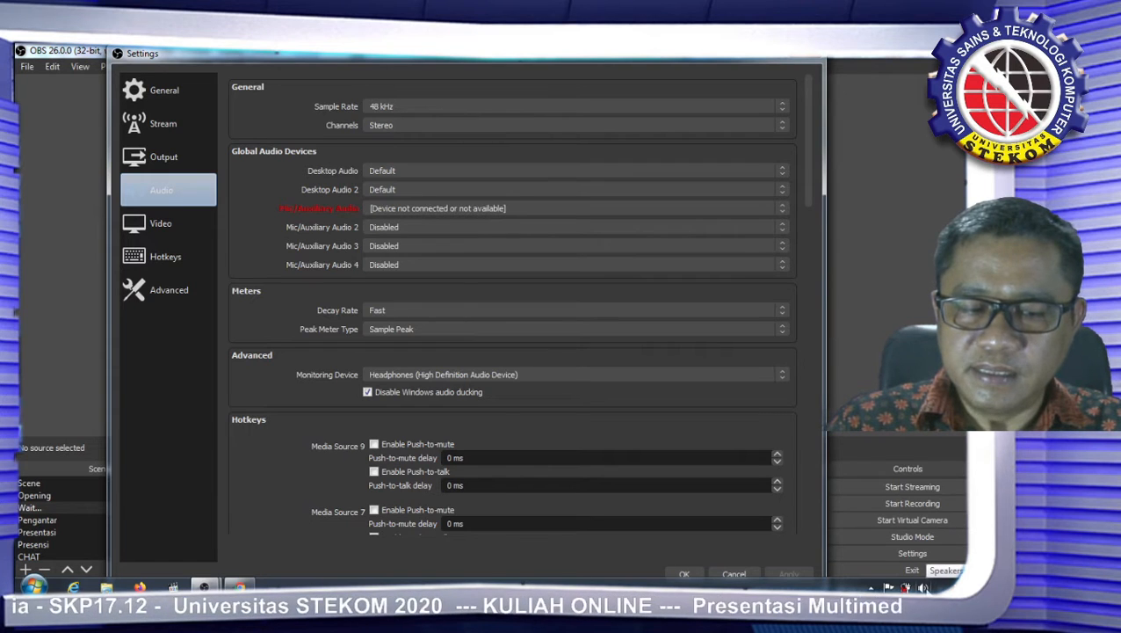
right_click(922, 587)
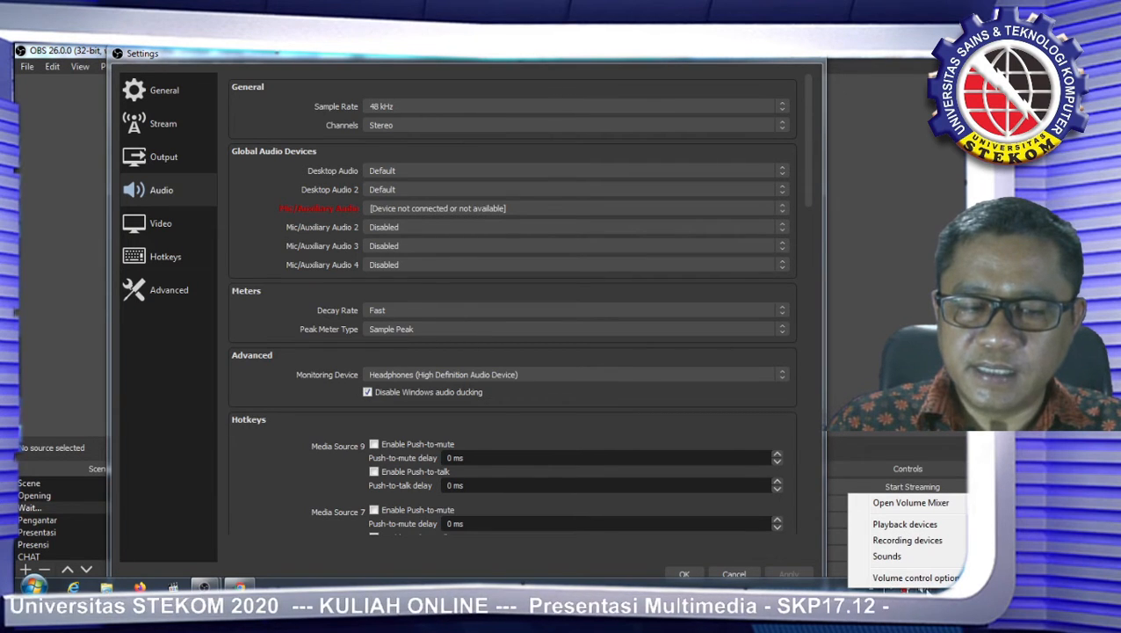
click(928, 580)
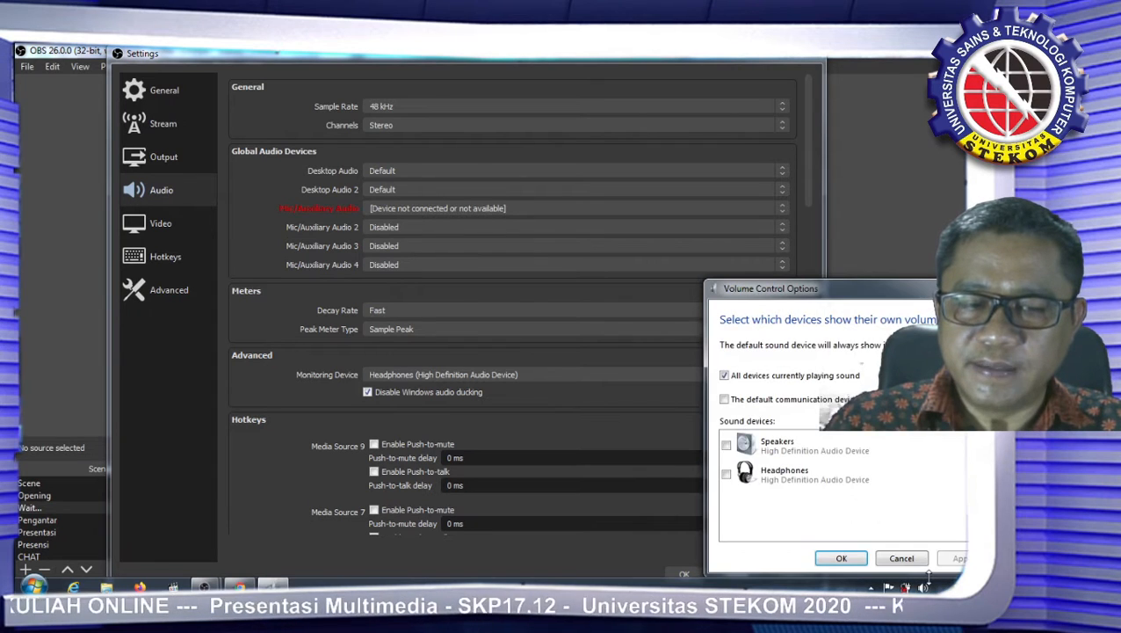
click(901, 558)
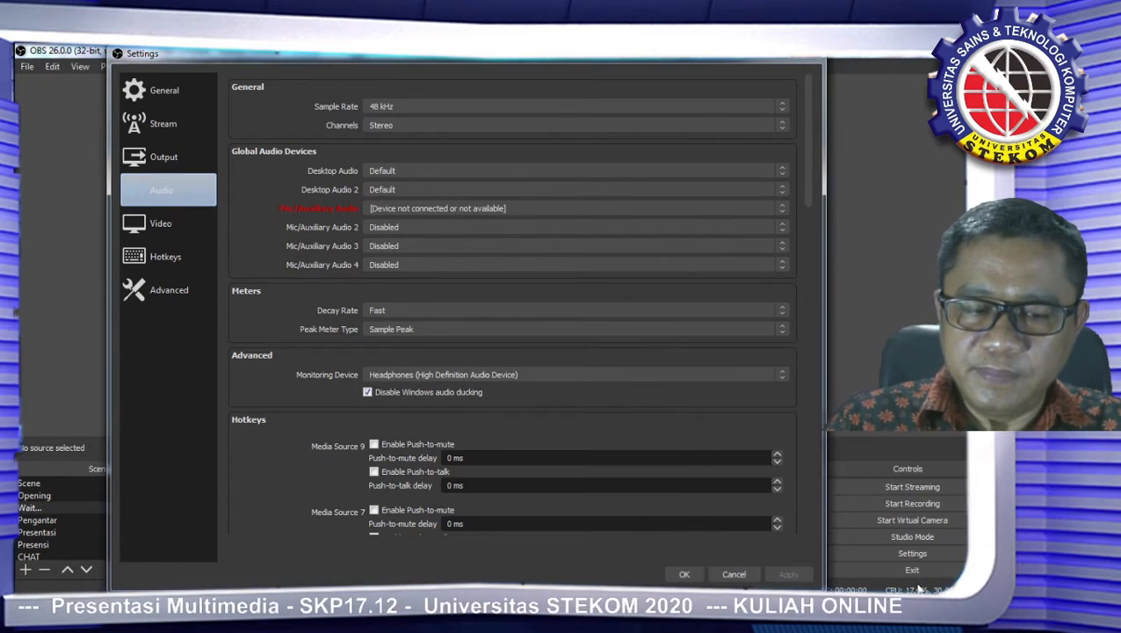
Step: Open the Windows volume mixer, examine the Speakers device's general and level properties, and close both windows
right_click(923, 587)
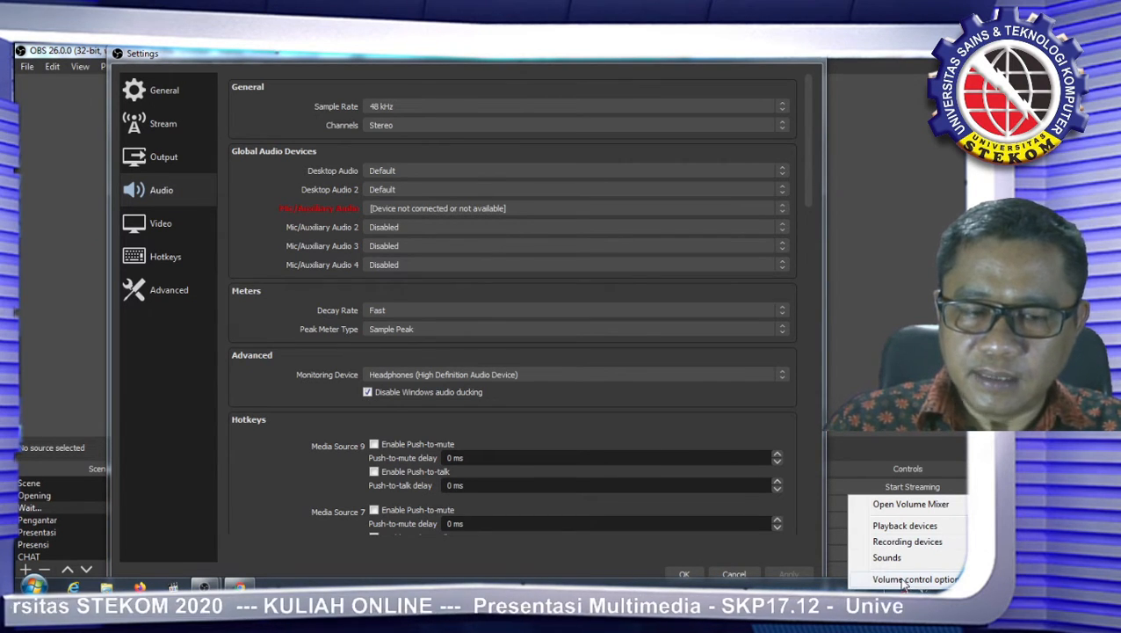
click(900, 504)
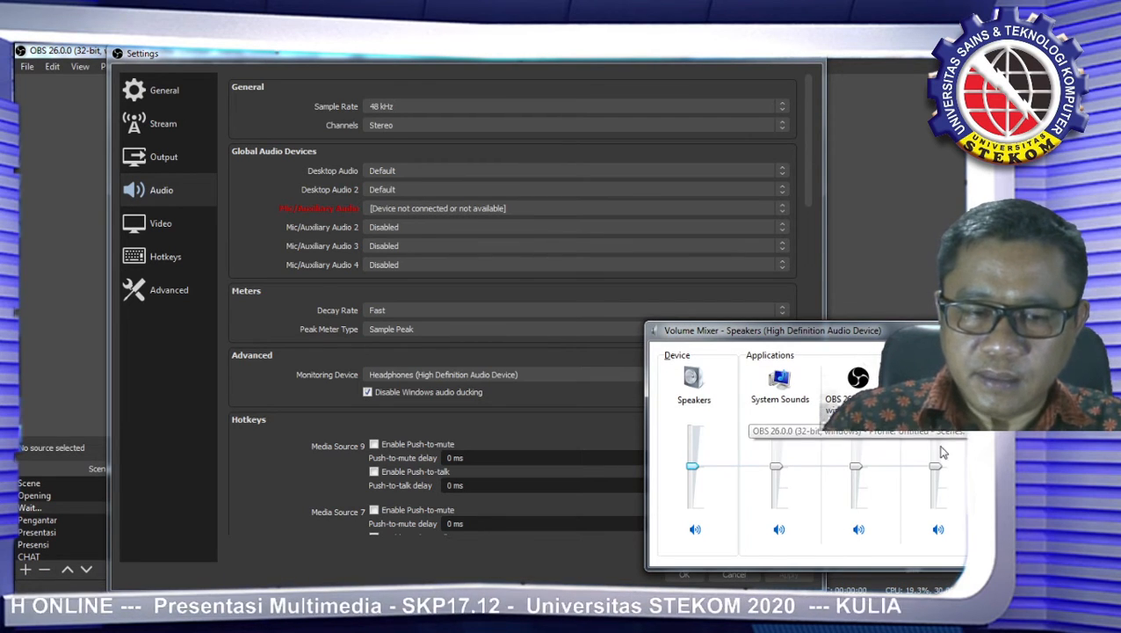
click(695, 380)
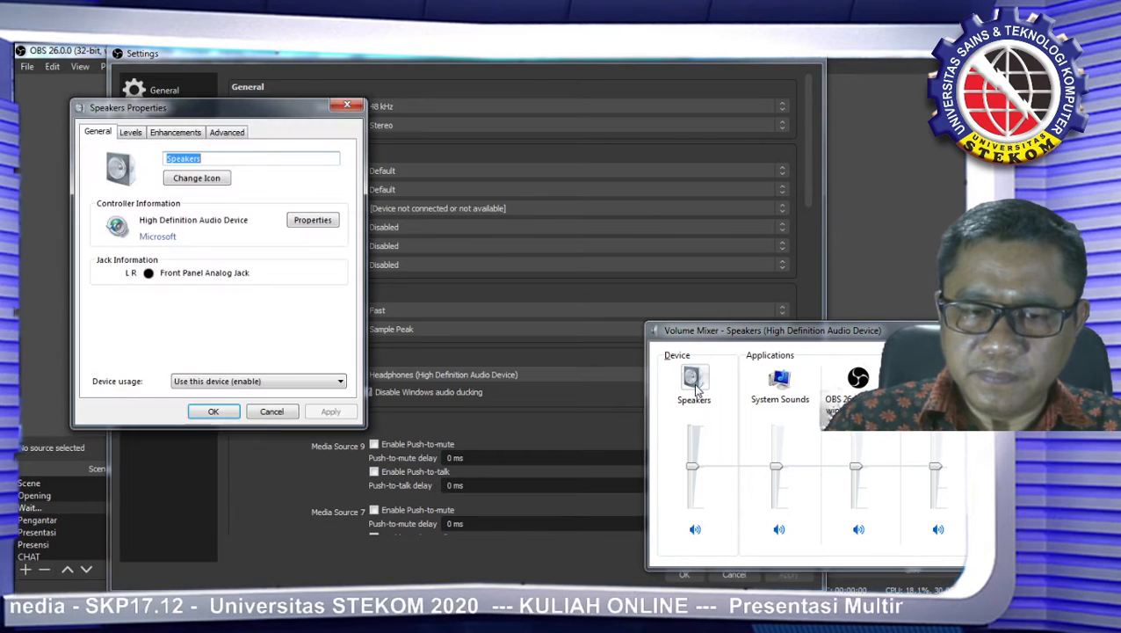
click(131, 133)
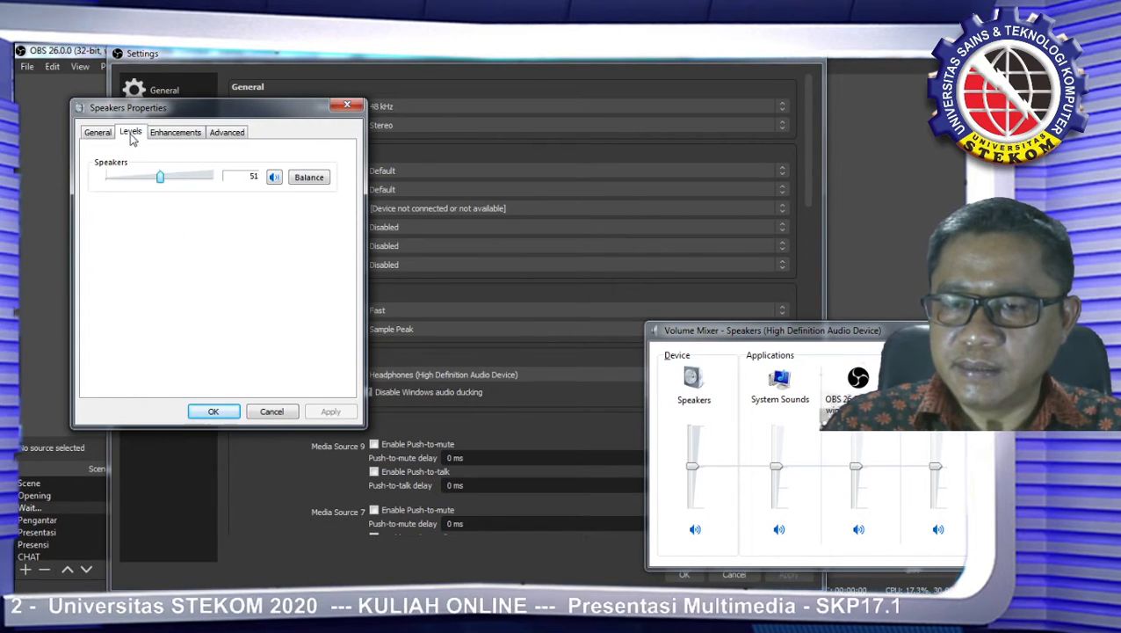
click(98, 132)
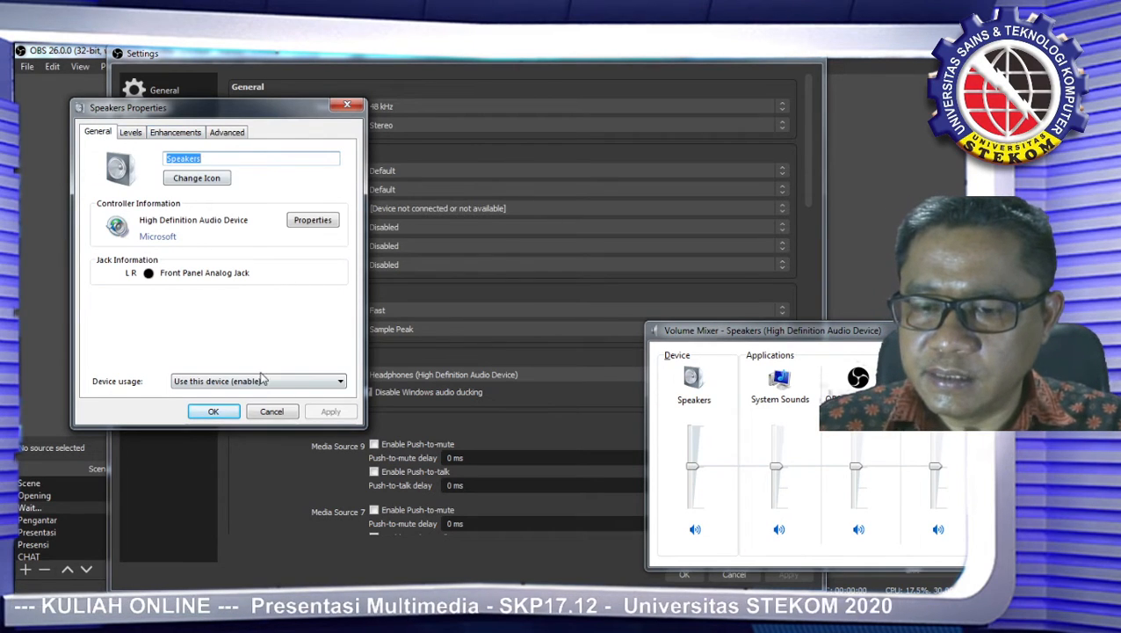
click(269, 411)
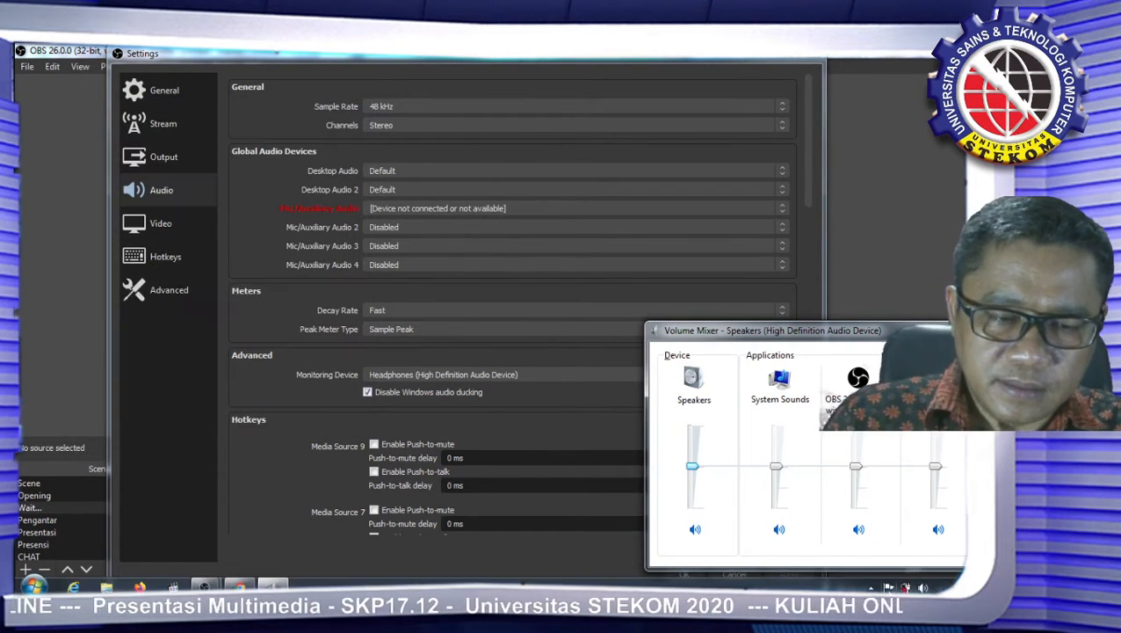
click(972, 326)
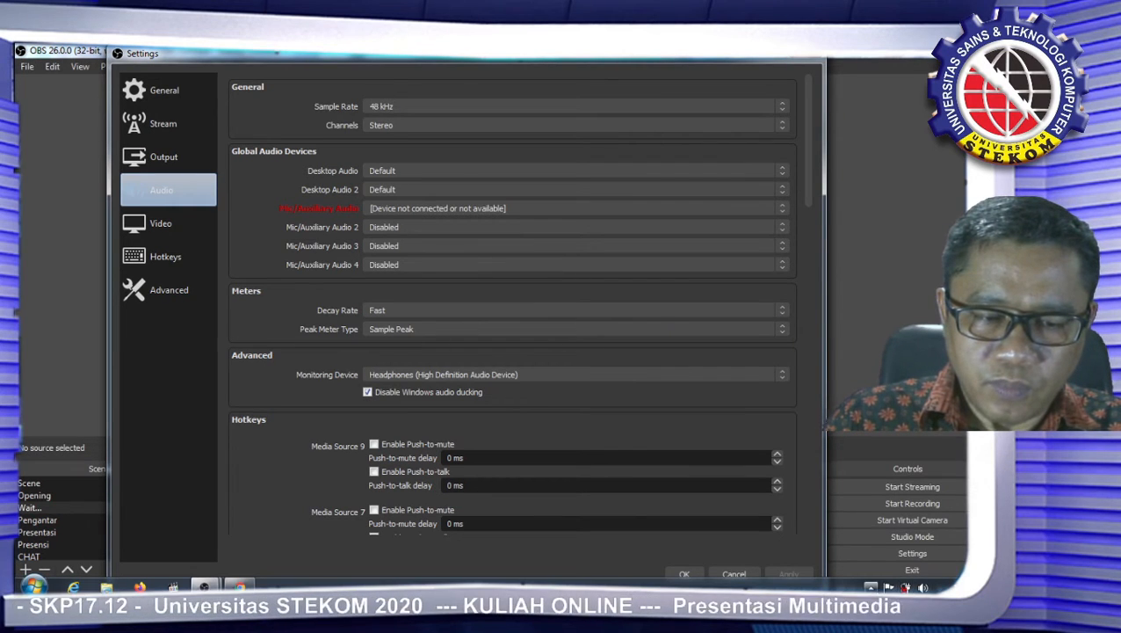
Step: Open the Windows sound devices and review the playback and recording devices
click(871, 587)
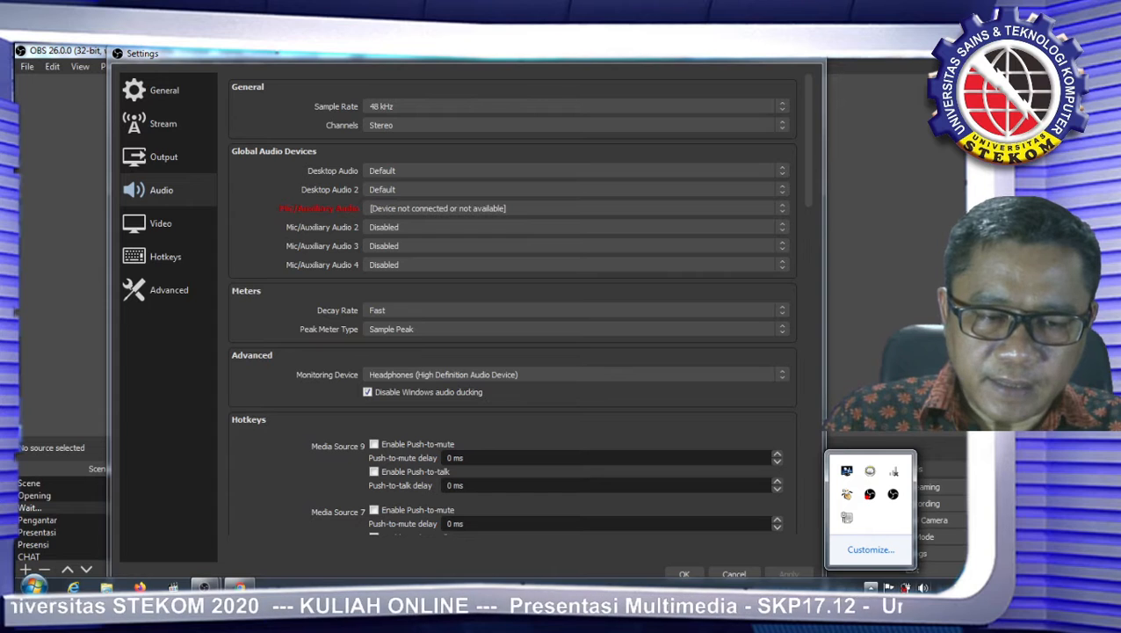
right_click(922, 587)
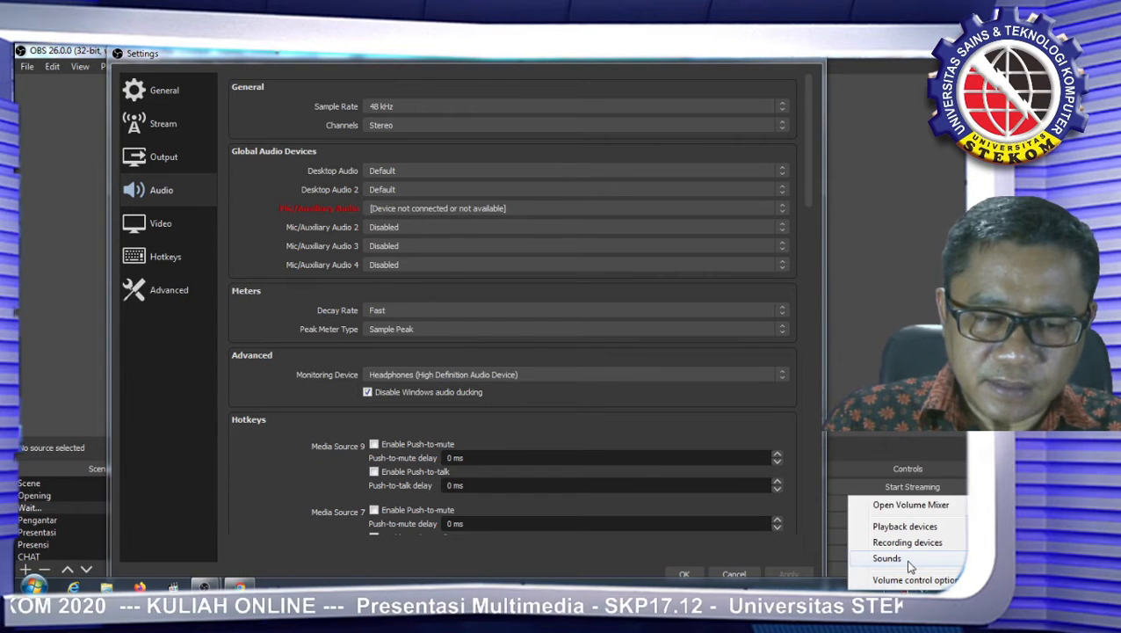
click(907, 543)
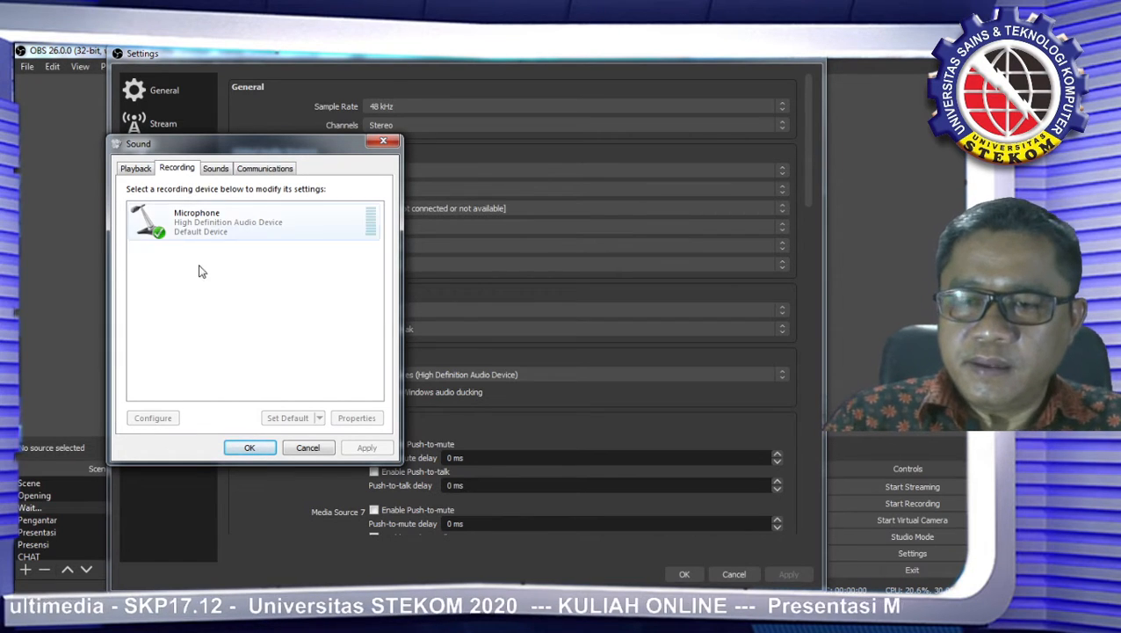
click(135, 169)
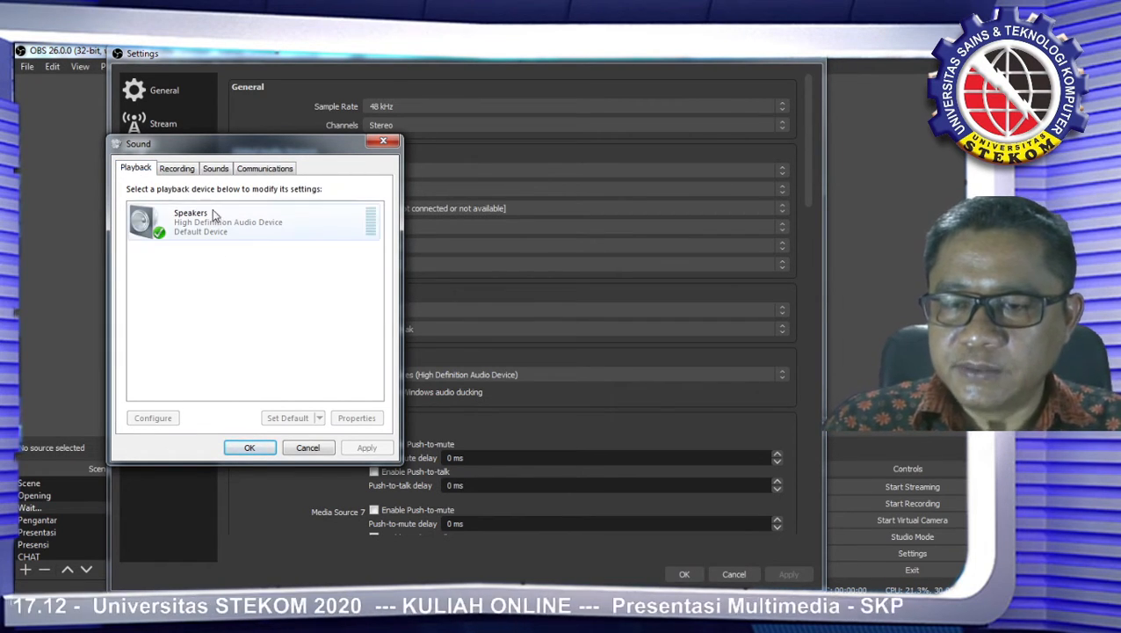
click(178, 167)
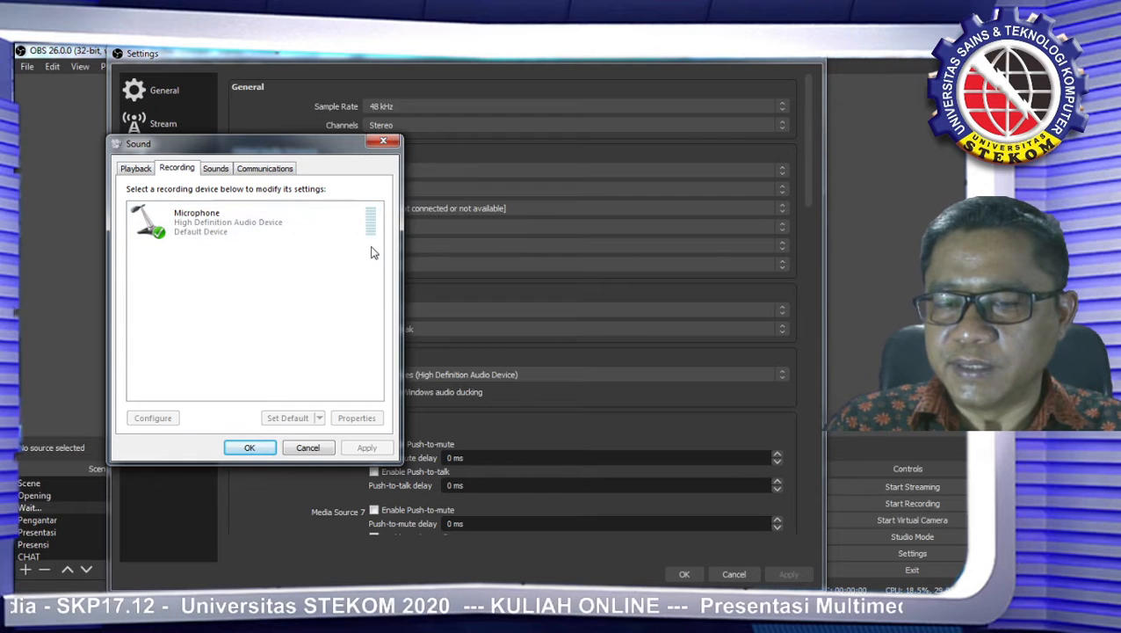
click(217, 171)
click(177, 169)
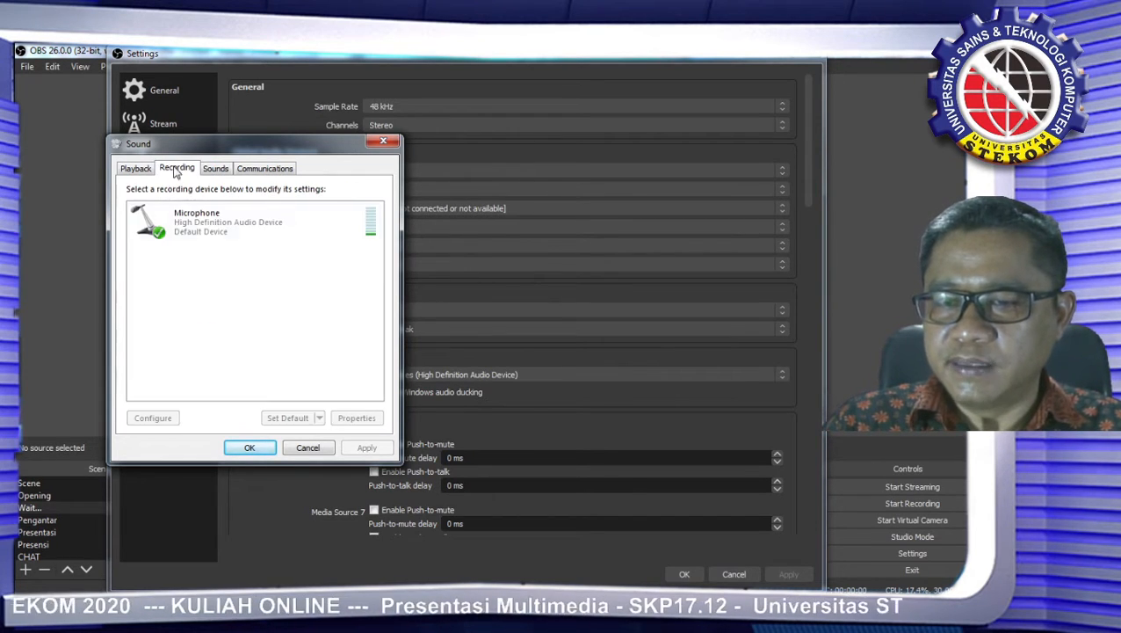
Step: Set the Microphone recording level to 90 in its properties and confirm the change
double_click(200, 223)
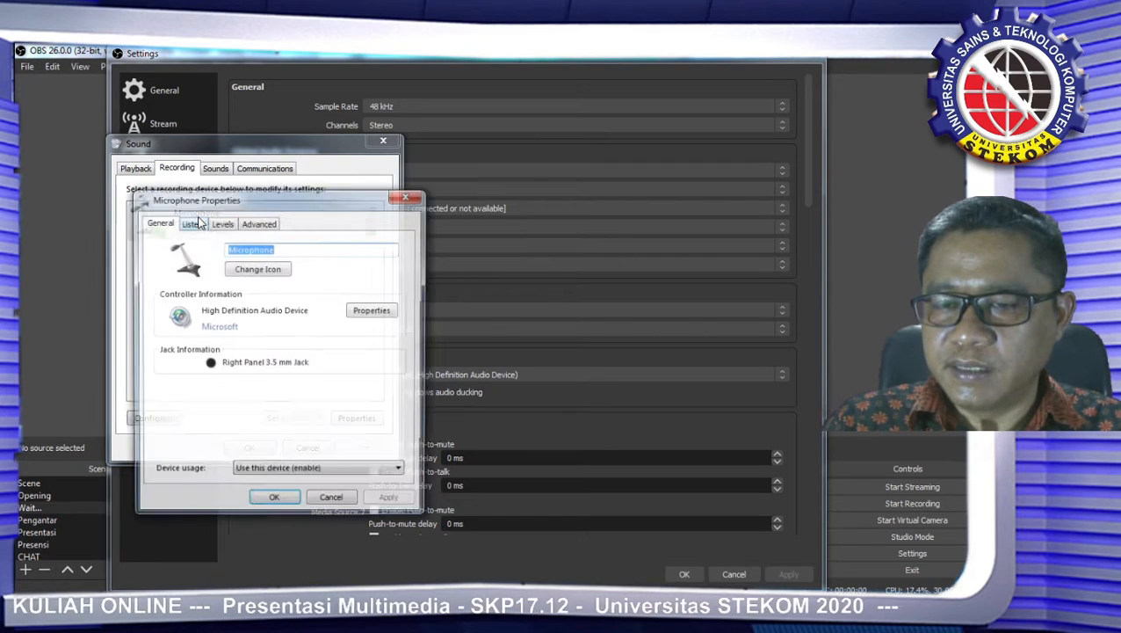
drag(251, 202, 426, 200)
click(397, 220)
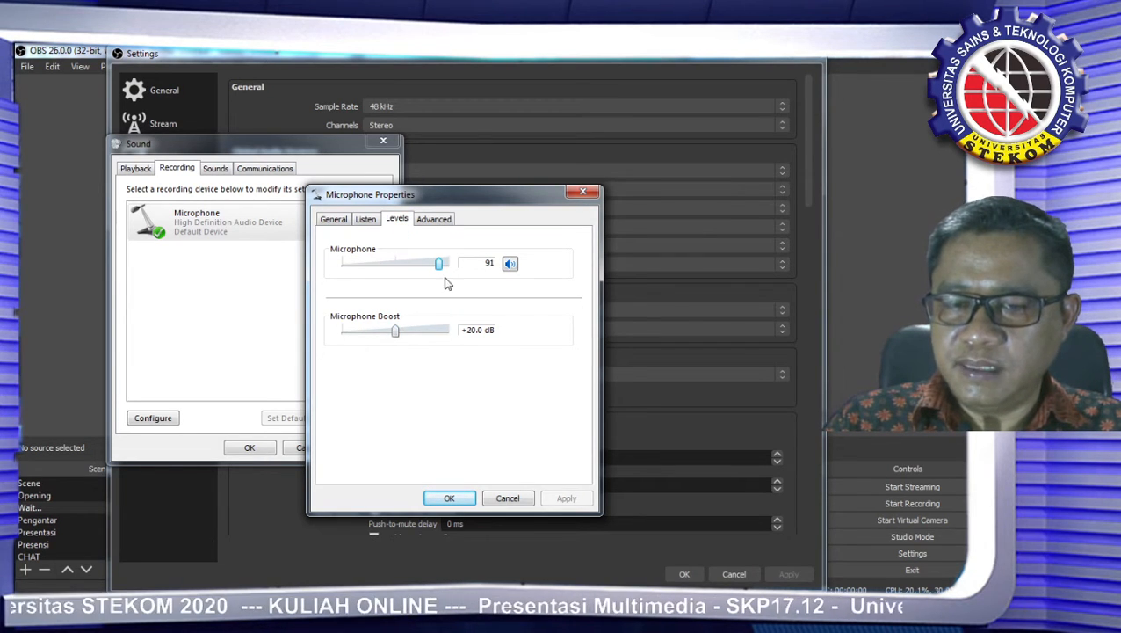
drag(440, 263, 440, 268)
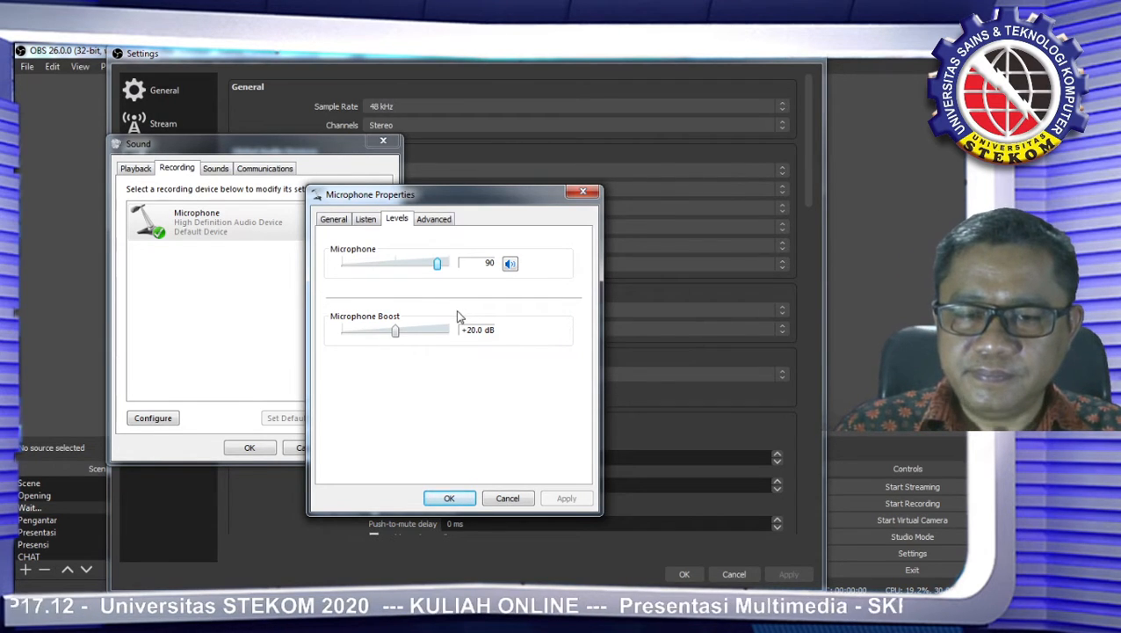
click(449, 498)
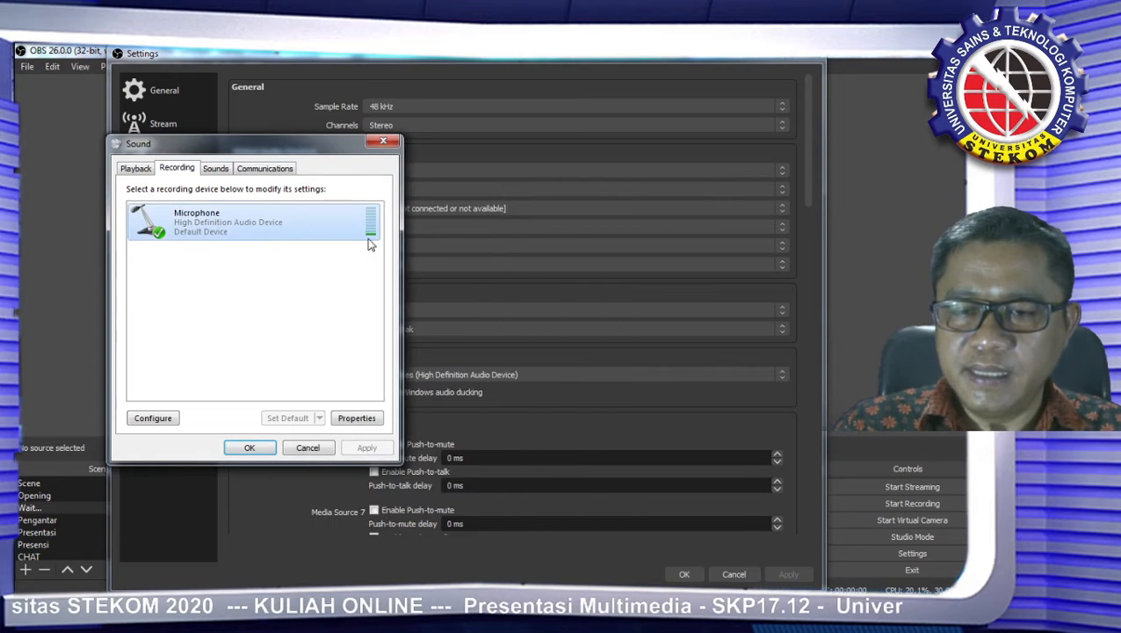
Step: Accept the Windows sound devices window and review the streaming and recording options in the OBS output settings
click(257, 449)
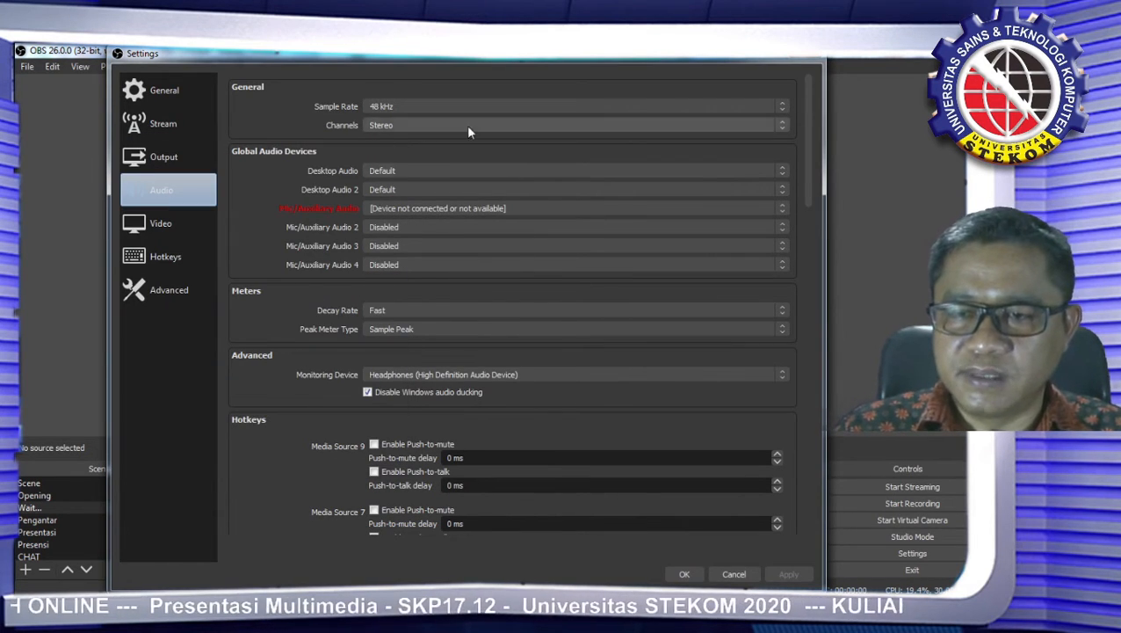
click(154, 156)
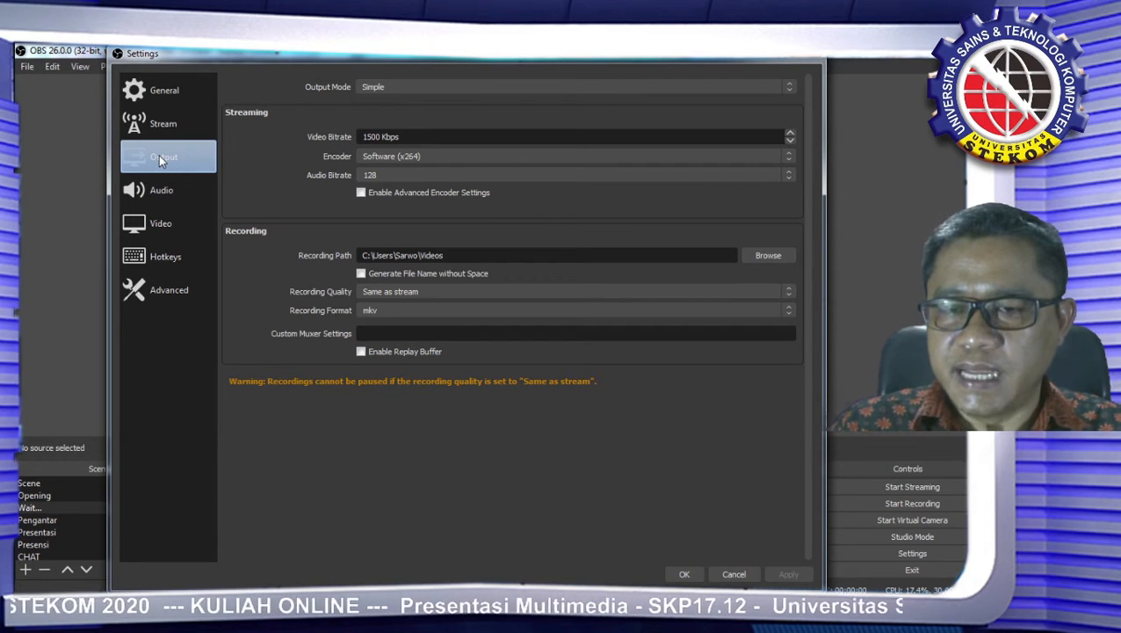
click(413, 137)
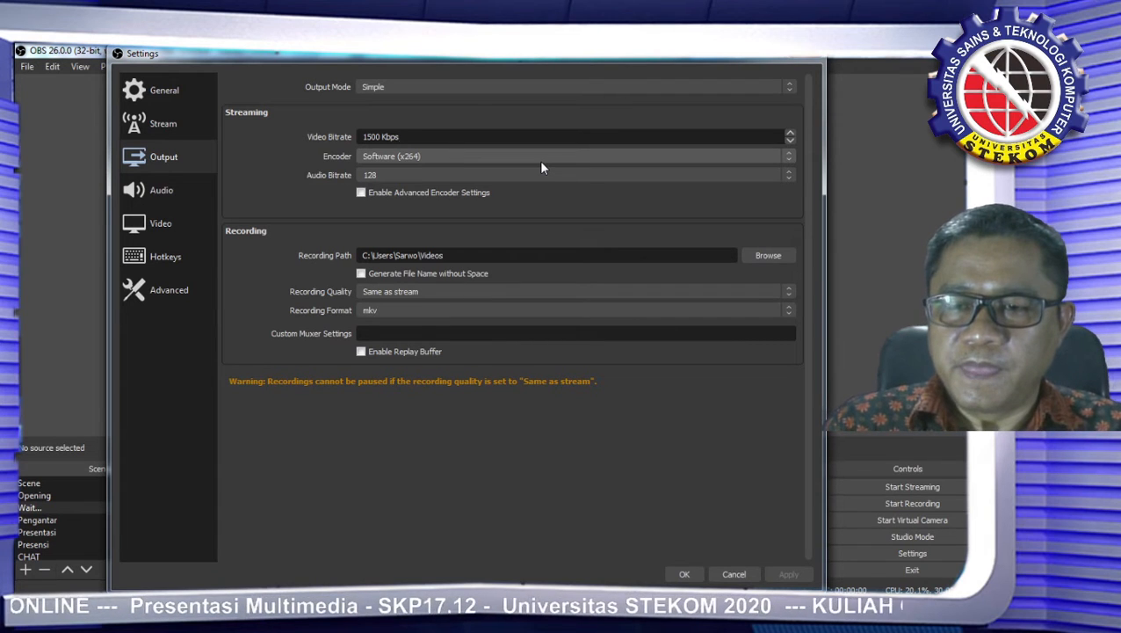
Step: Open the OBS stream settings for YouTube, reveal the stream key, and select the whole key
click(155, 130)
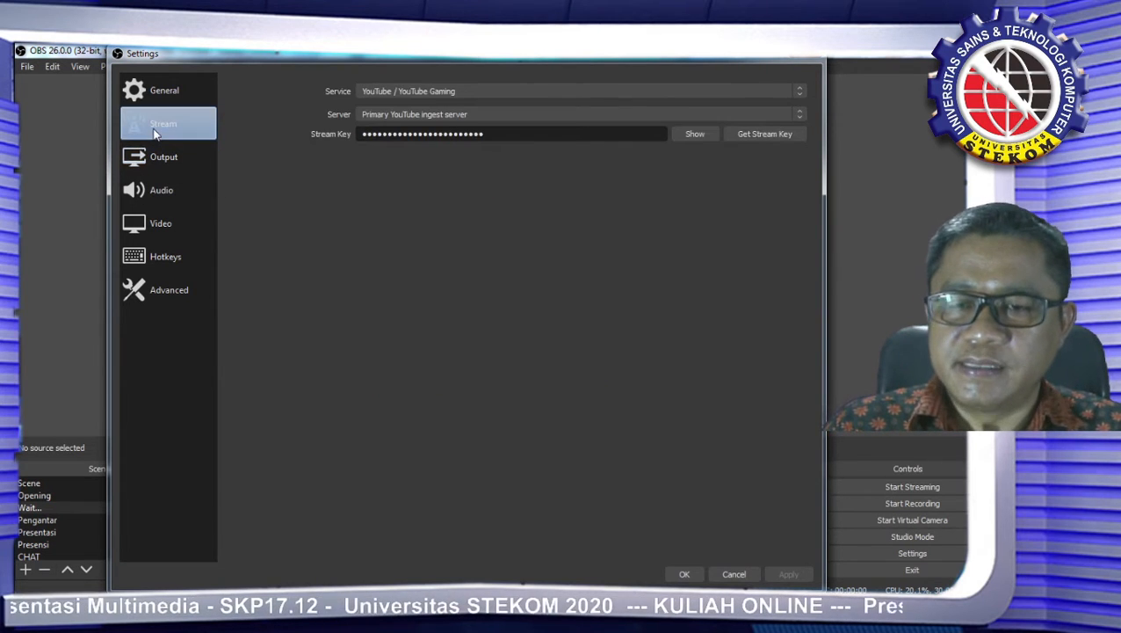
click(698, 135)
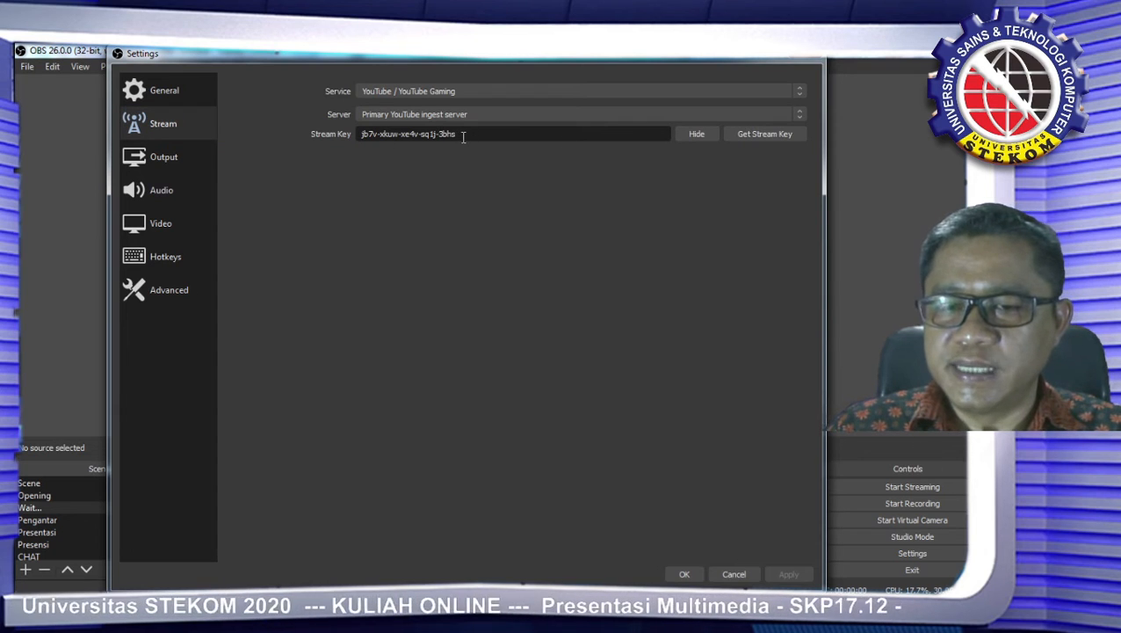
drag(462, 134, 353, 135)
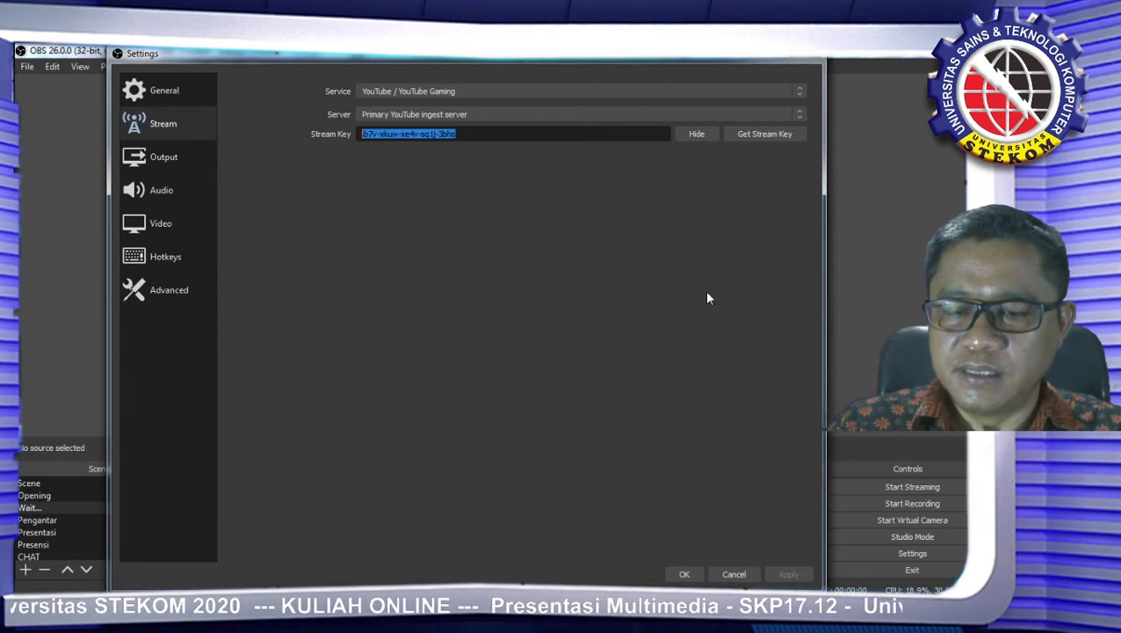
Step: Switch to the browser, open YouTube in a new tab, and go to the live streaming page in YouTube Studio
click(238, 584)
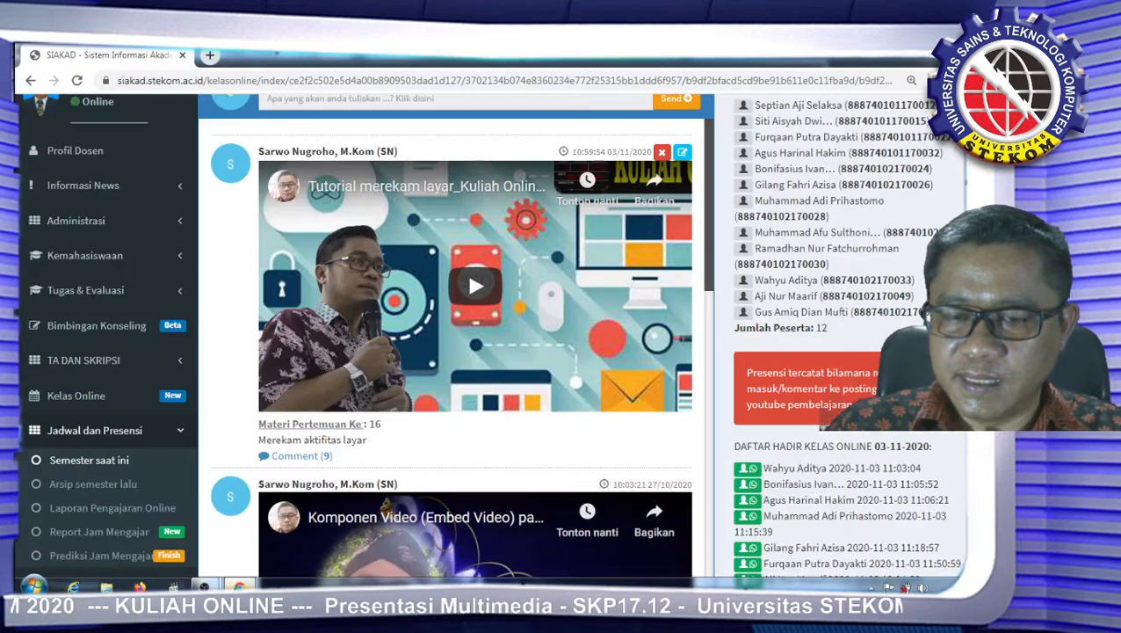
click(210, 56)
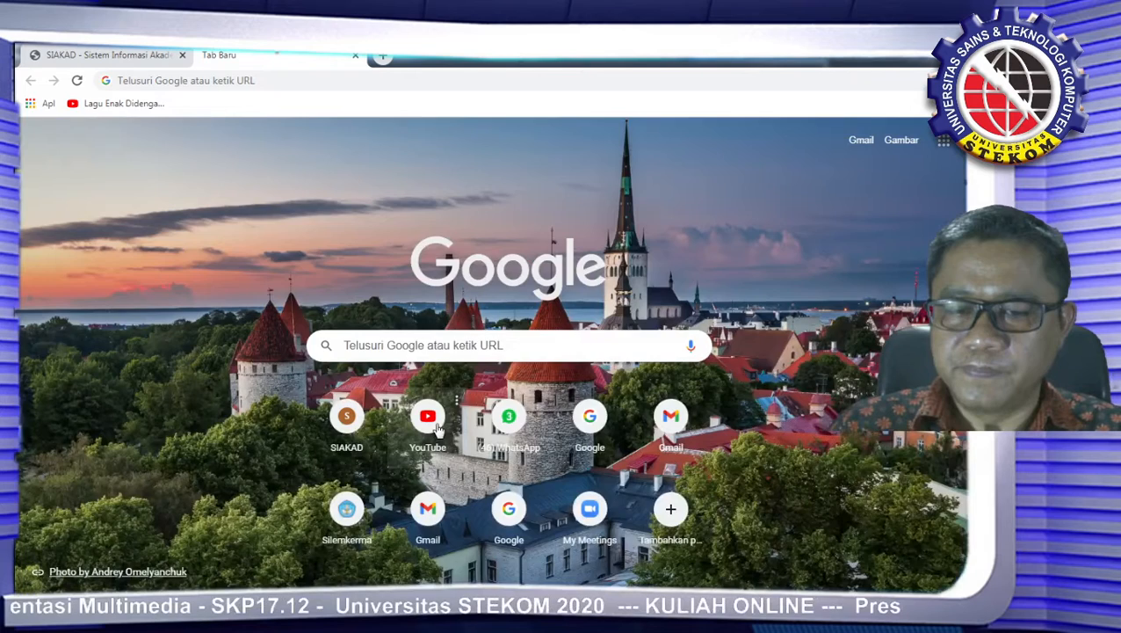
click(428, 421)
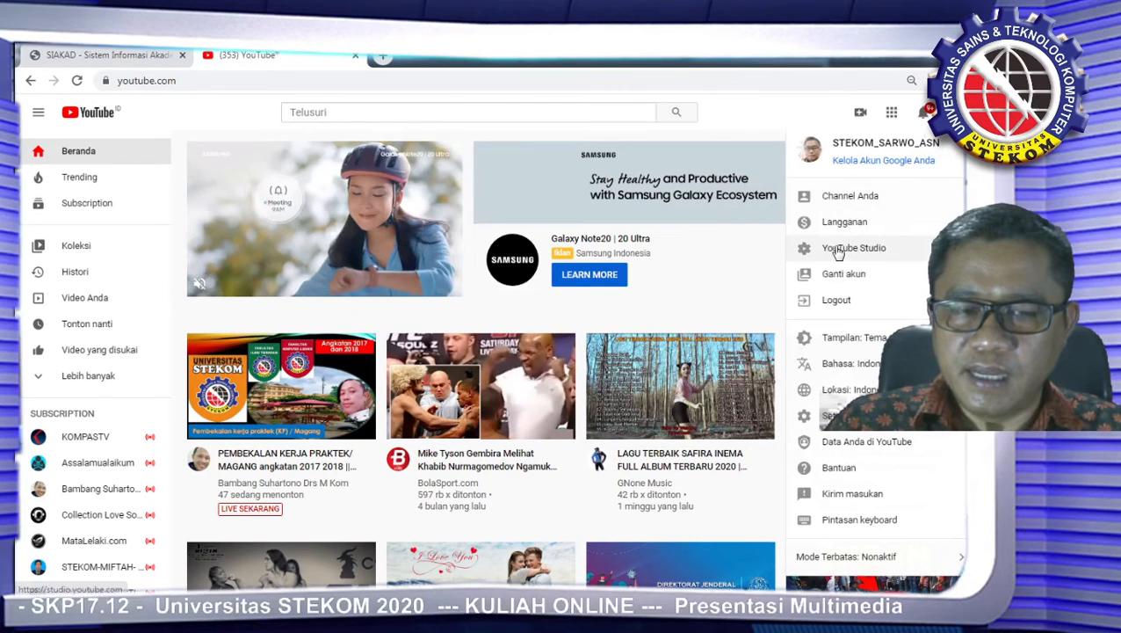
click(837, 249)
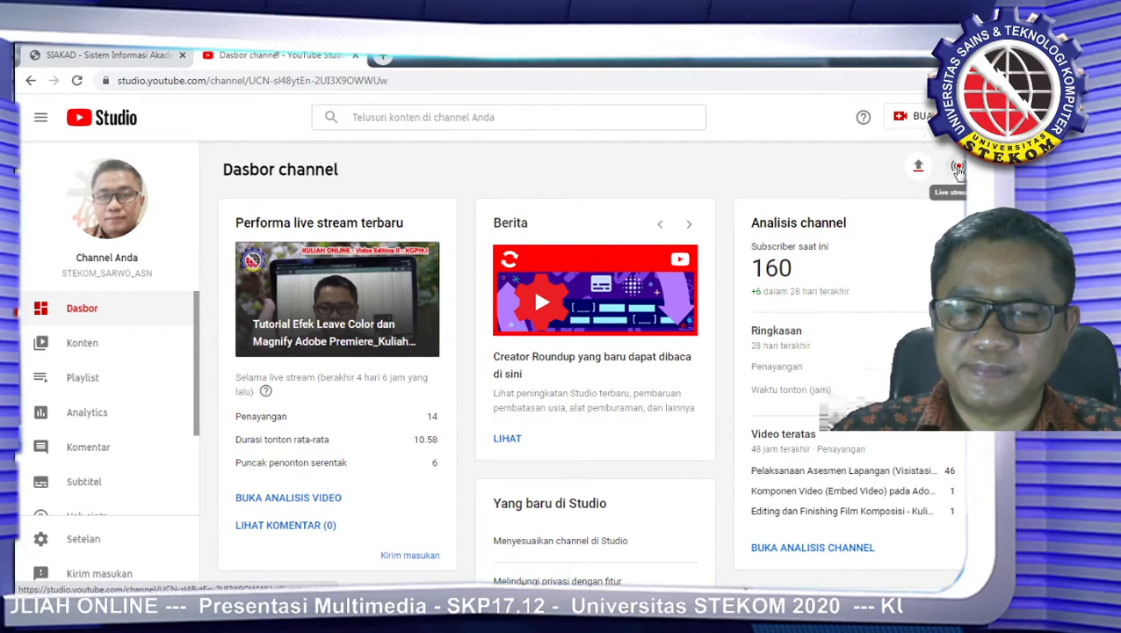
click(958, 170)
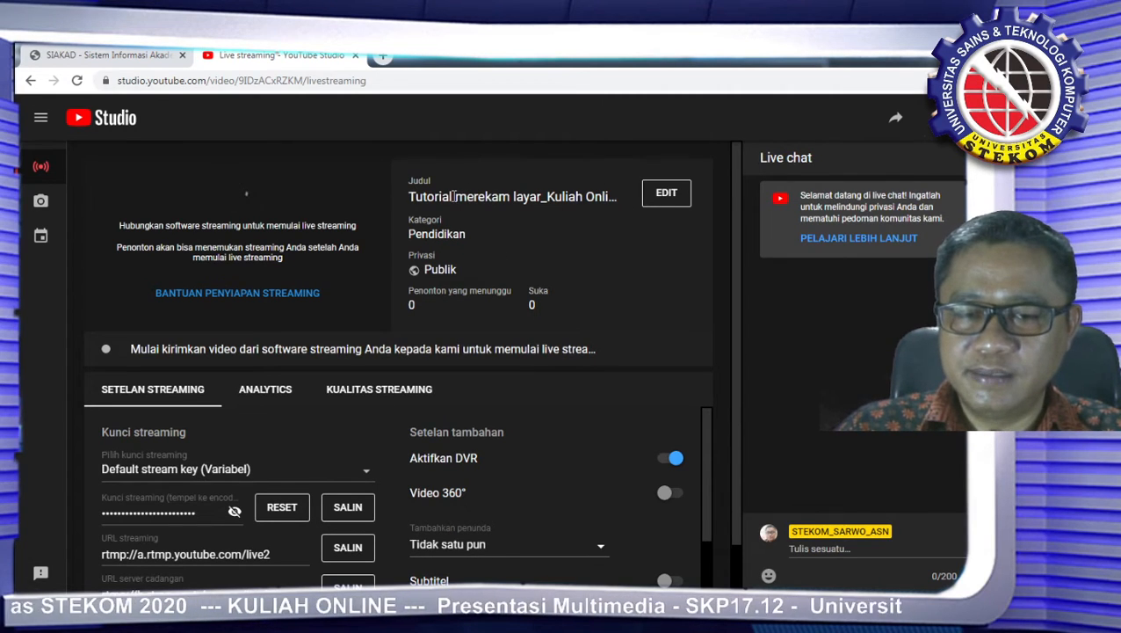
Step: Edit the live stream's settings, replacing "Tutorial merekam layar" in the title with "JUDUL STREAMING"
click(665, 200)
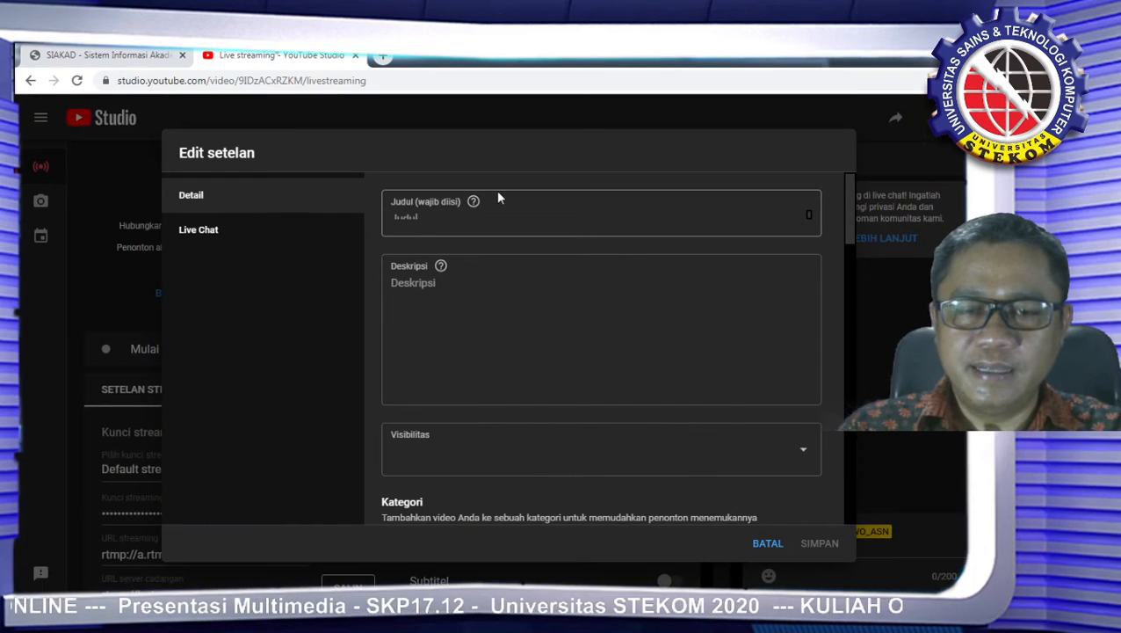
drag(392, 218, 522, 218)
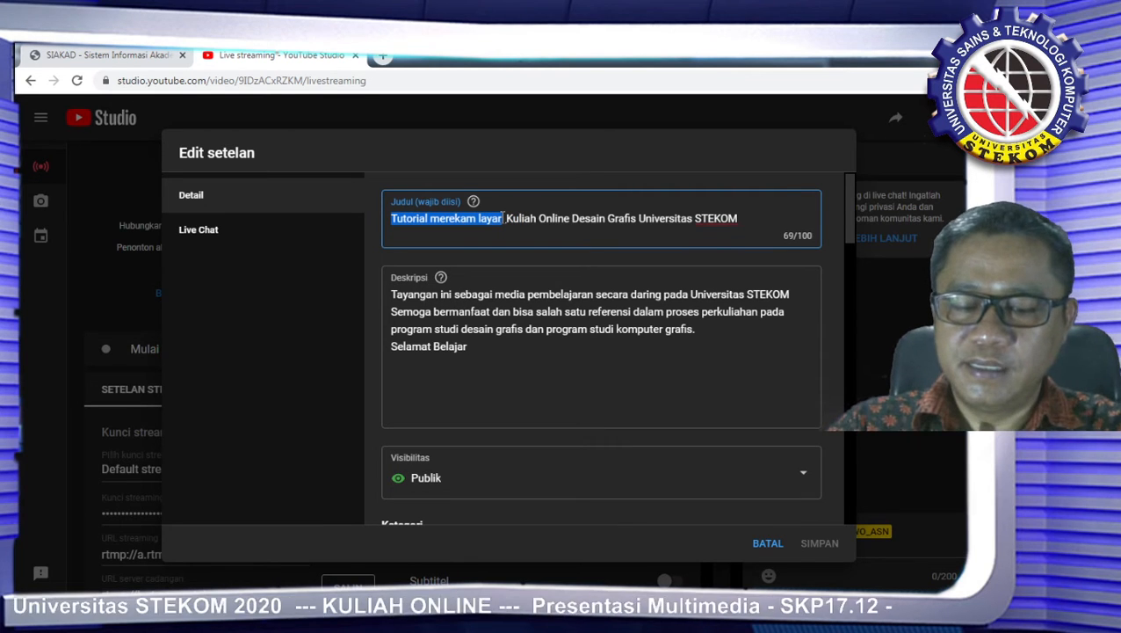
text(J)
text(UDUL STREA)
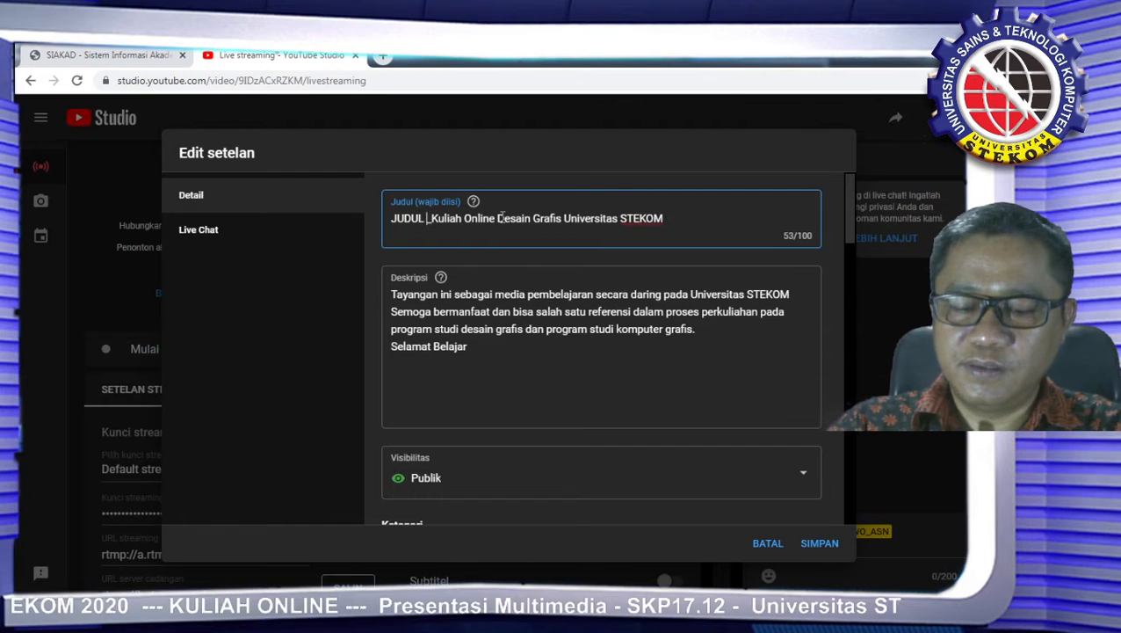
text(MMING_)
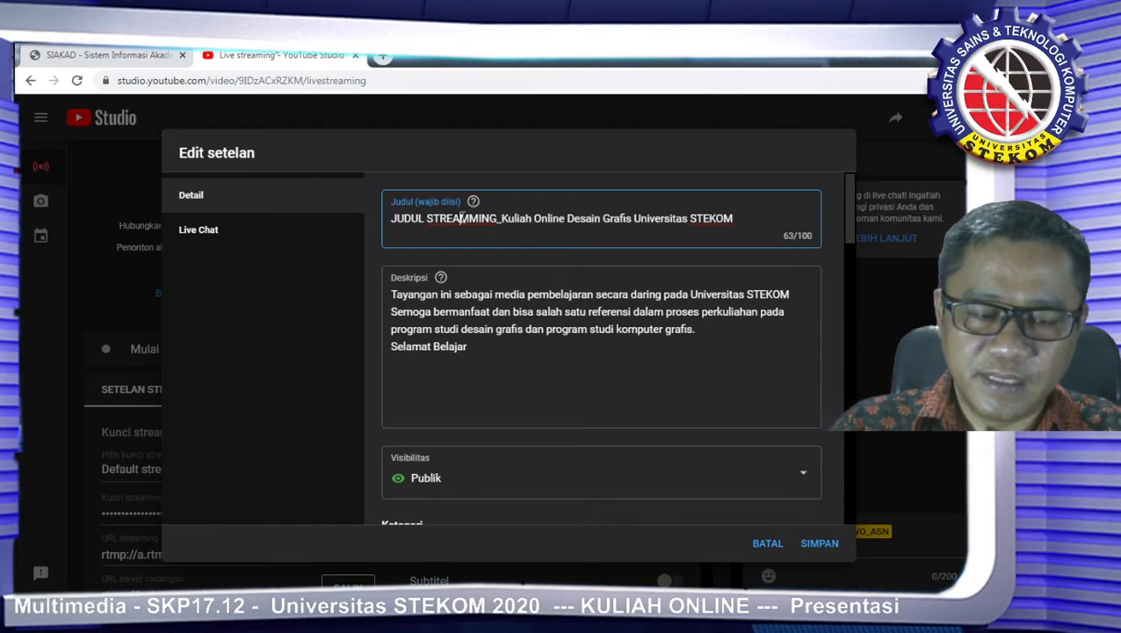
key(Delete)
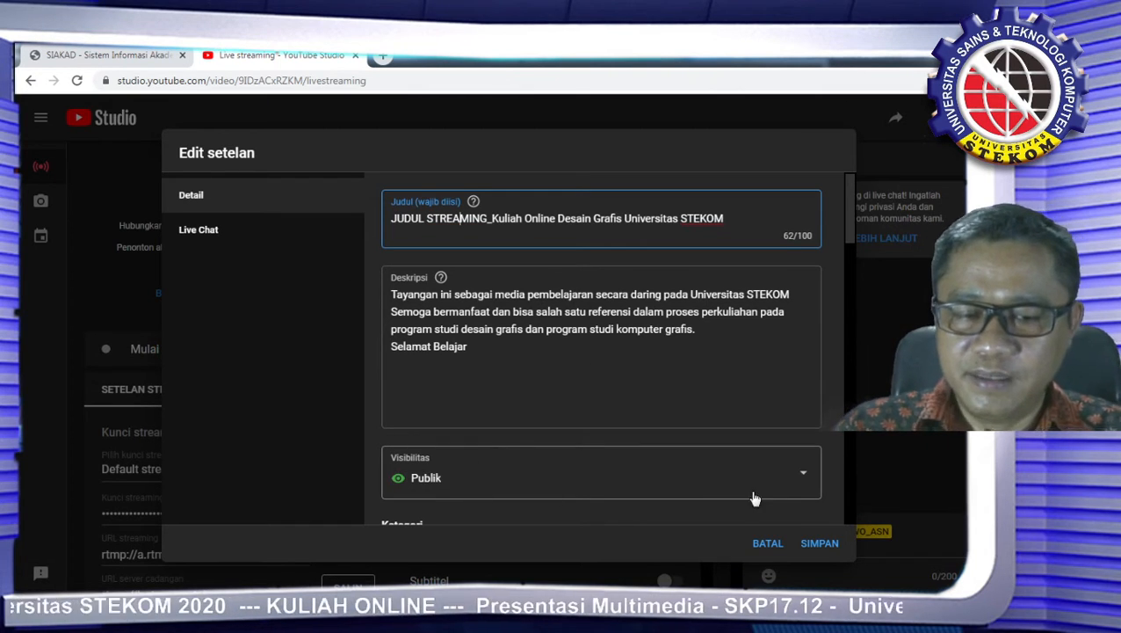
Step: Review the stream's visibility, category, thumbnail and playlist options, and discard the edited settings
click(804, 478)
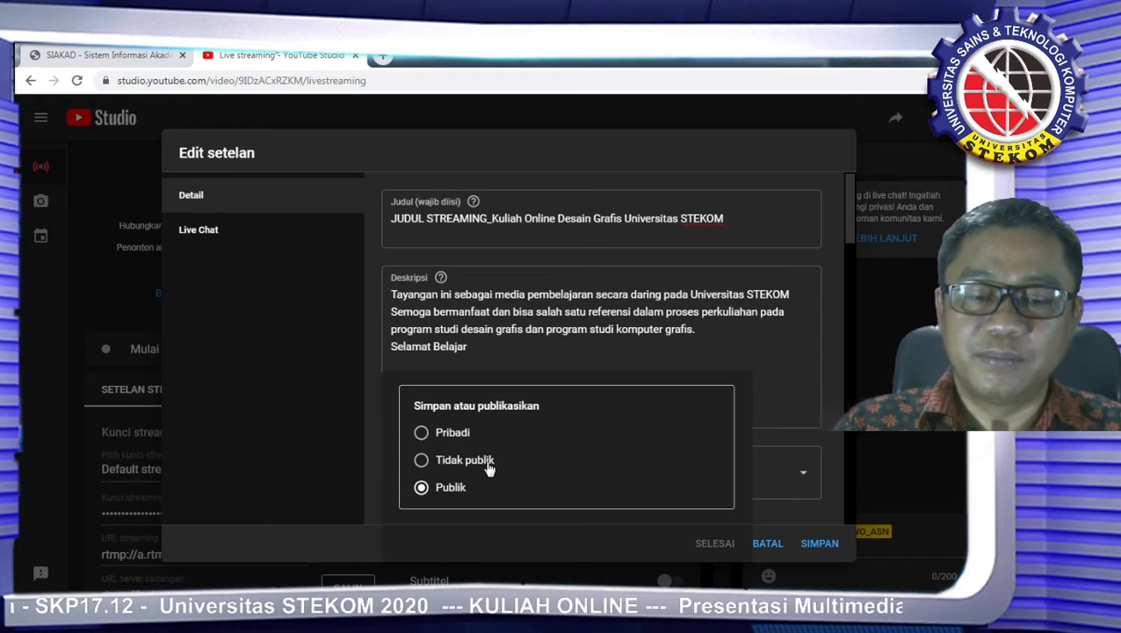
click(794, 397)
scroll(847, 393, down, 3)
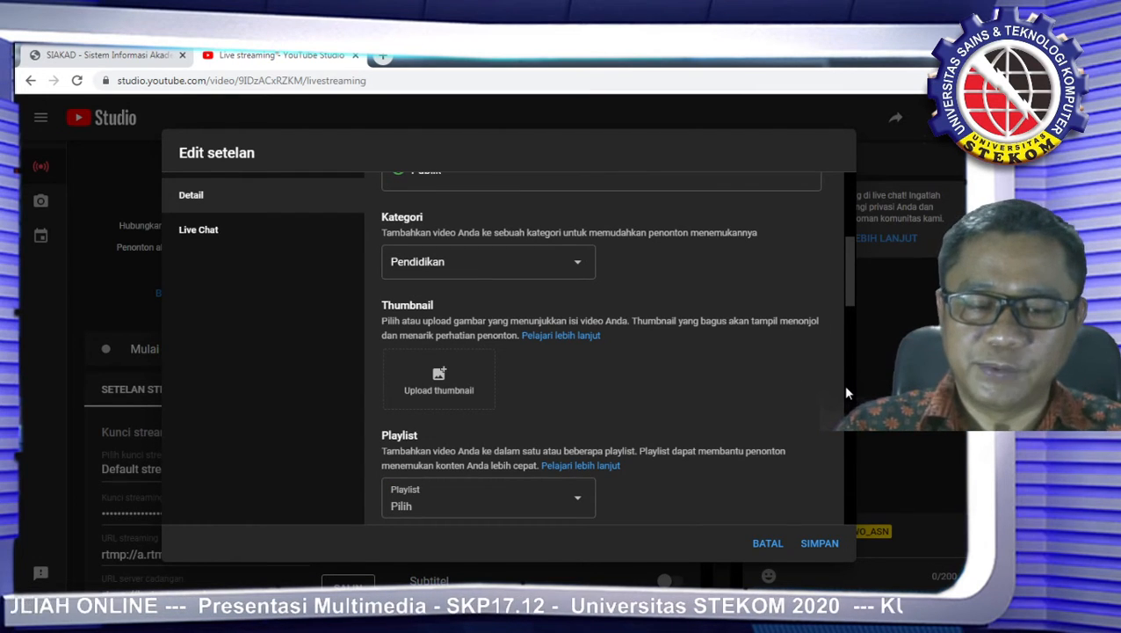
click(762, 547)
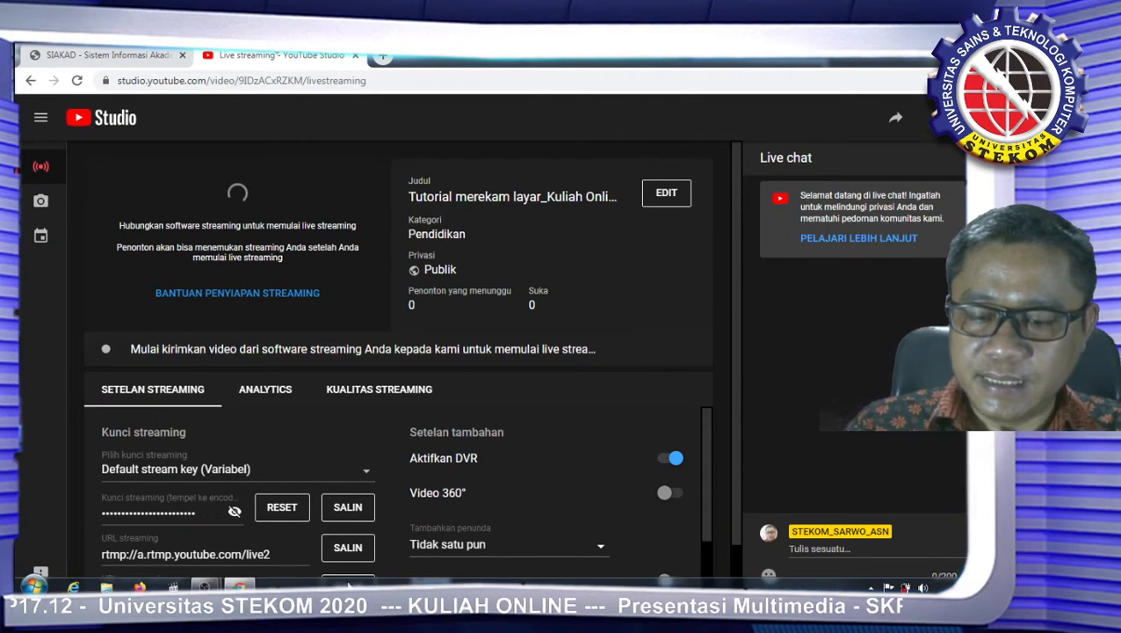
Step: Switch to the OBS window showing the stream settings and point out its stream key field
mouse_move(213, 583)
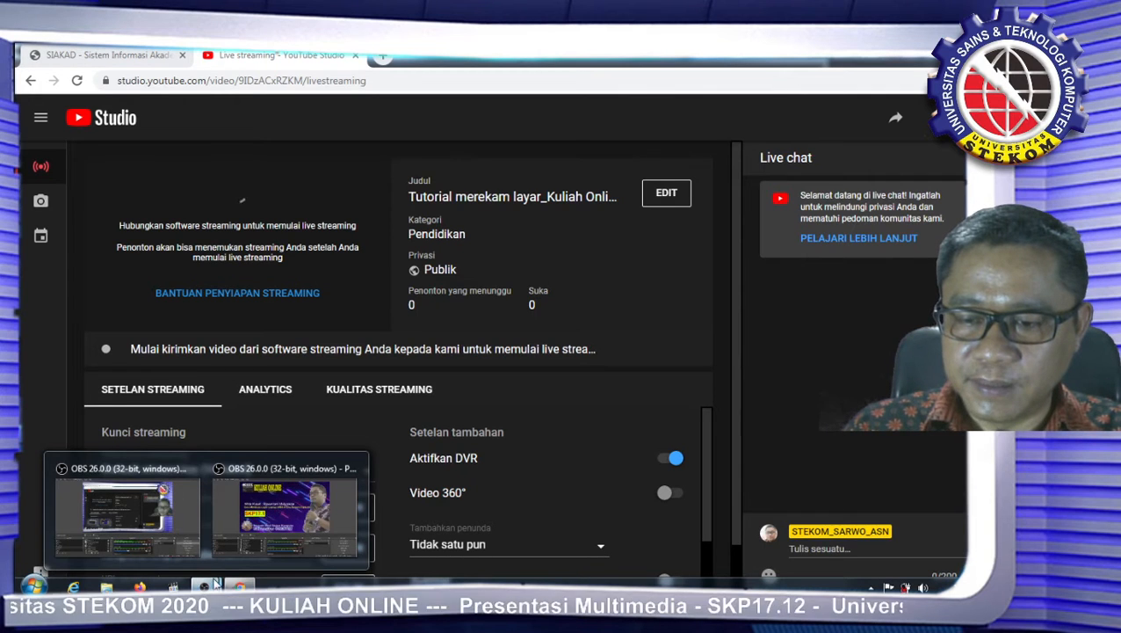
click(129, 510)
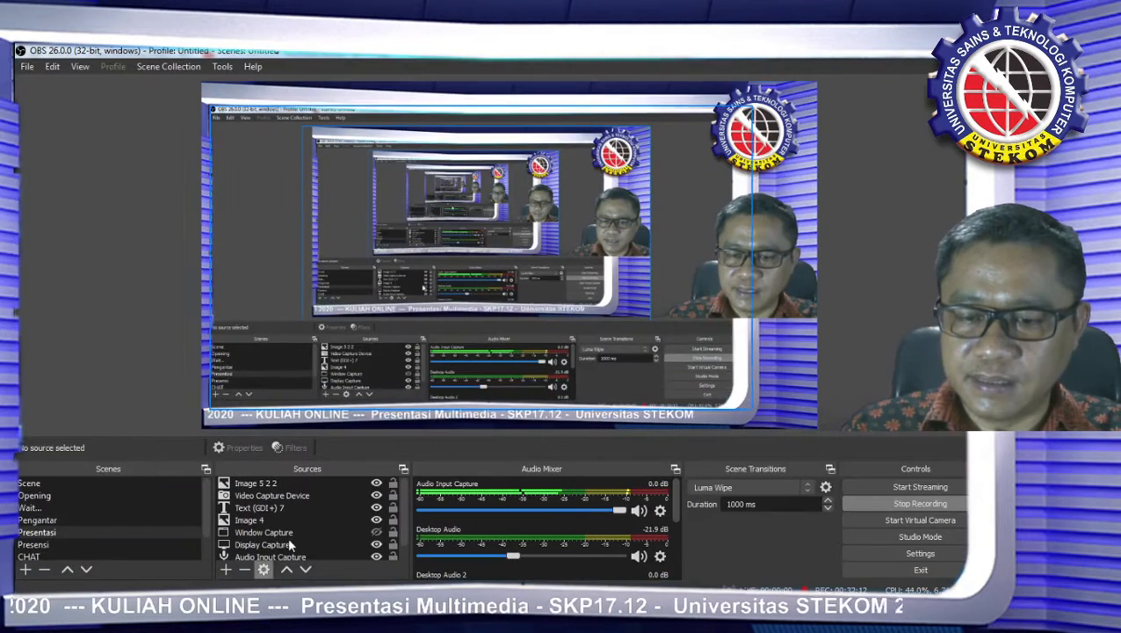
mouse_move(205, 585)
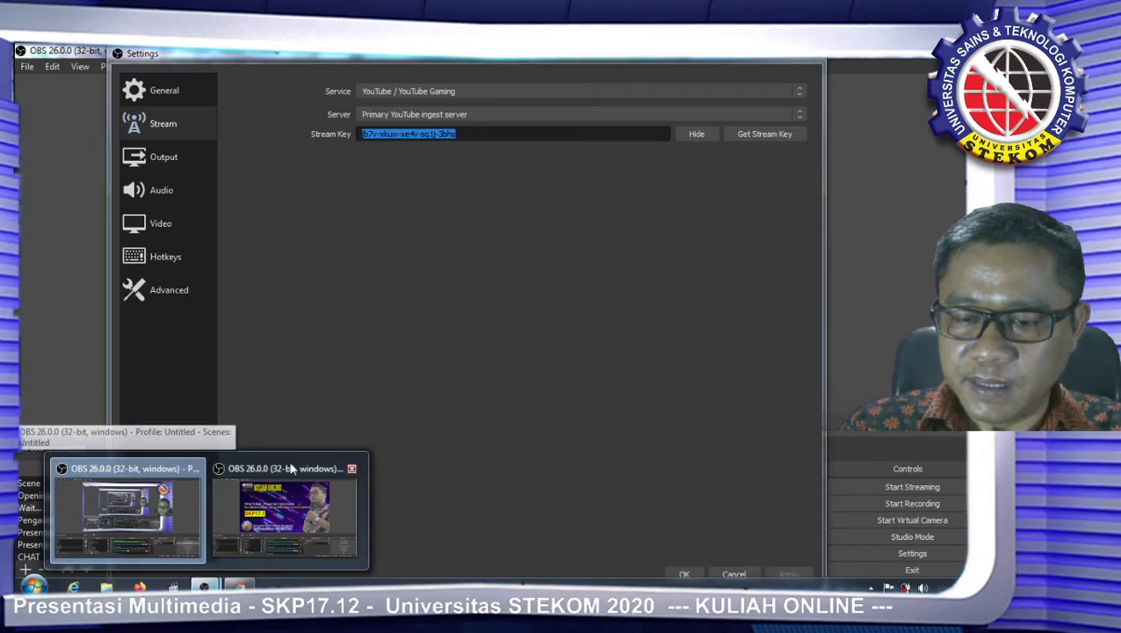
click(293, 468)
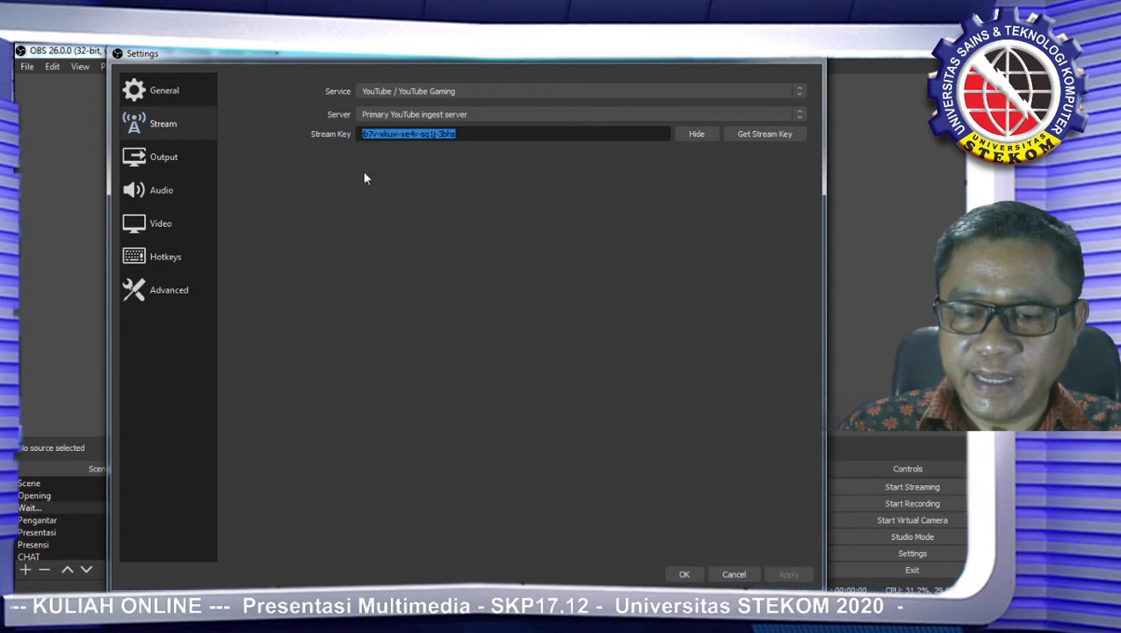
Step: Switch to YouTube Studio, reveal the default stream key, and copy it to the clipboard
click(238, 586)
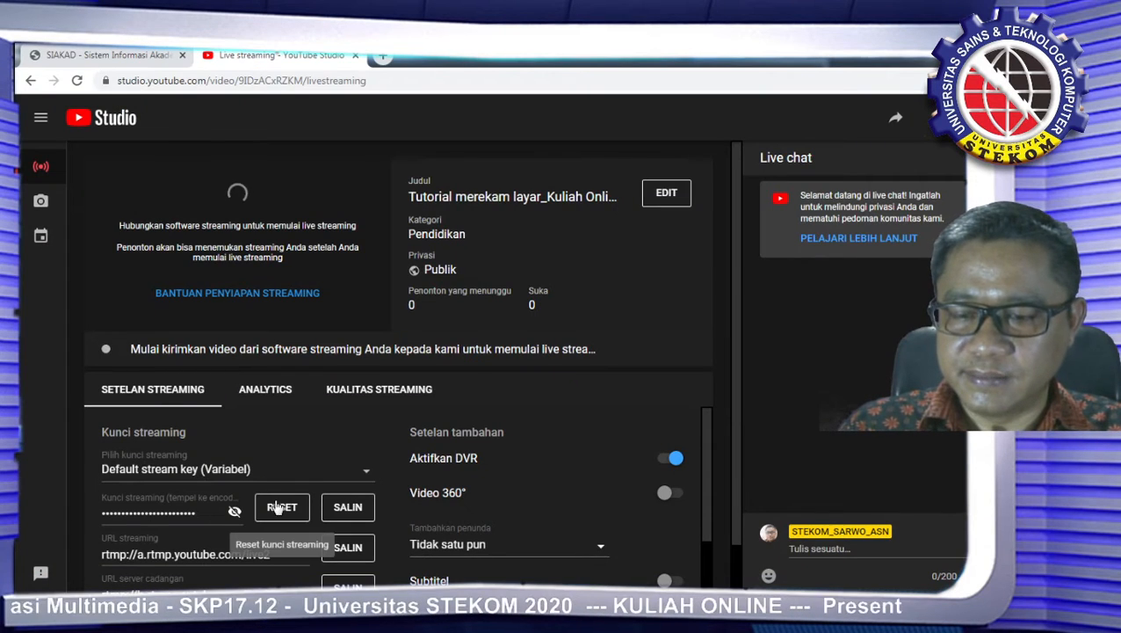
click(235, 512)
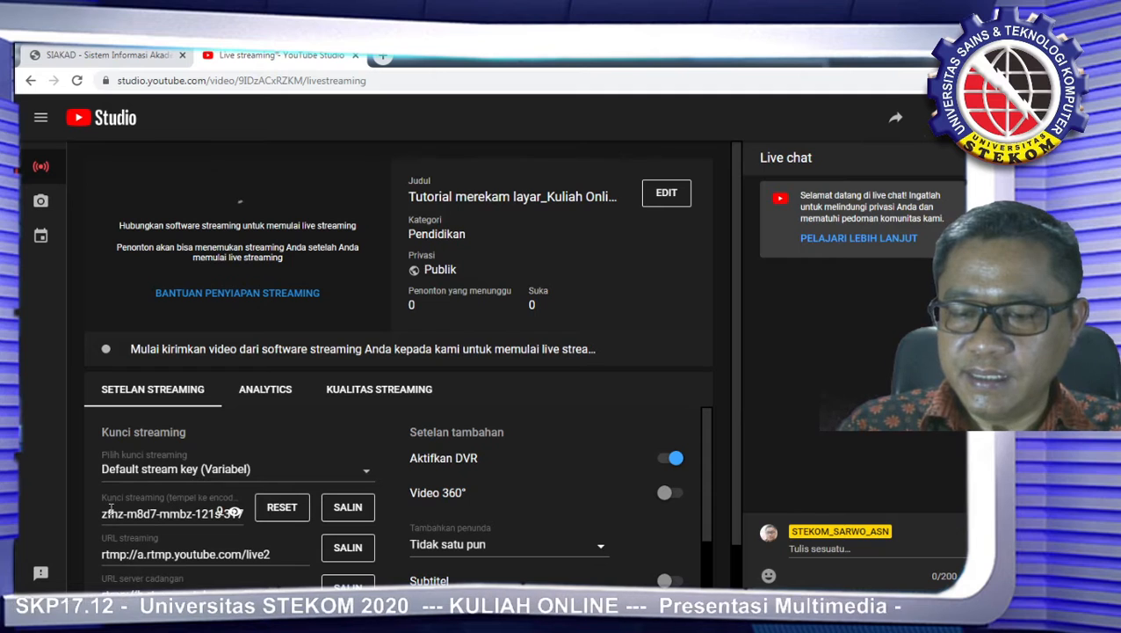
click(344, 510)
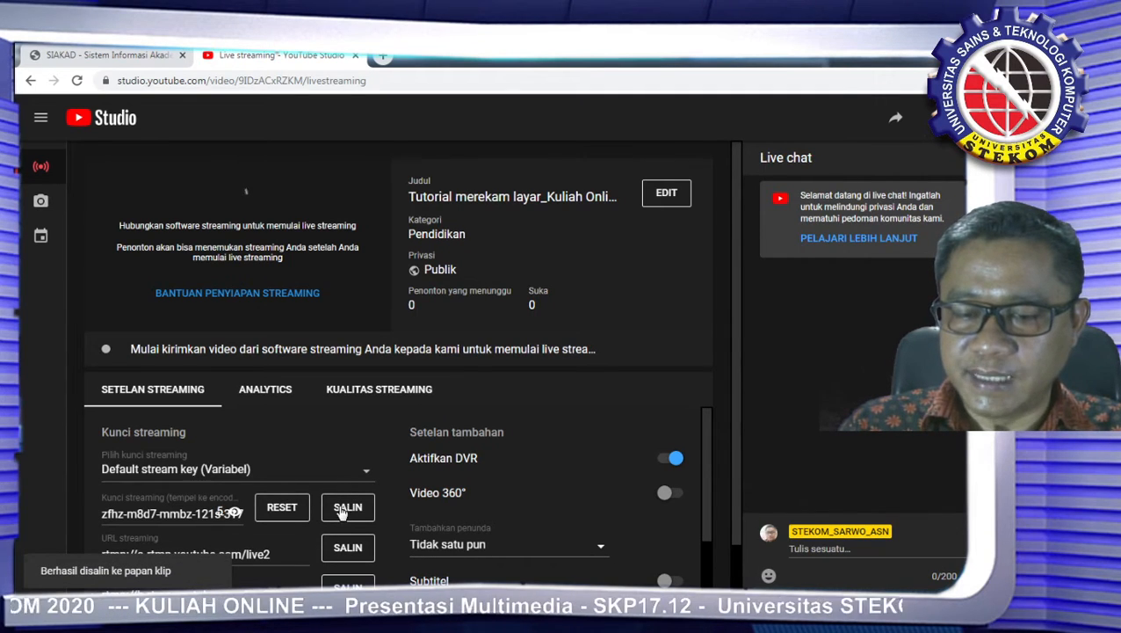
Step: Return to the OBS stream settings and place the cursor at the end of the stream key
mouse_move(203, 586)
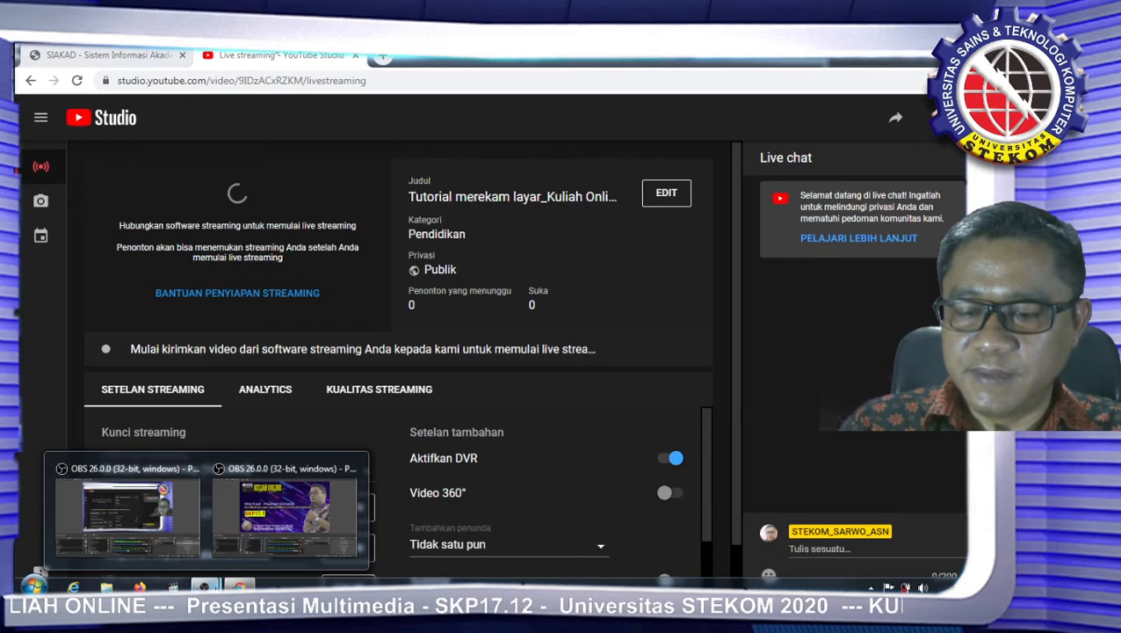
click(283, 469)
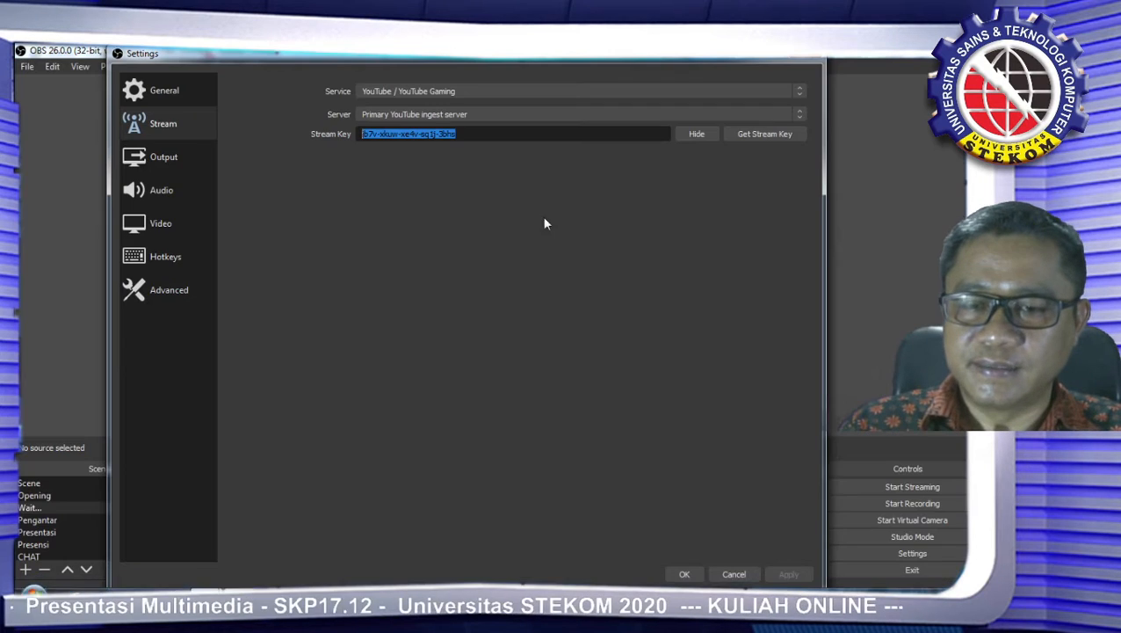
click(463, 134)
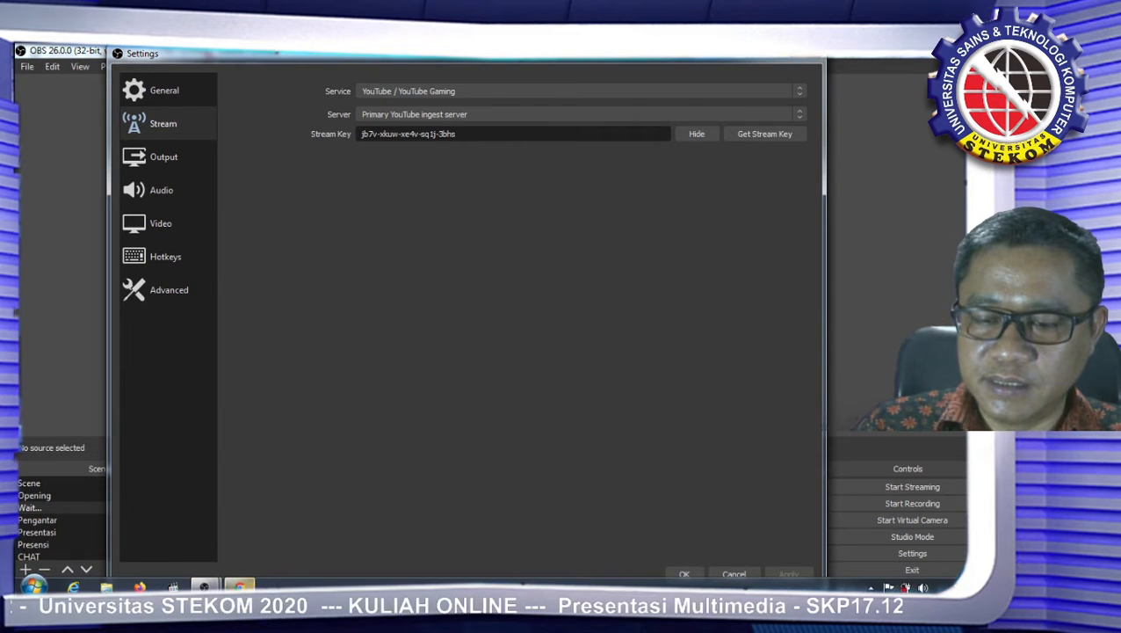
Step: Show and copy the stream key in YouTube Studio once more, and return to the OBS stream settings
click(240, 586)
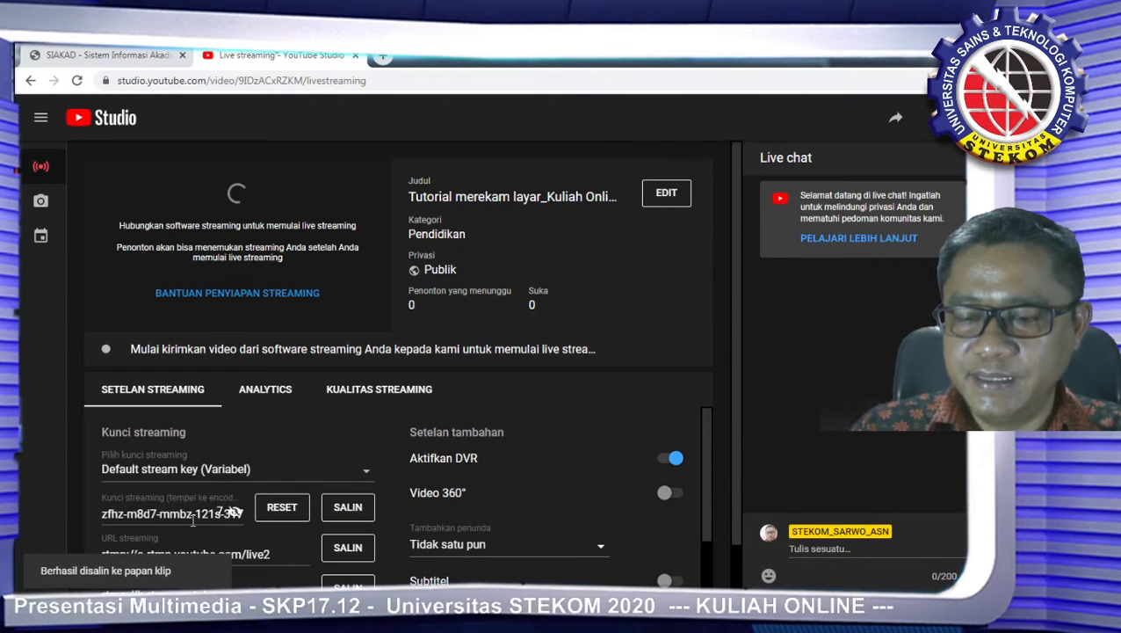
mouse_move(204, 586)
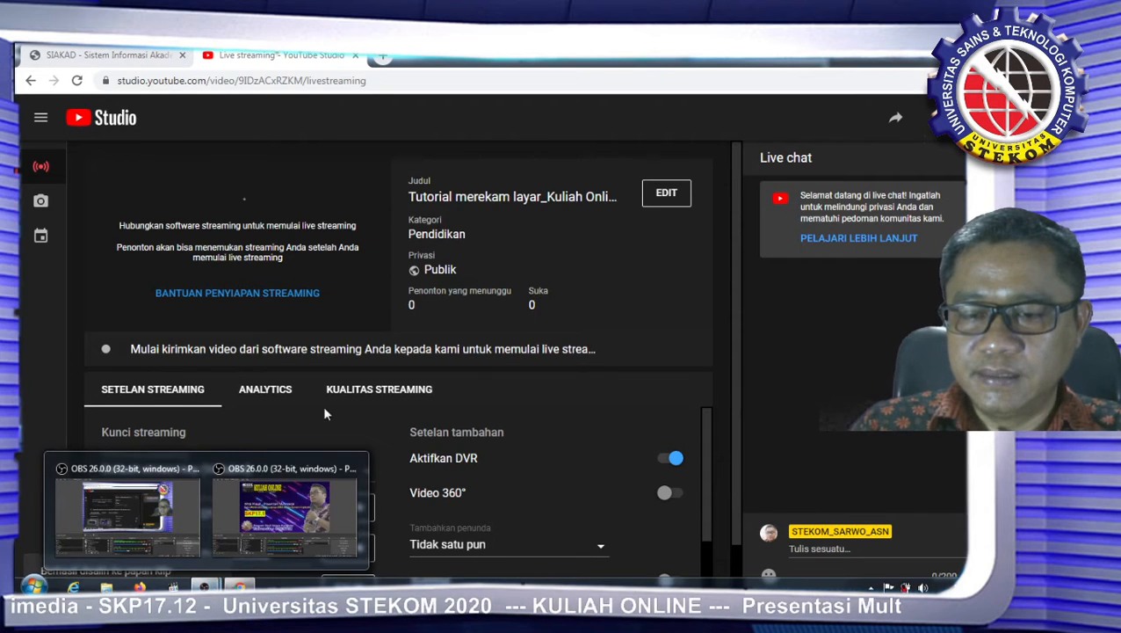
click(212, 507)
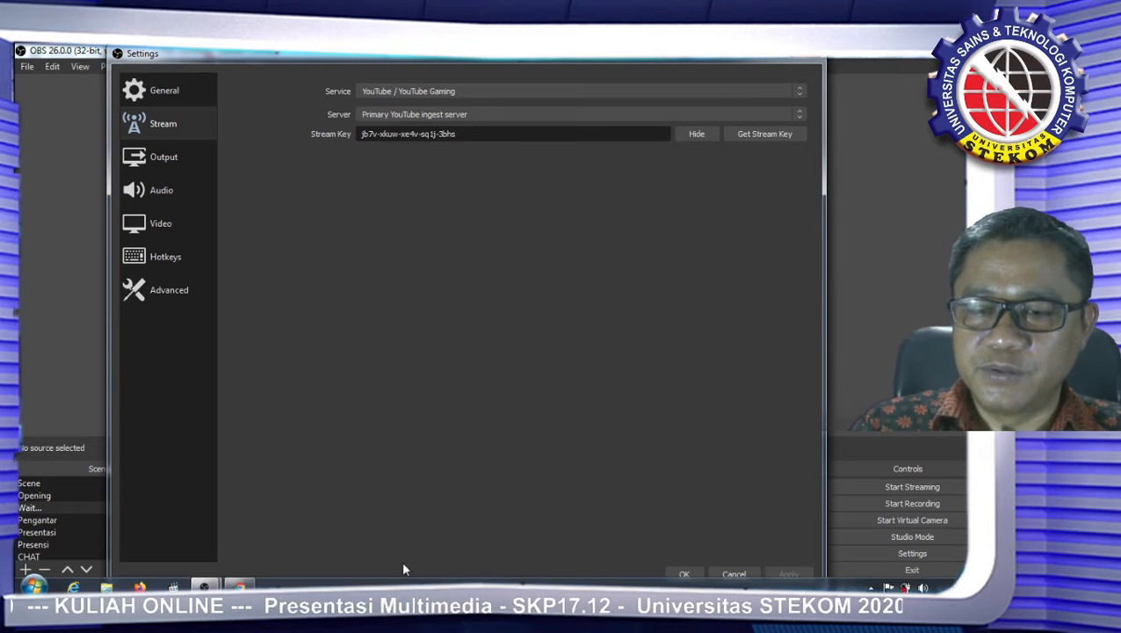
Step: Accept the OBS settings and switch through the Opening scene to the empty scene named Scene
click(684, 575)
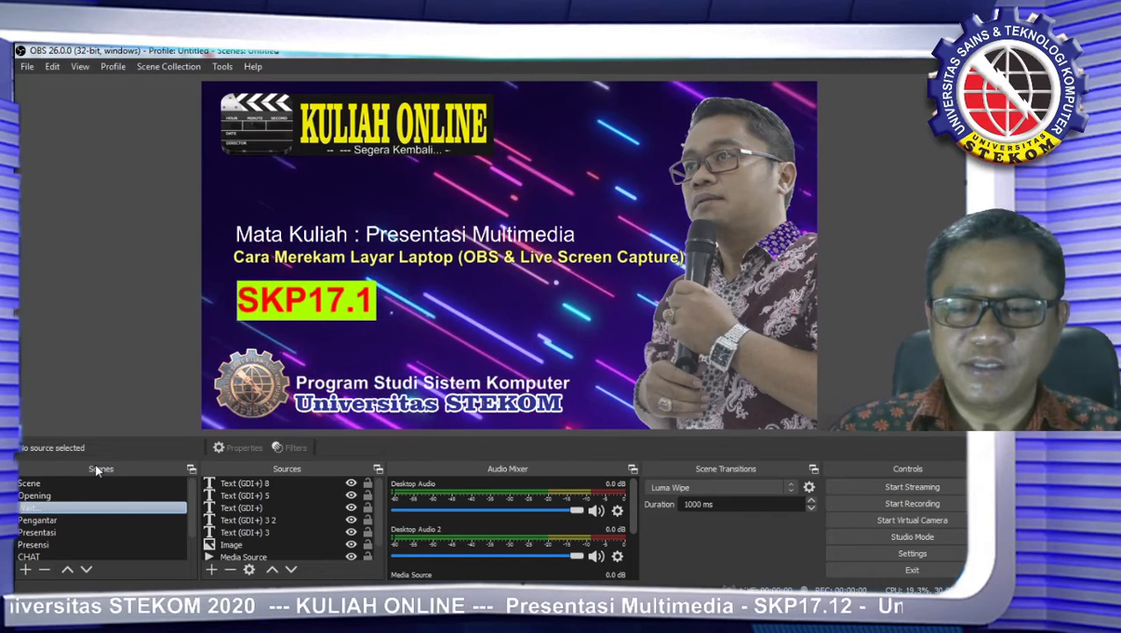
click(48, 497)
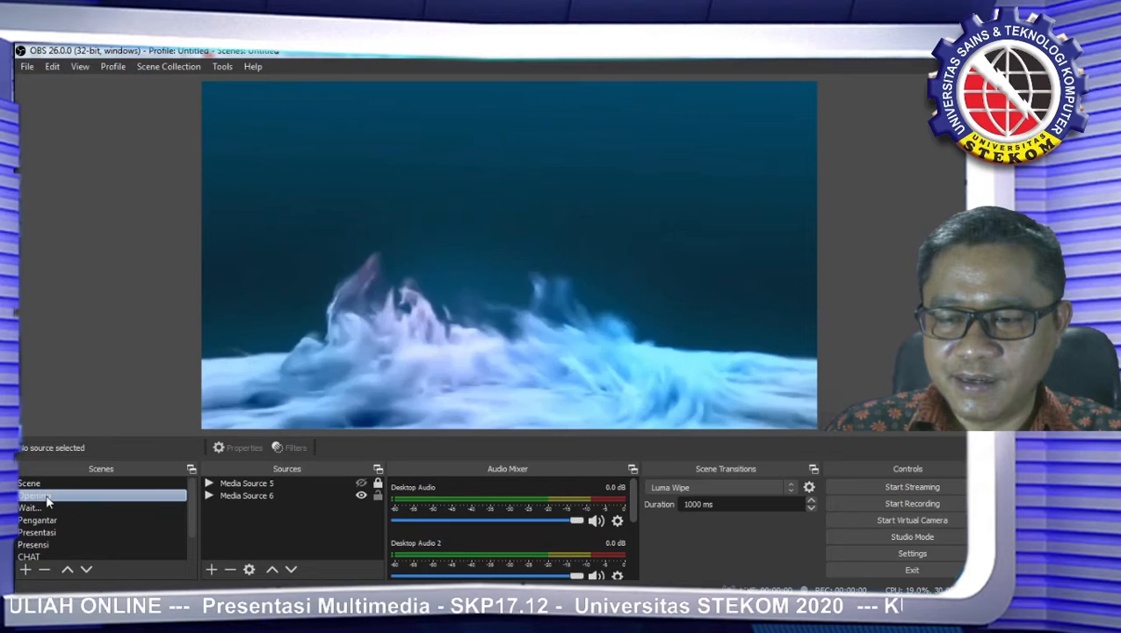
click(45, 484)
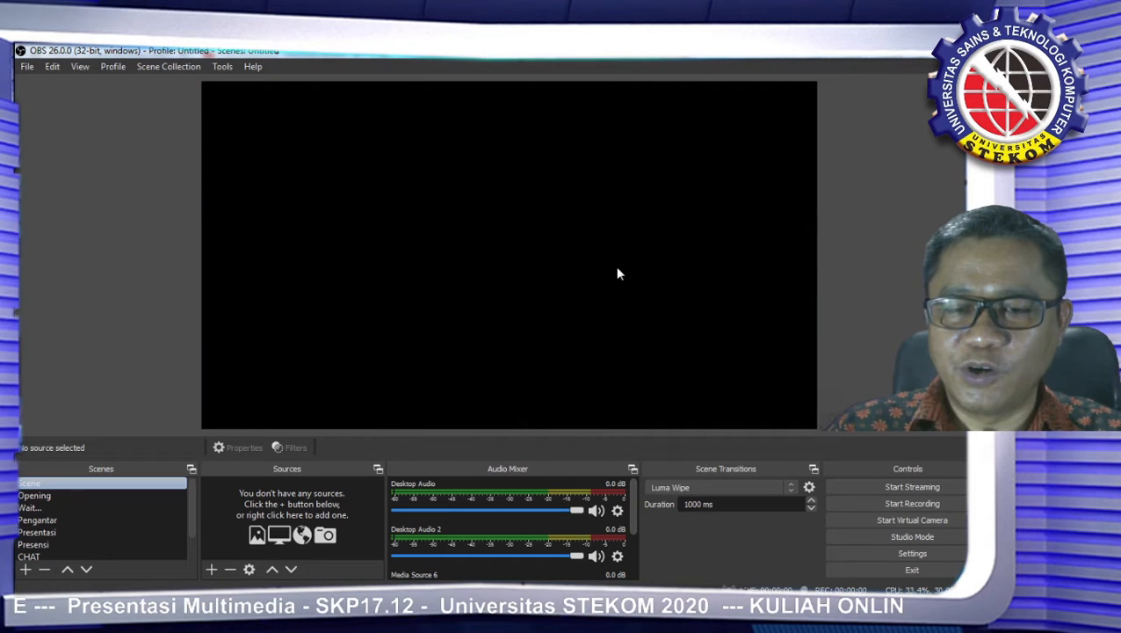
Step: Preview the Opening, Presentasi and Presensi scenes in turn, selecting the Opening scene's video, and finish on the Pengantar scene
click(62, 496)
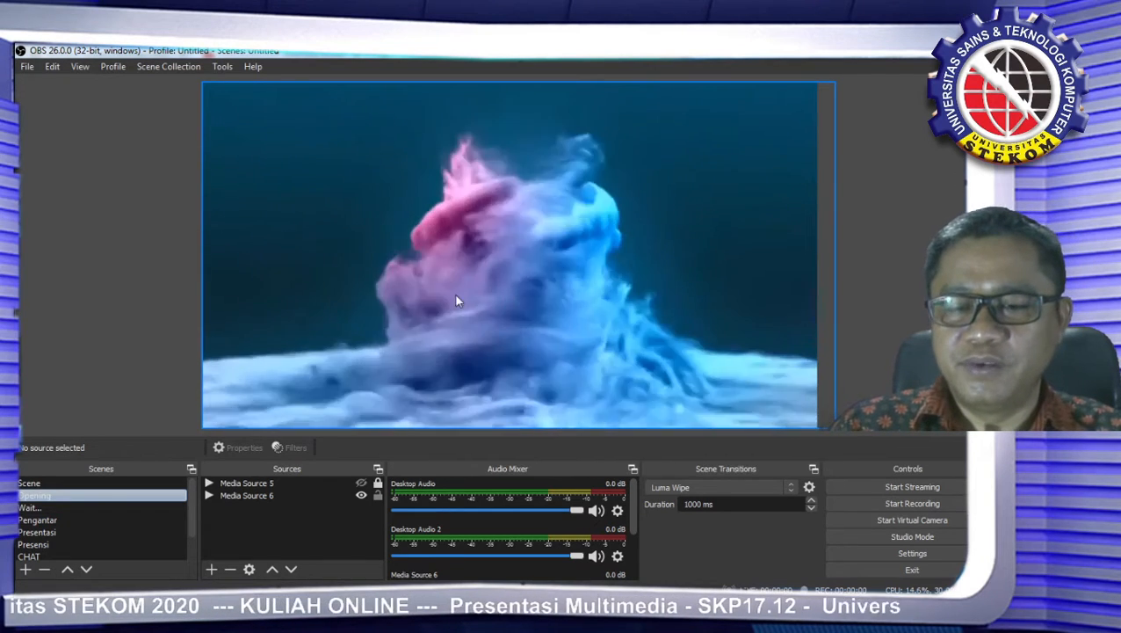
click(573, 296)
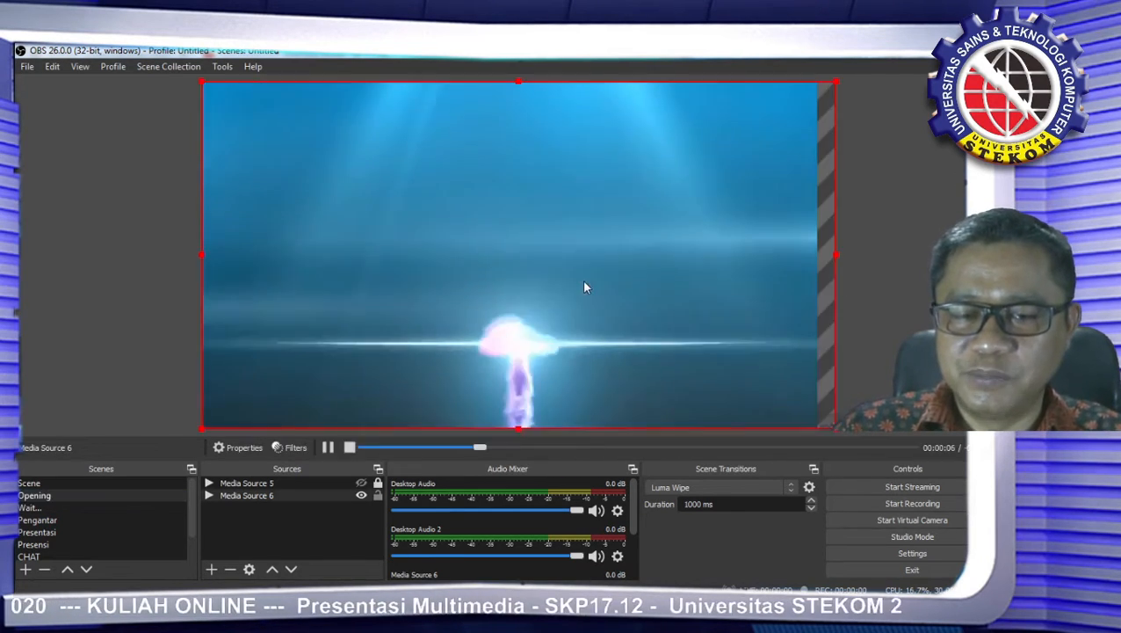
click(35, 533)
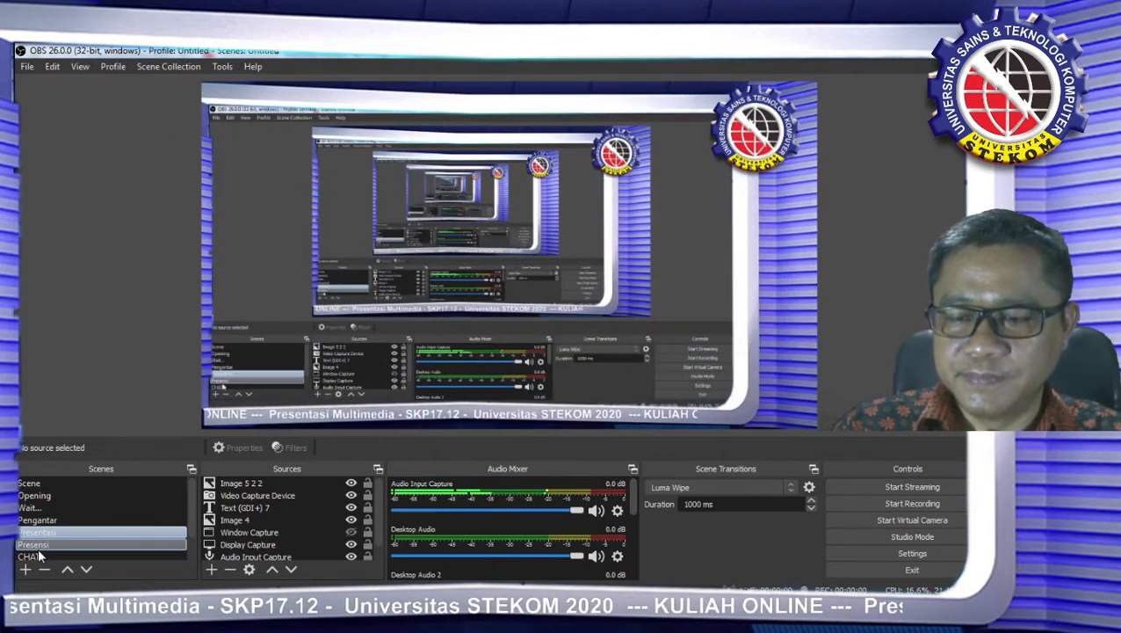
click(38, 546)
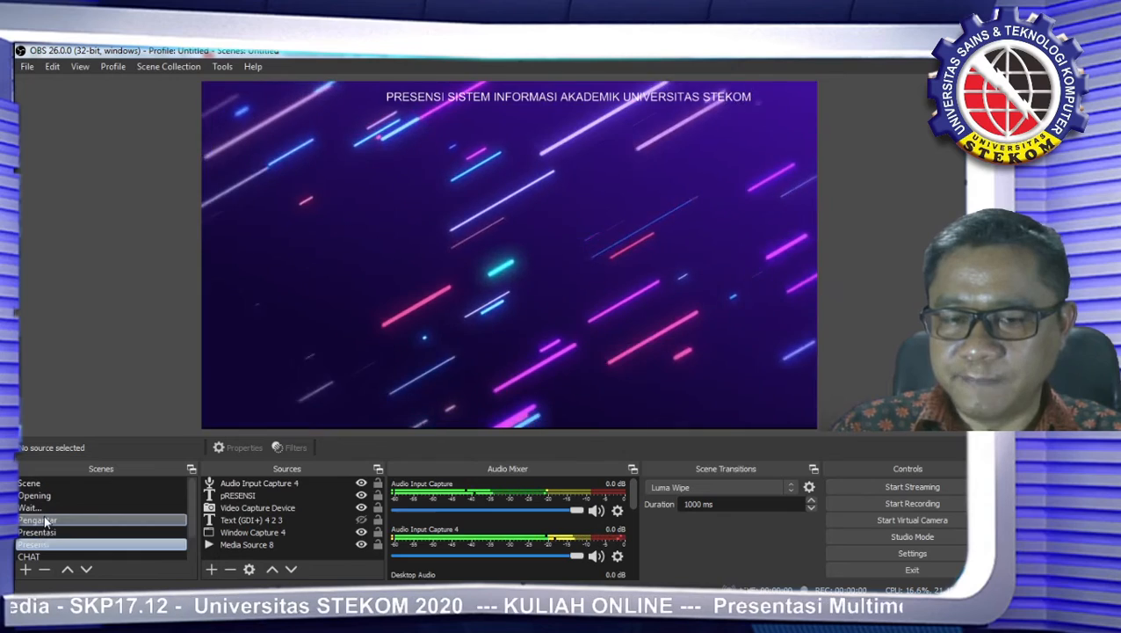
click(40, 532)
click(55, 521)
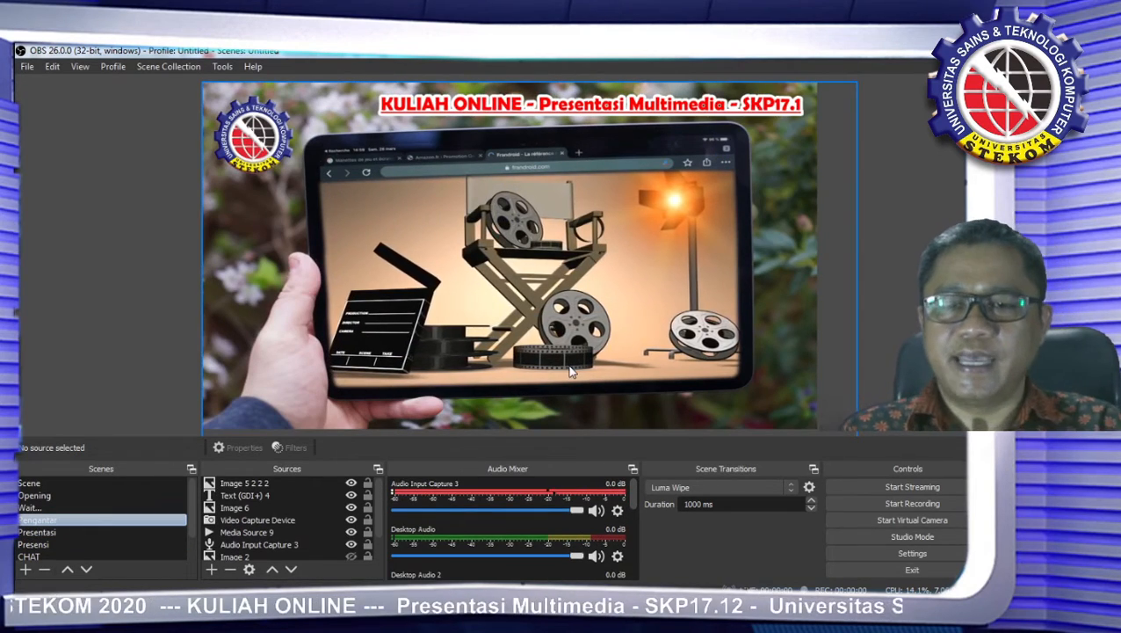
Step: Inspect the Pengantar scene's elements by selecting its title text, its logo and its tablet background image
click(491, 114)
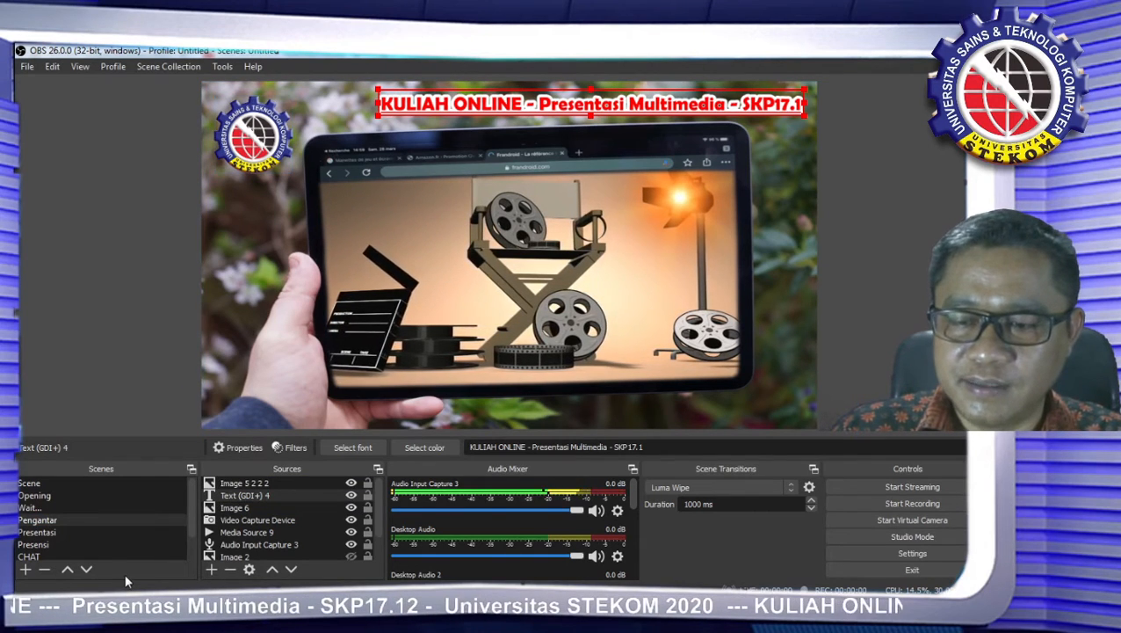
click(260, 151)
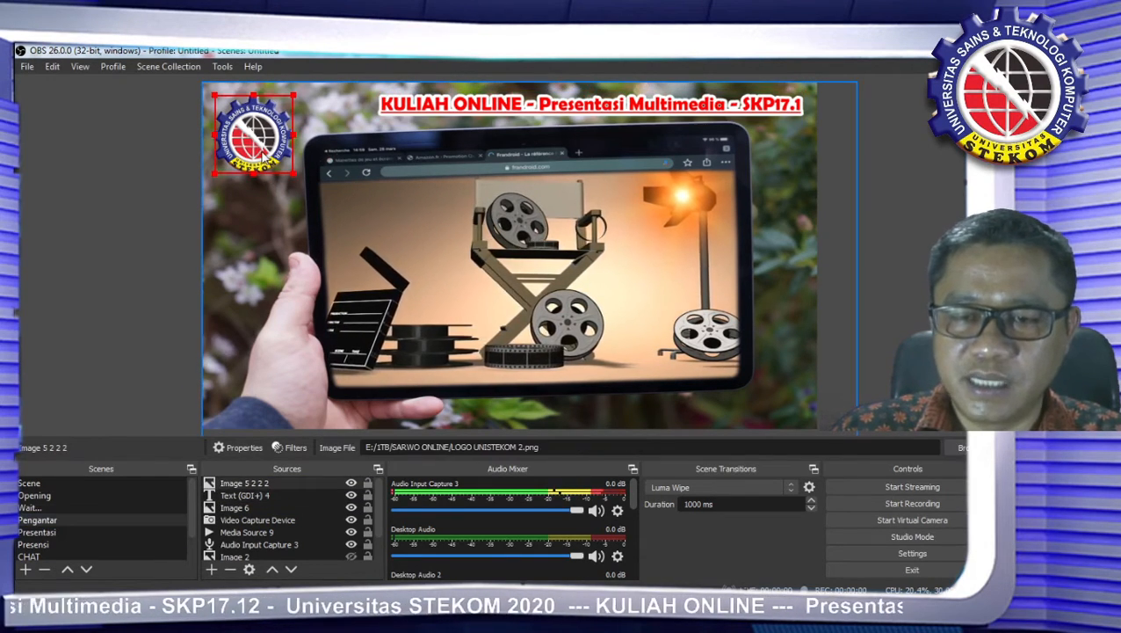
click(458, 115)
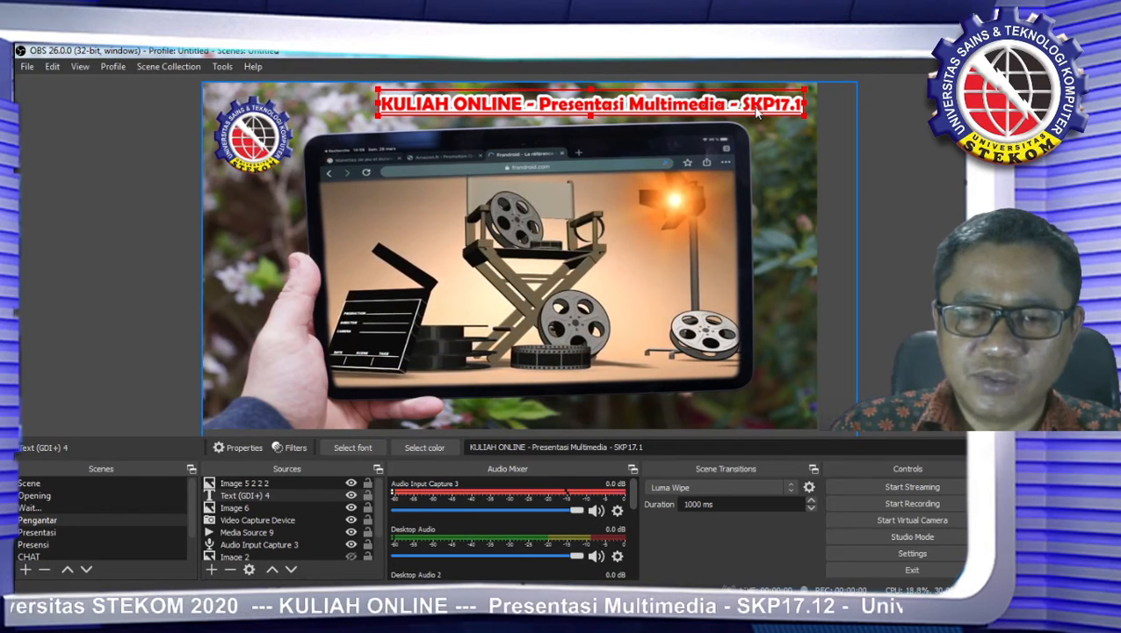
click(585, 225)
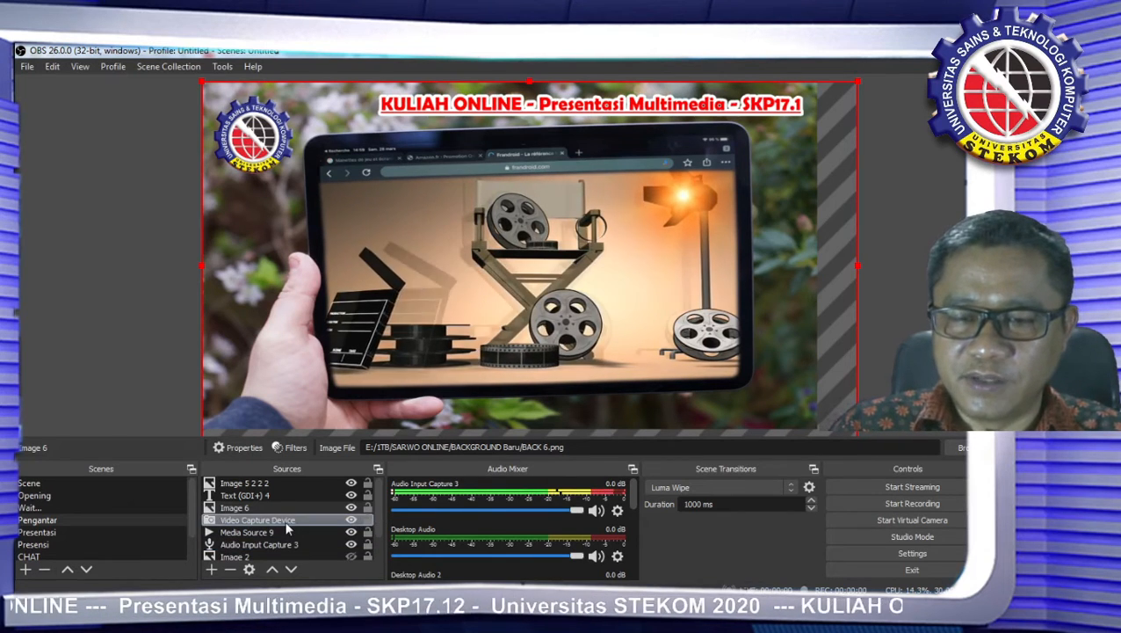
mouse_move(204, 587)
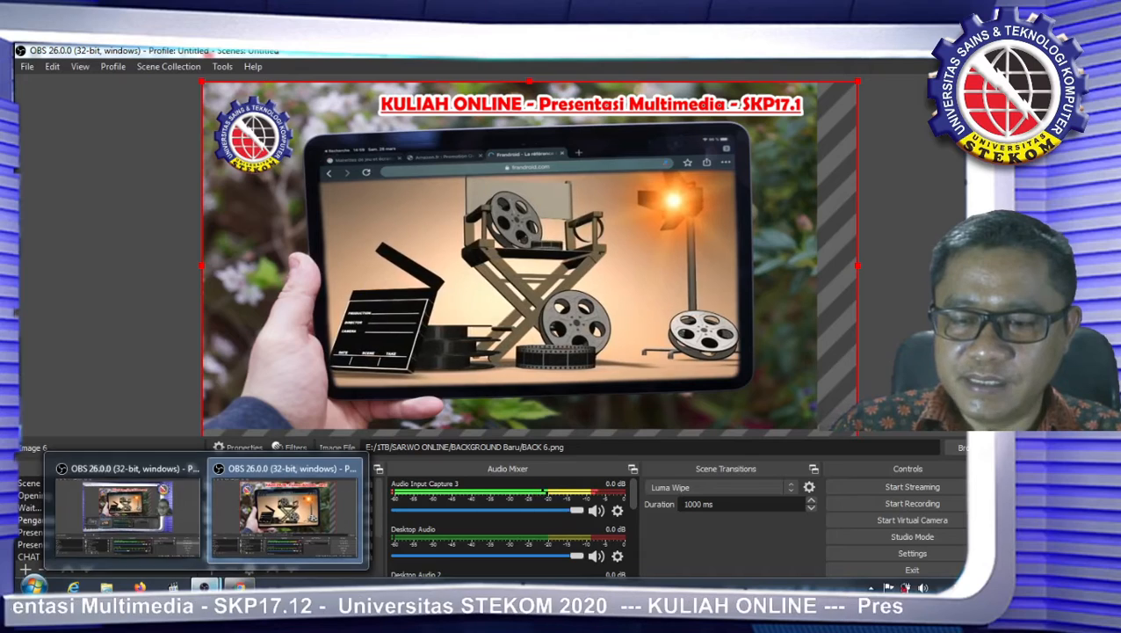
mouse_move(127, 474)
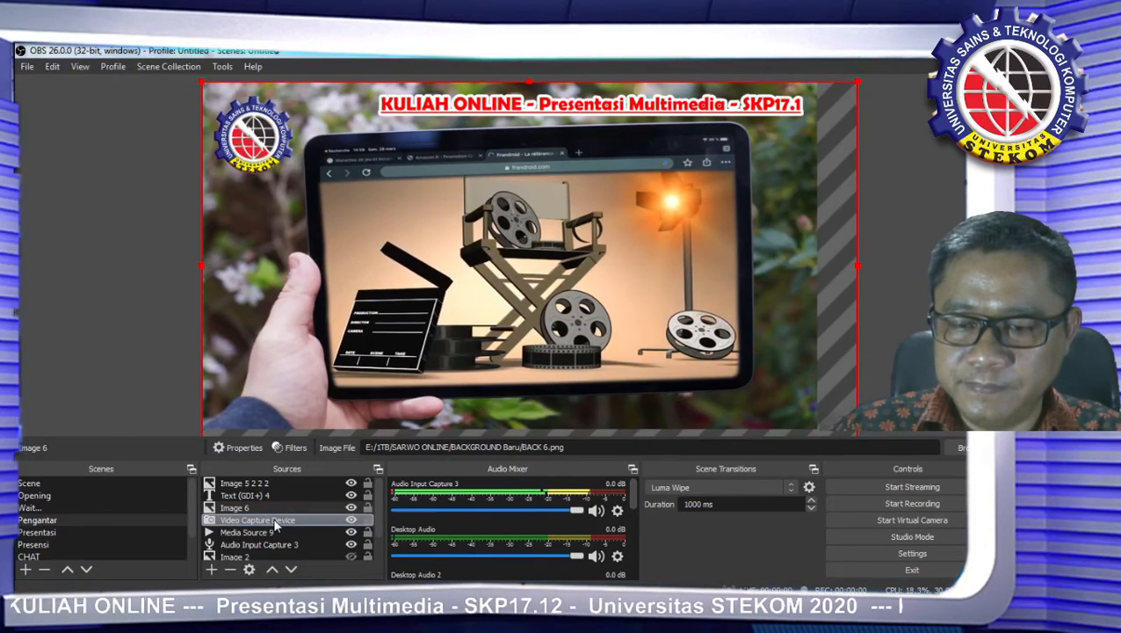
Step: Try the iVCam device in the Video Capture Device properties, set the device back to AV TO USB2.0 and accept
double_click(275, 521)
click(411, 368)
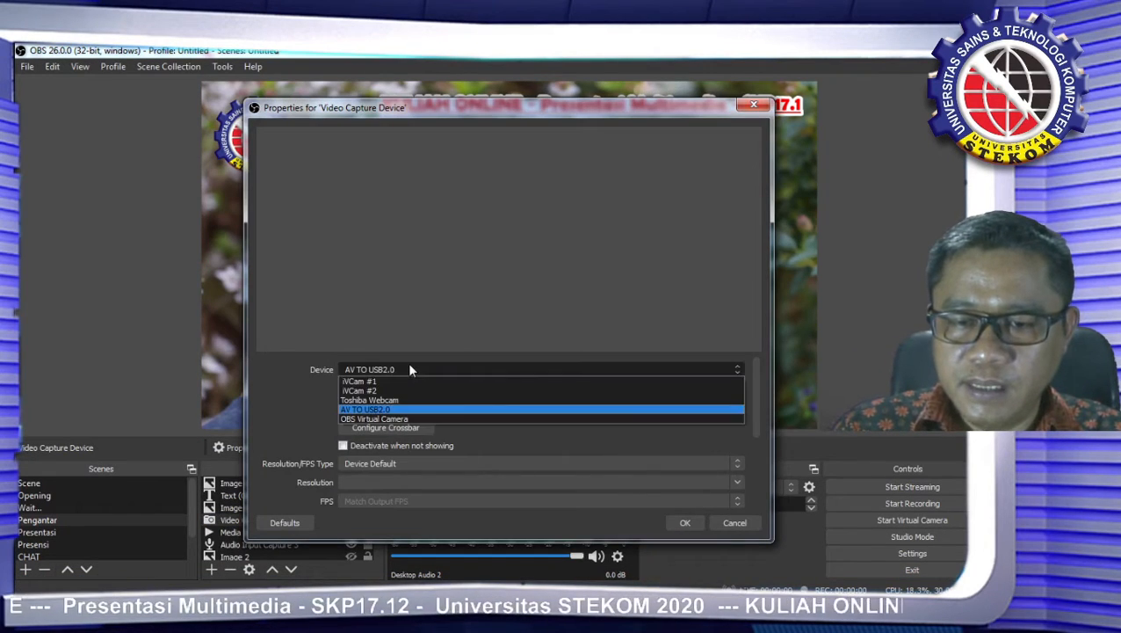
click(397, 386)
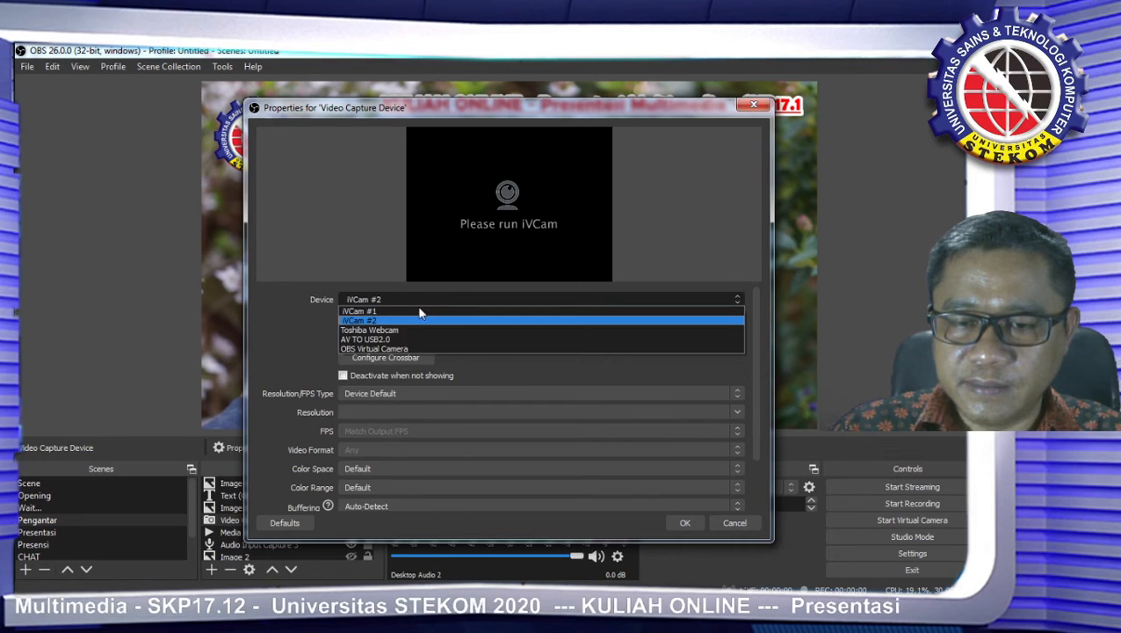
key(Down)
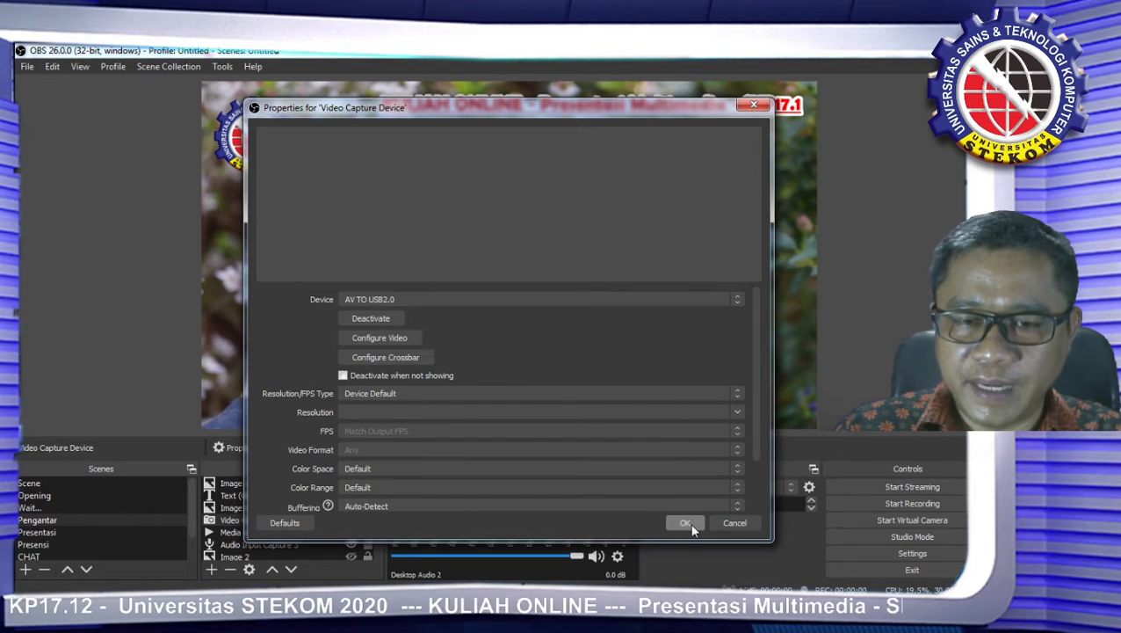
click(687, 524)
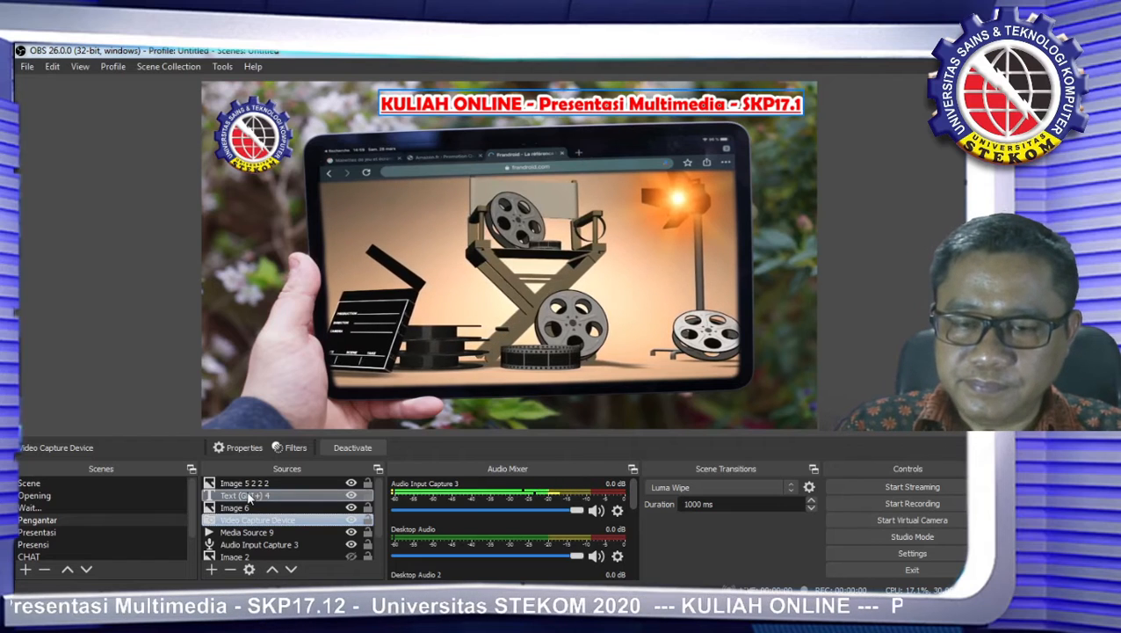
Step: Select the Pengantar title text source, and review the Opening, Wait..., Pengantar and Presensi scenes
click(250, 497)
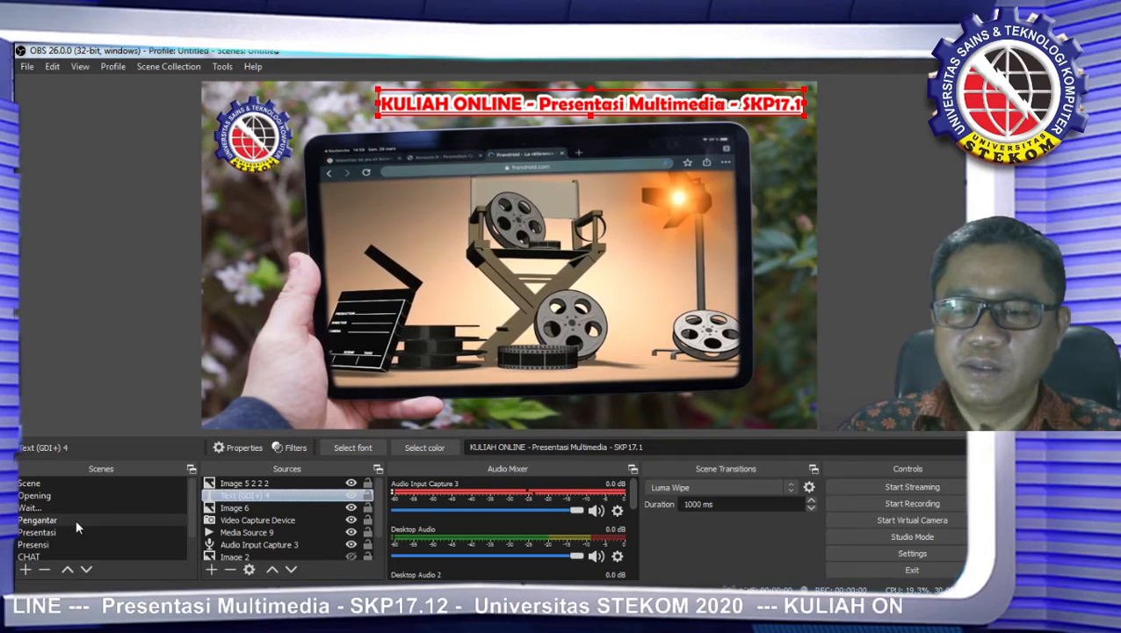
click(56, 496)
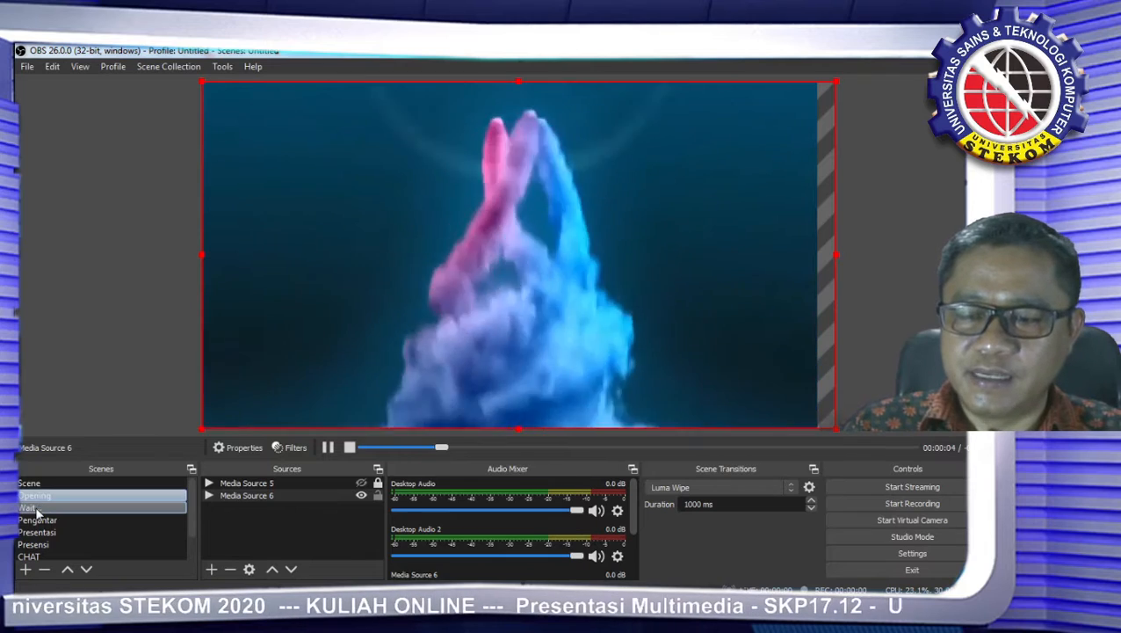
click(40, 507)
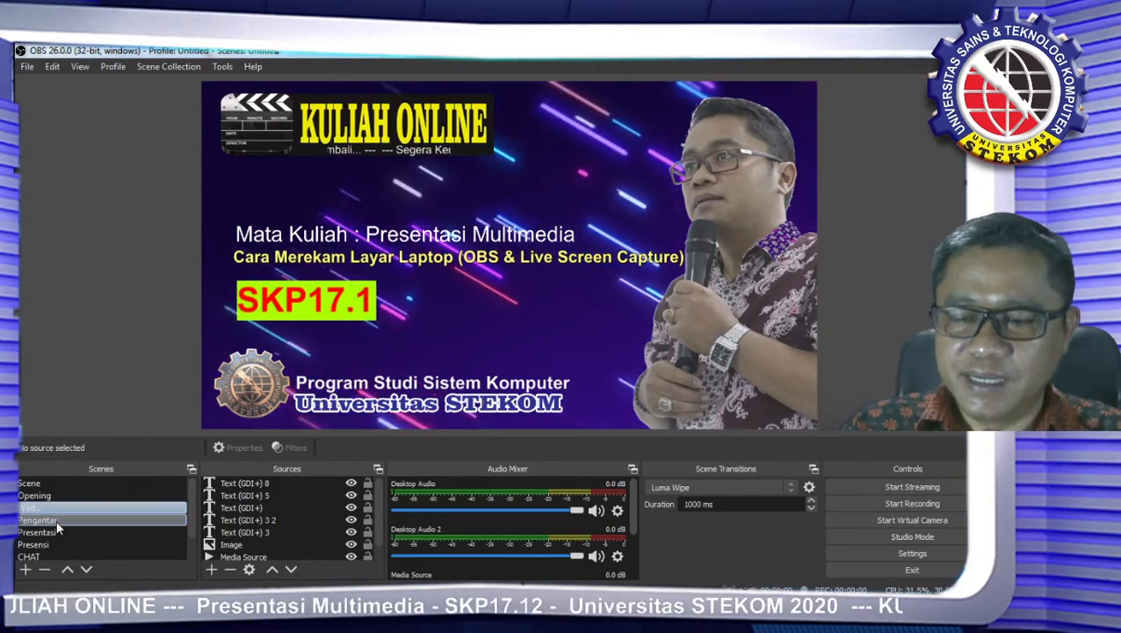
click(56, 522)
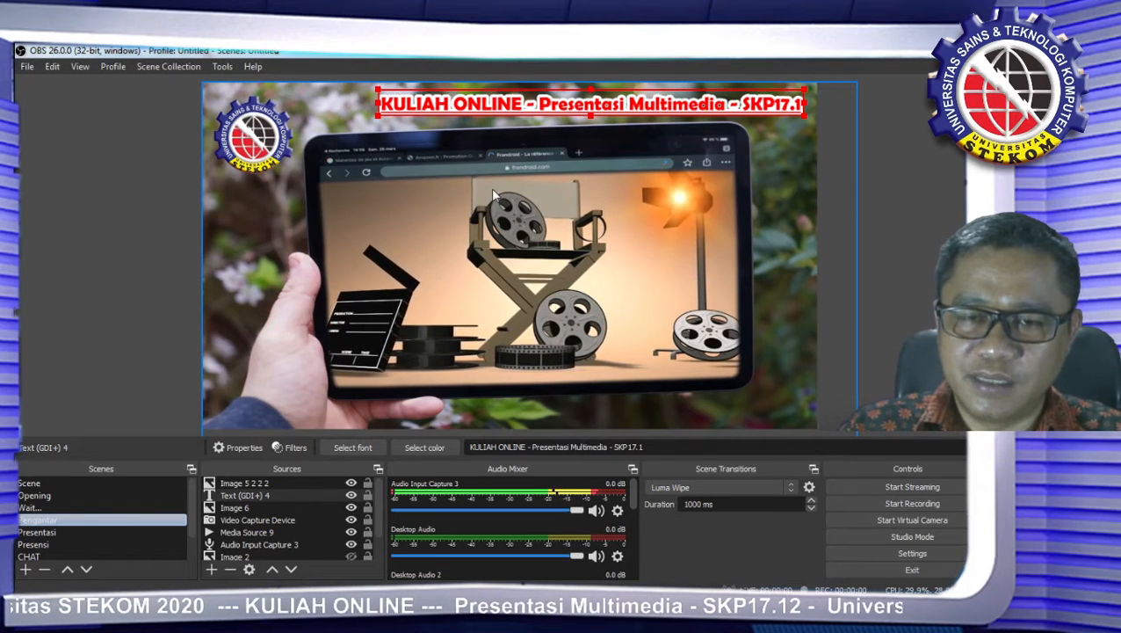
click(48, 544)
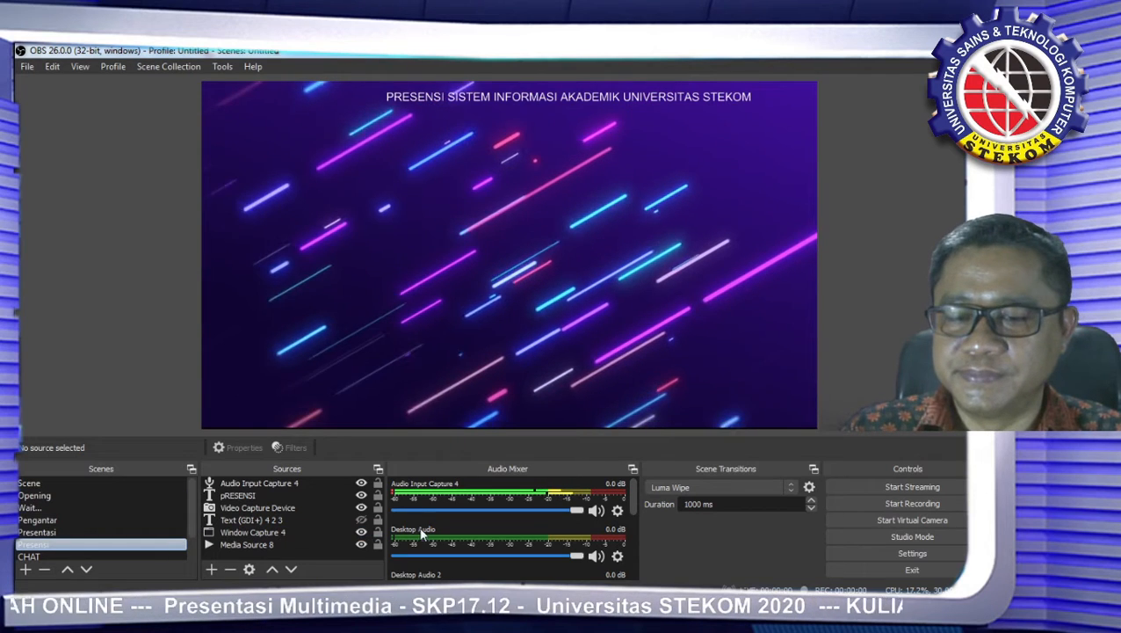
Step: Switch back to the empty scene named Scene and look through the full scene list
click(44, 495)
click(31, 482)
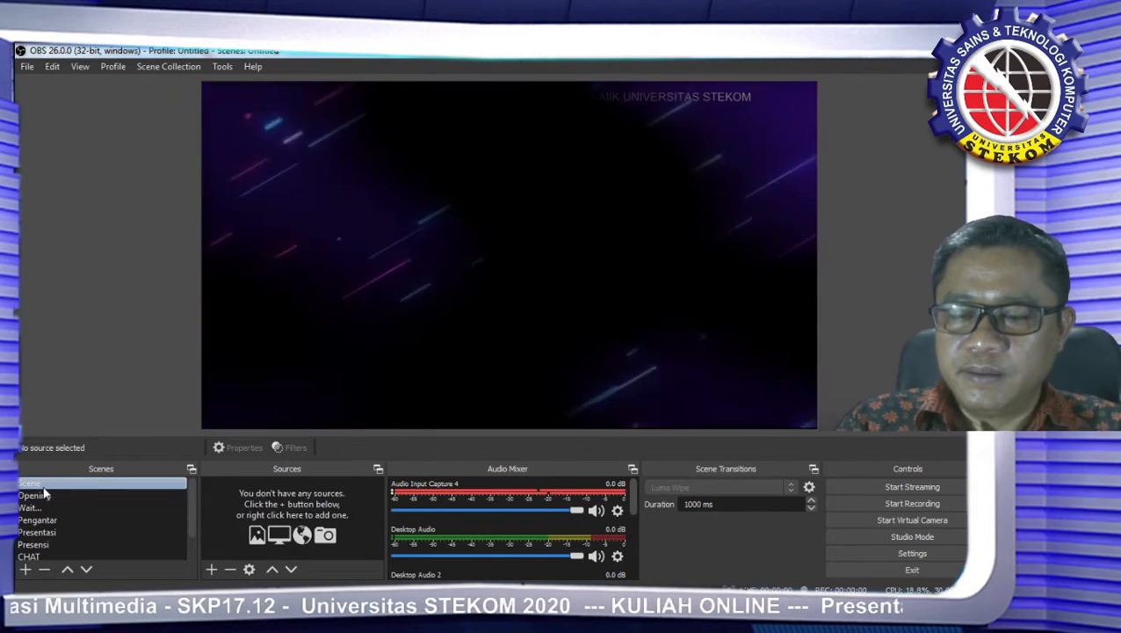
scroll(80, 545, down, 1)
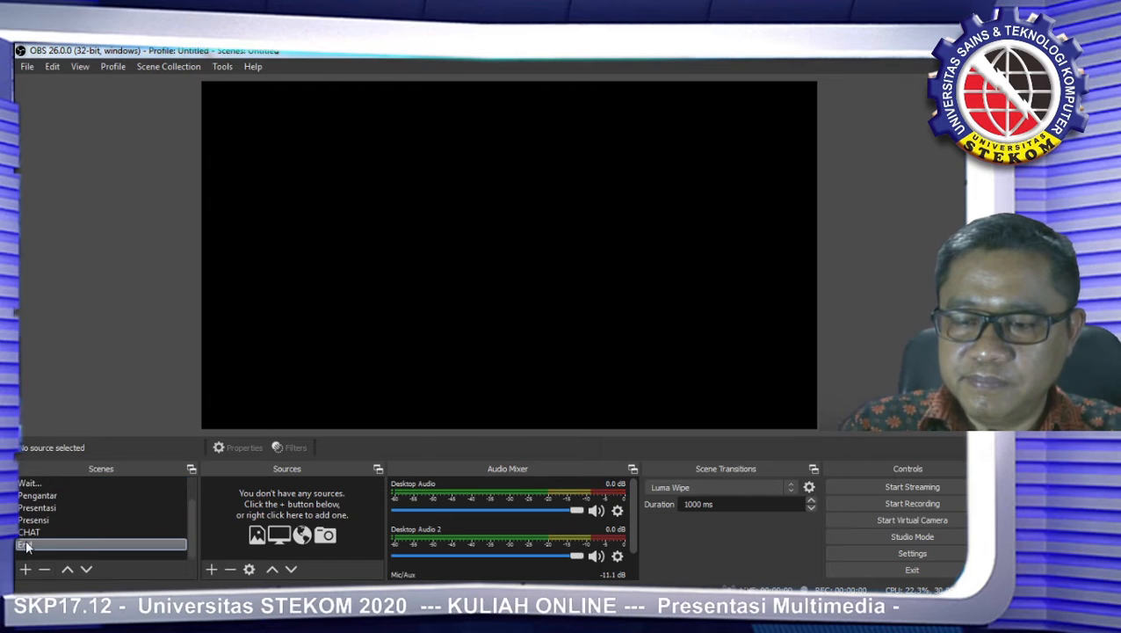
scroll(34, 548, up, 1)
scroll(39, 541, down, 1)
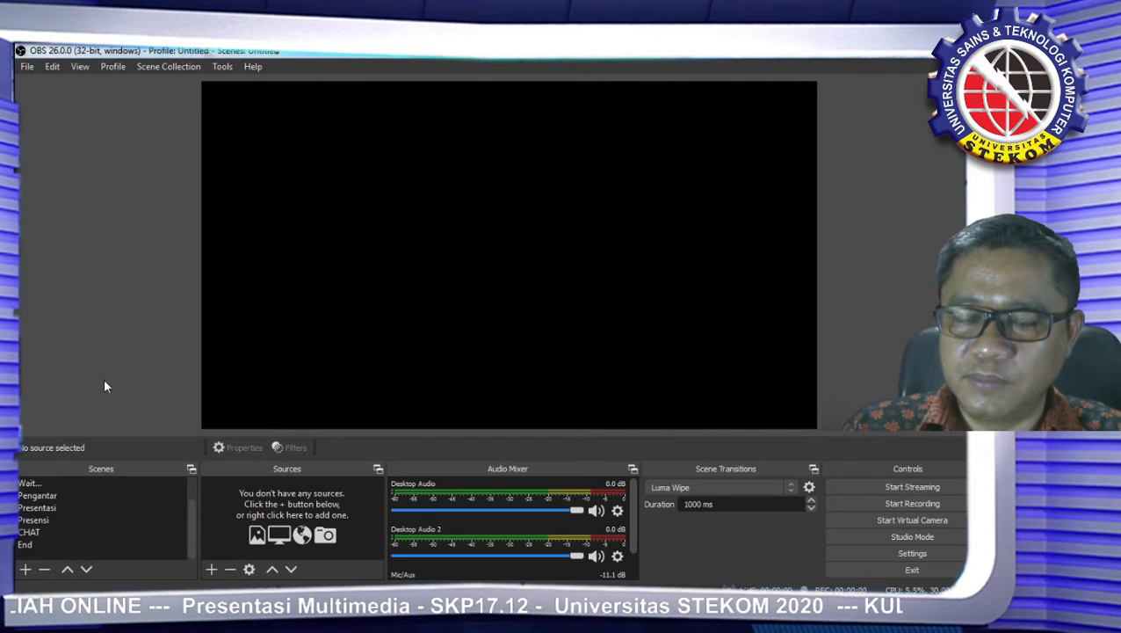
scroll(84, 523, up, 1)
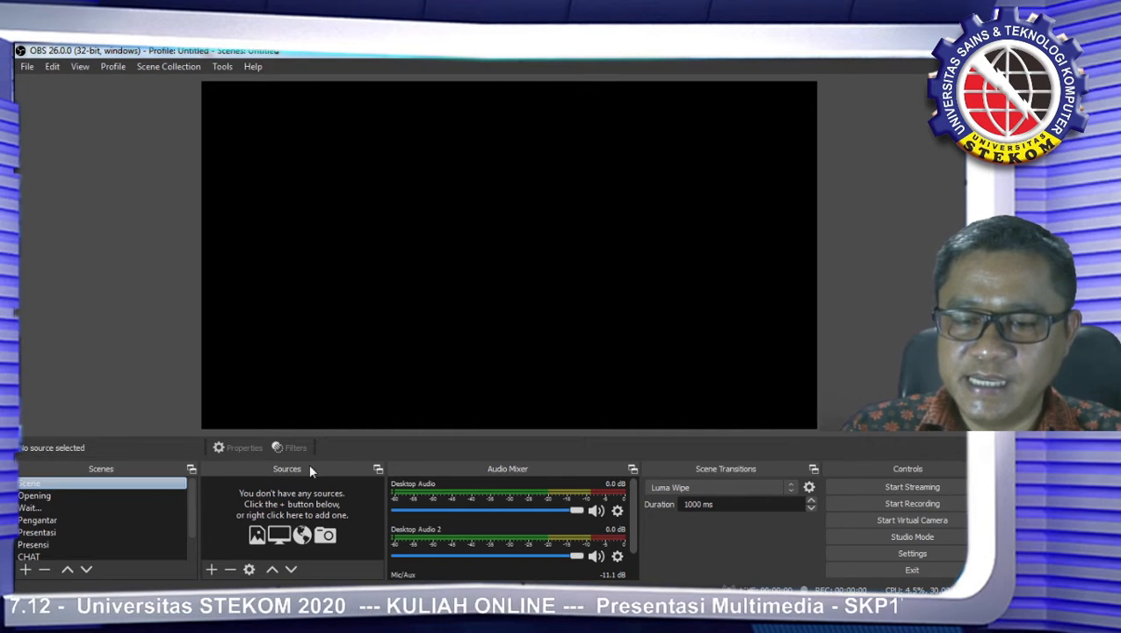
Step: Add a new Text (GDI+) source named "teks 1" to the empty scene with the text UNIVERSITAS STEKOM
click(212, 571)
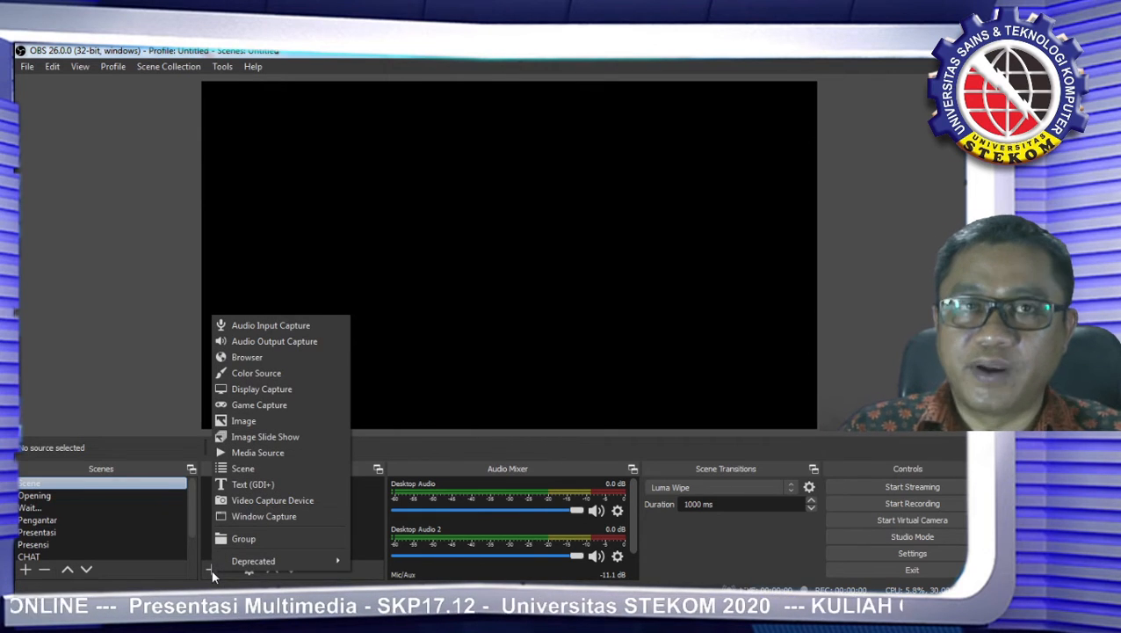
click(251, 484)
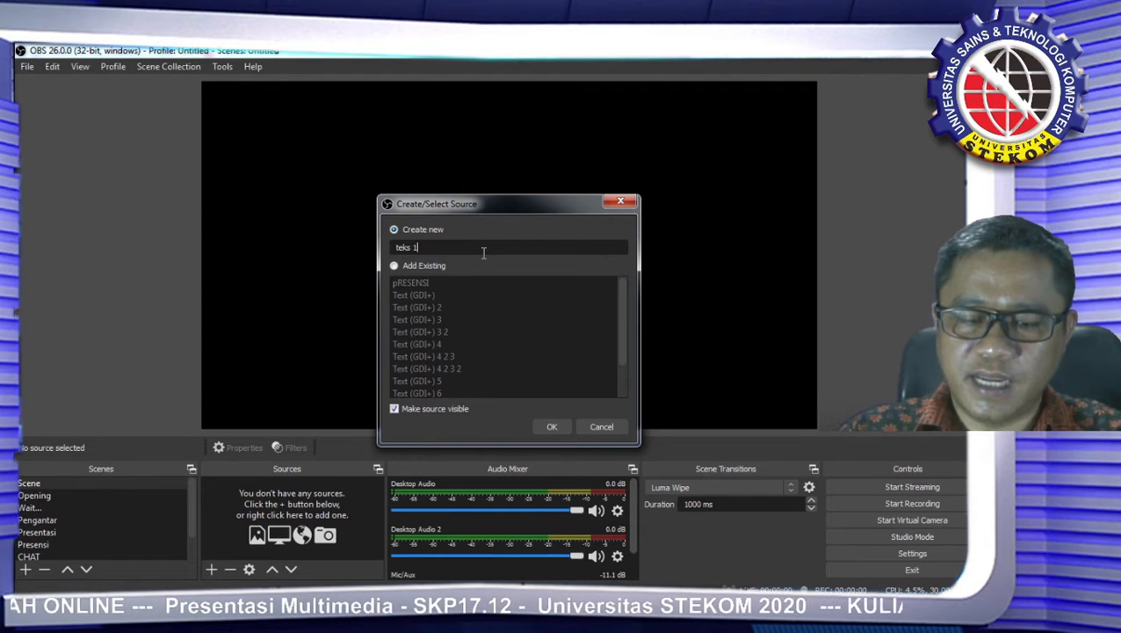
click(550, 425)
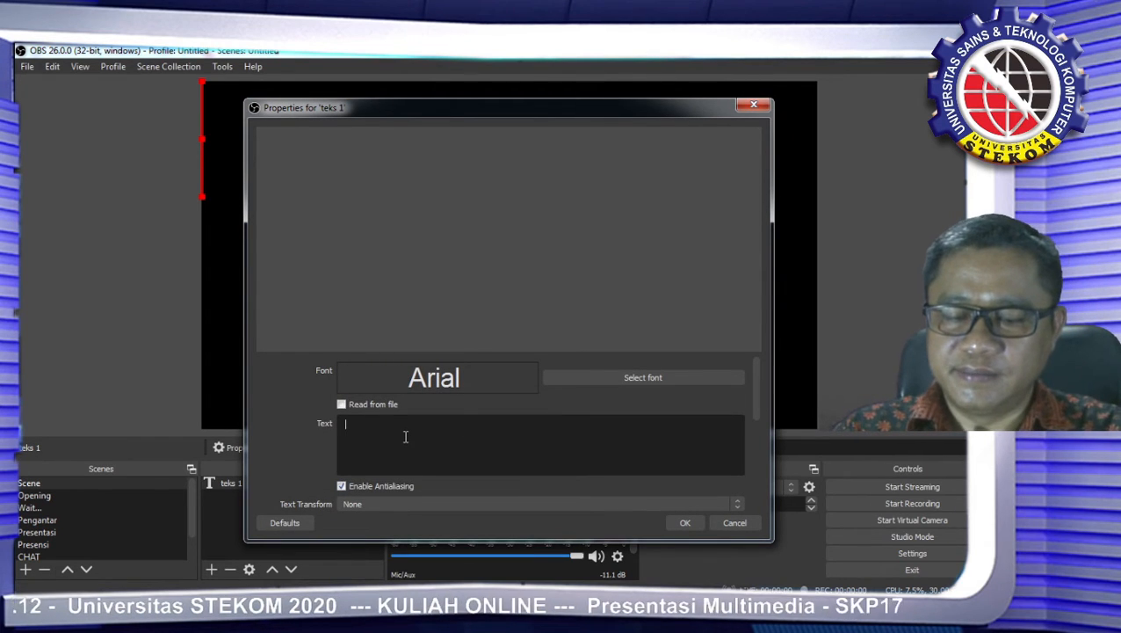
text(UNIVERS)
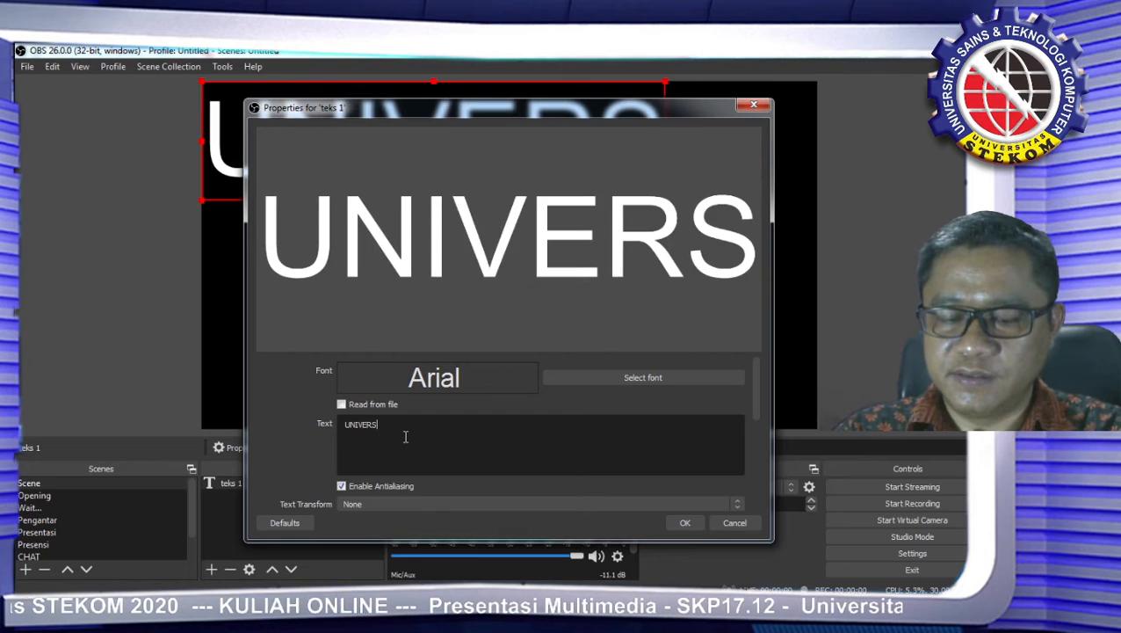
text(ITAS STEKO)
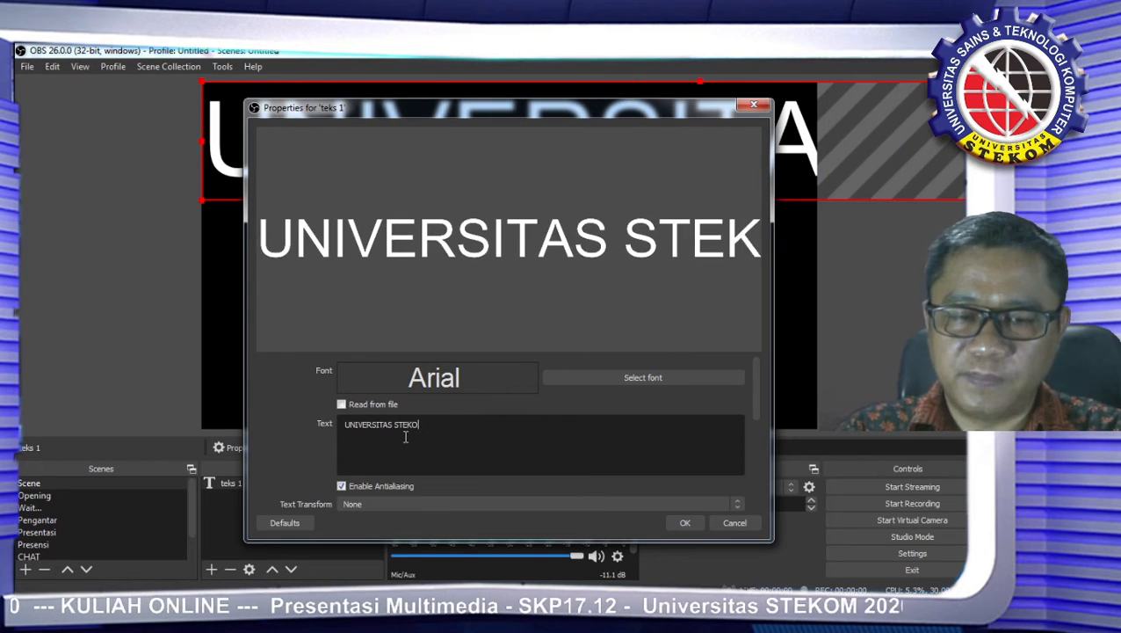
text(M)
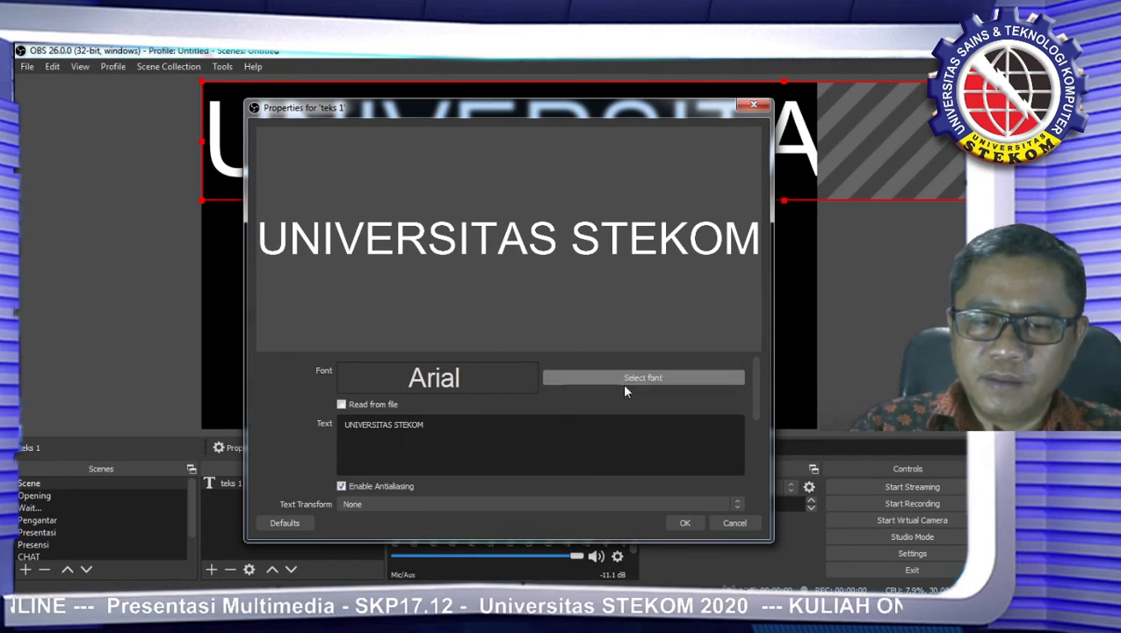
Step: Try a few fonts for the teks 1 source, keep Arial Regular, and set the font size to 11
click(594, 369)
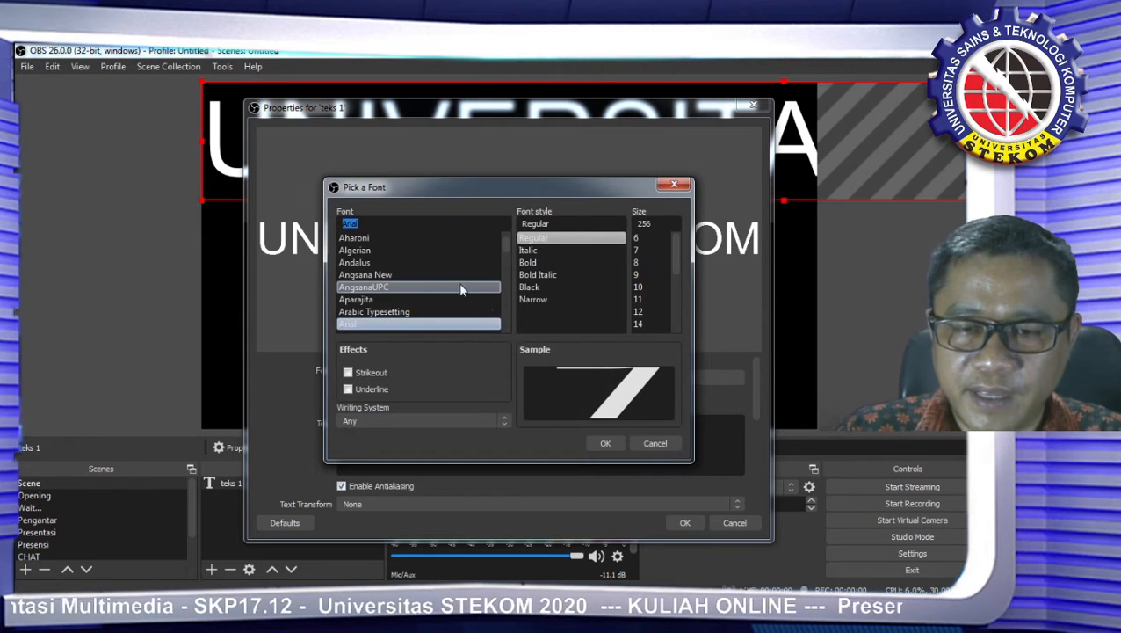
click(406, 288)
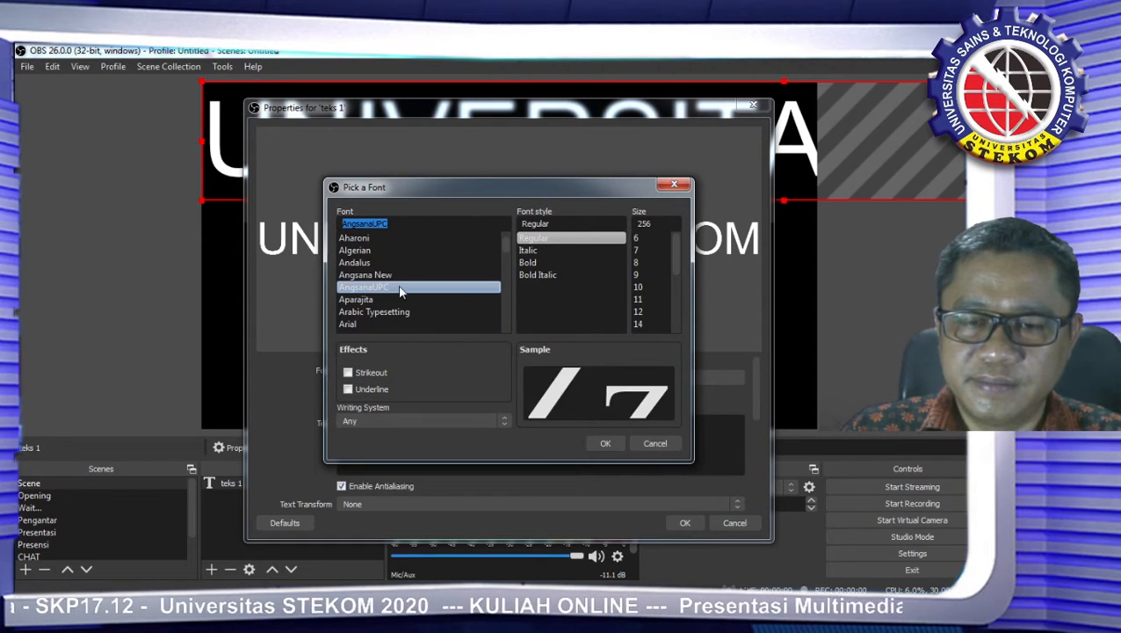
click(387, 278)
click(376, 312)
click(352, 325)
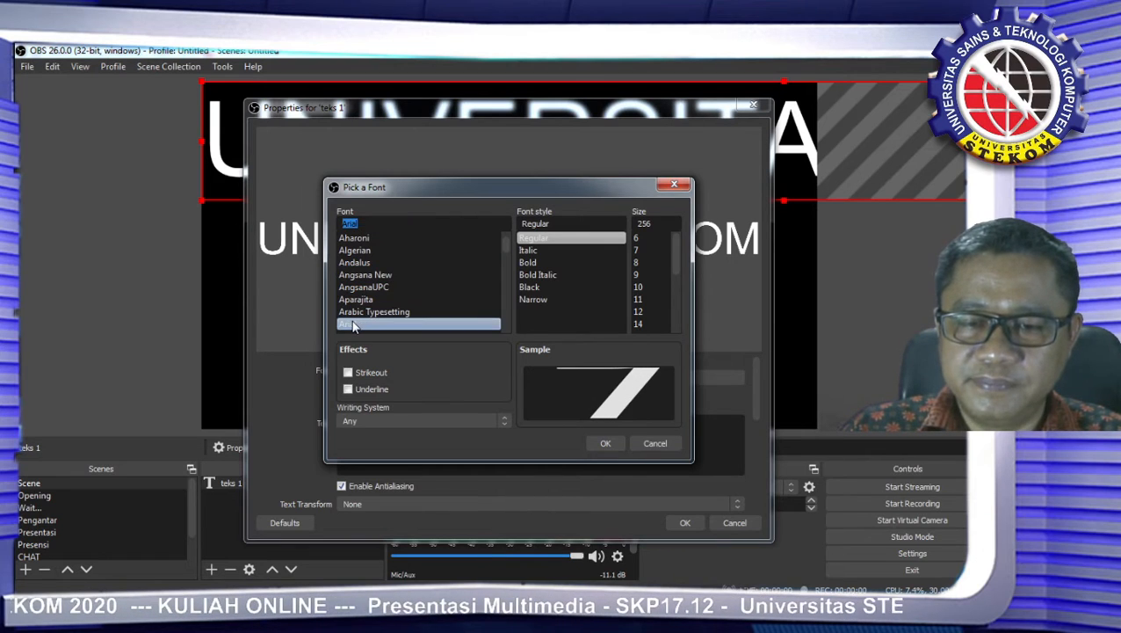
click(640, 300)
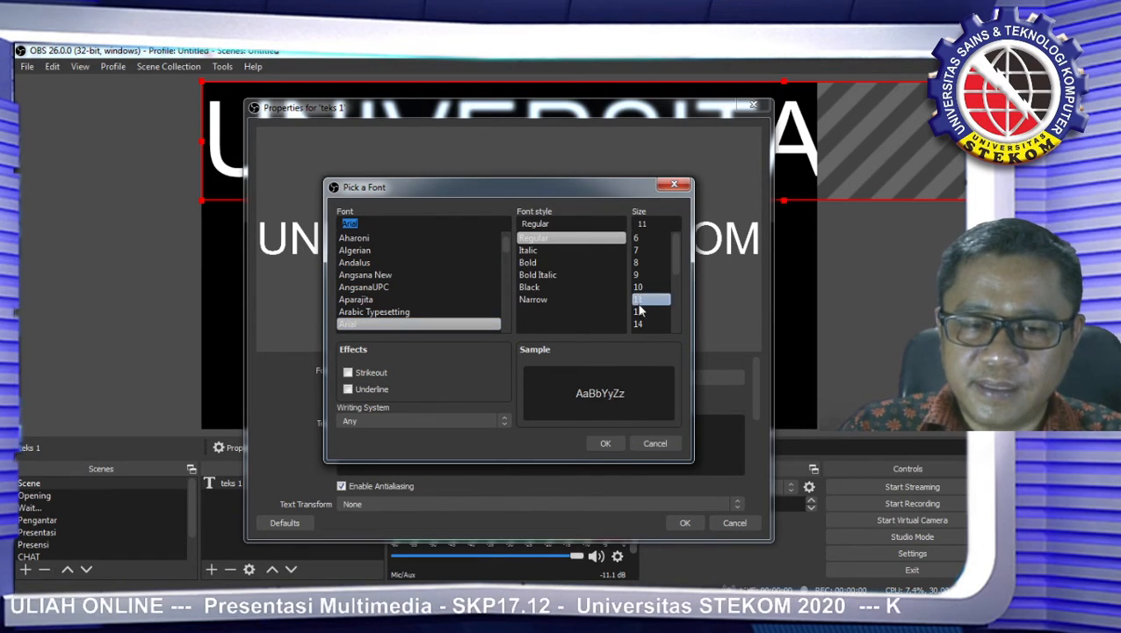
click(607, 444)
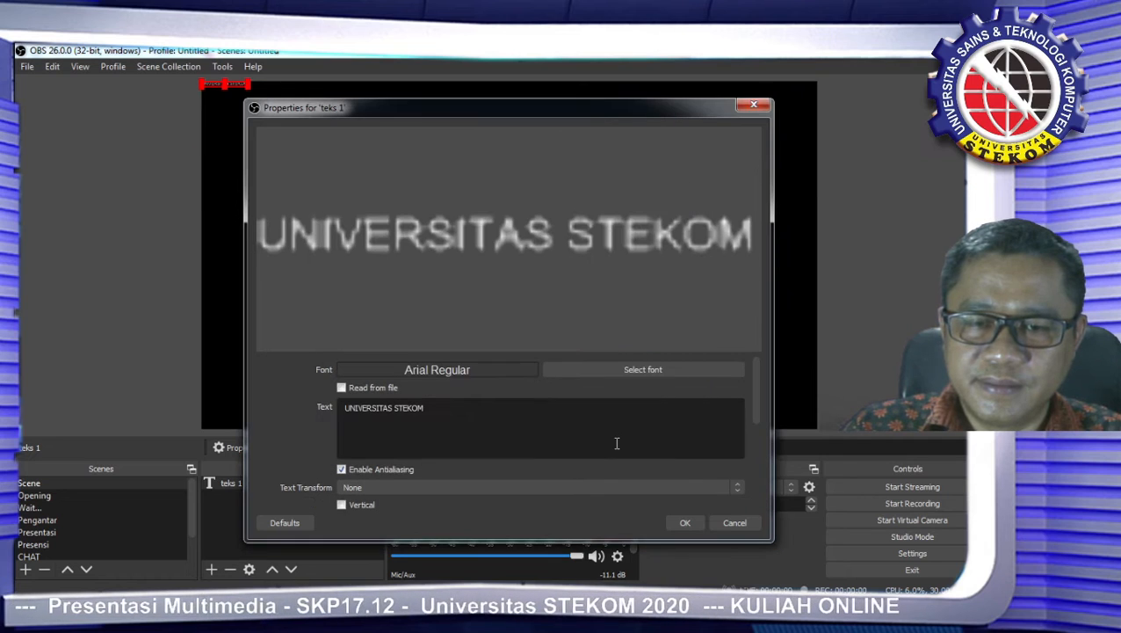
Step: Set the teks 1 font size to 14 and its background color to lime green #aaff00
click(613, 369)
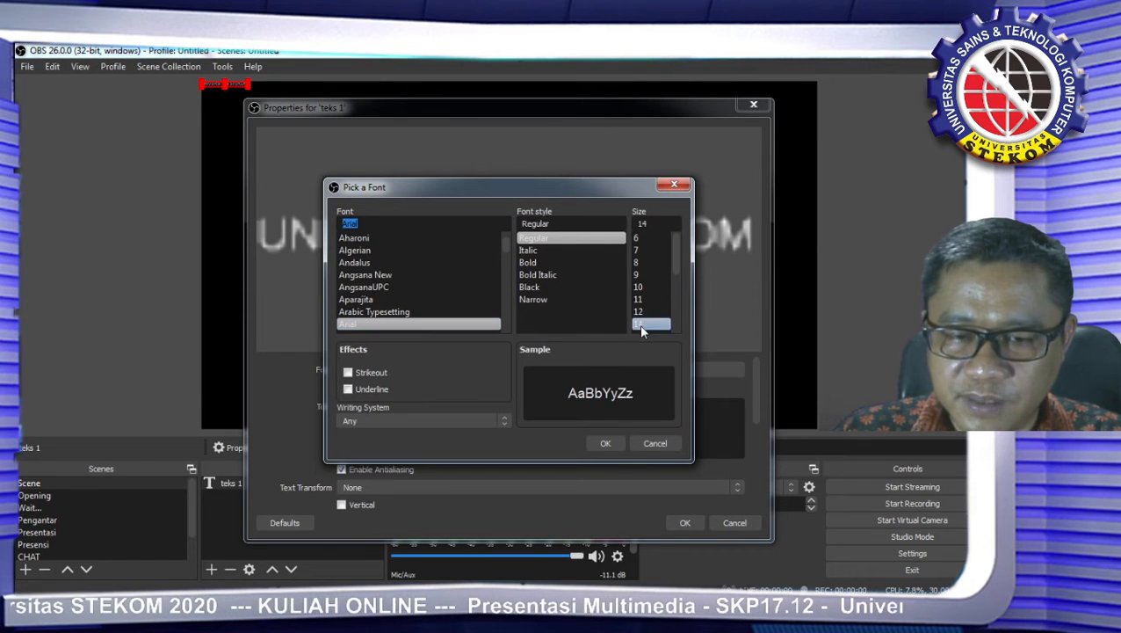
click(606, 444)
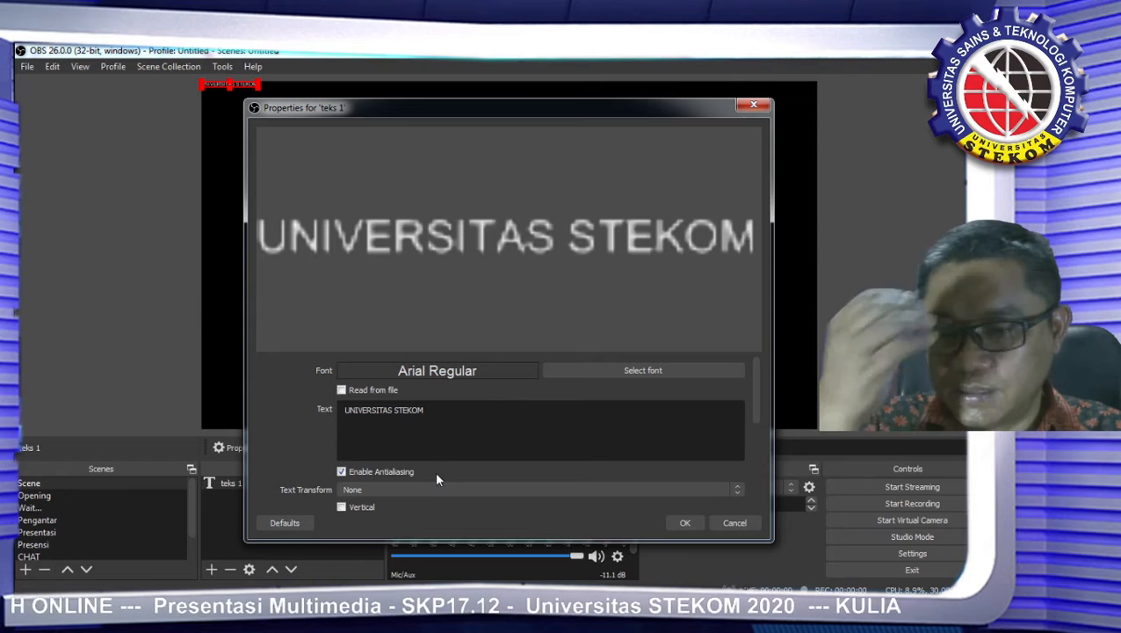
scroll(562, 439, down, 2)
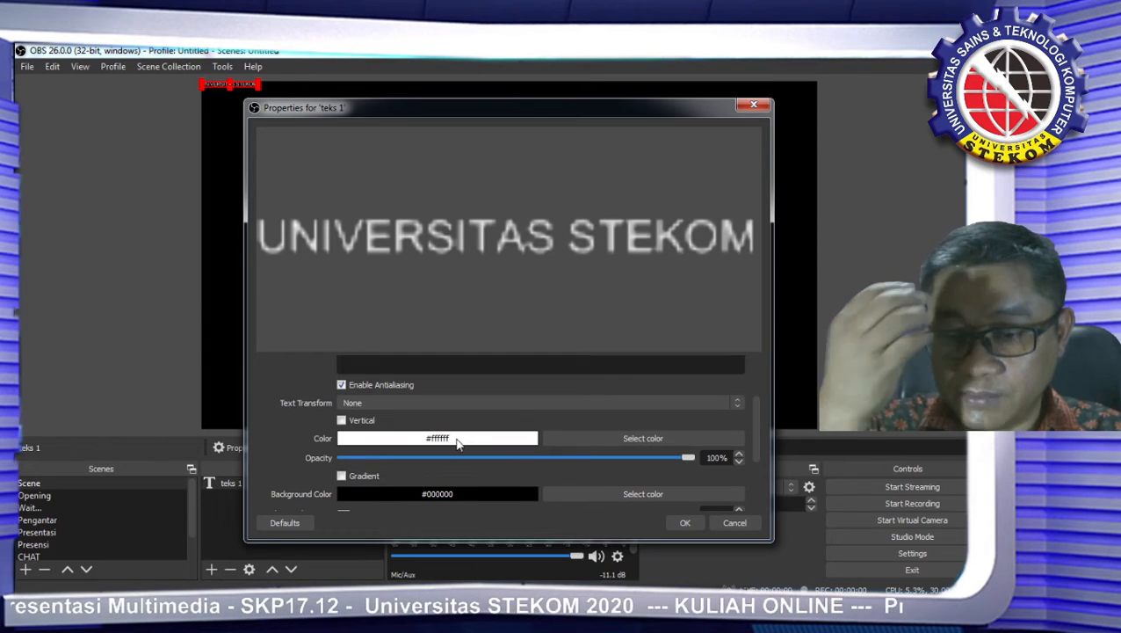
scroll(471, 471, down, 2)
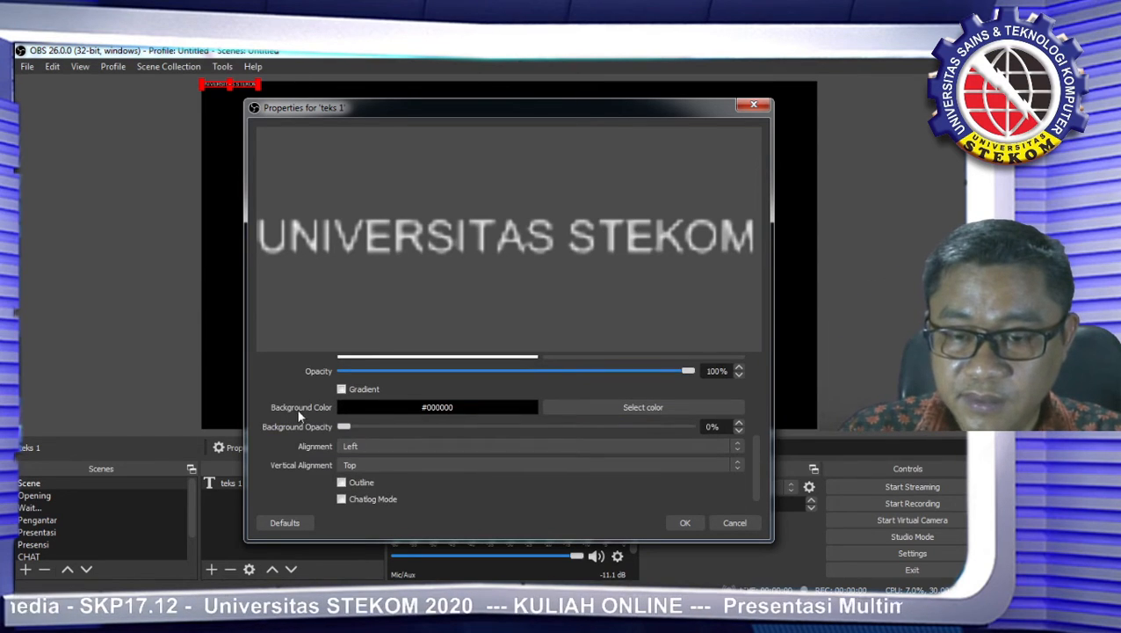
click(597, 409)
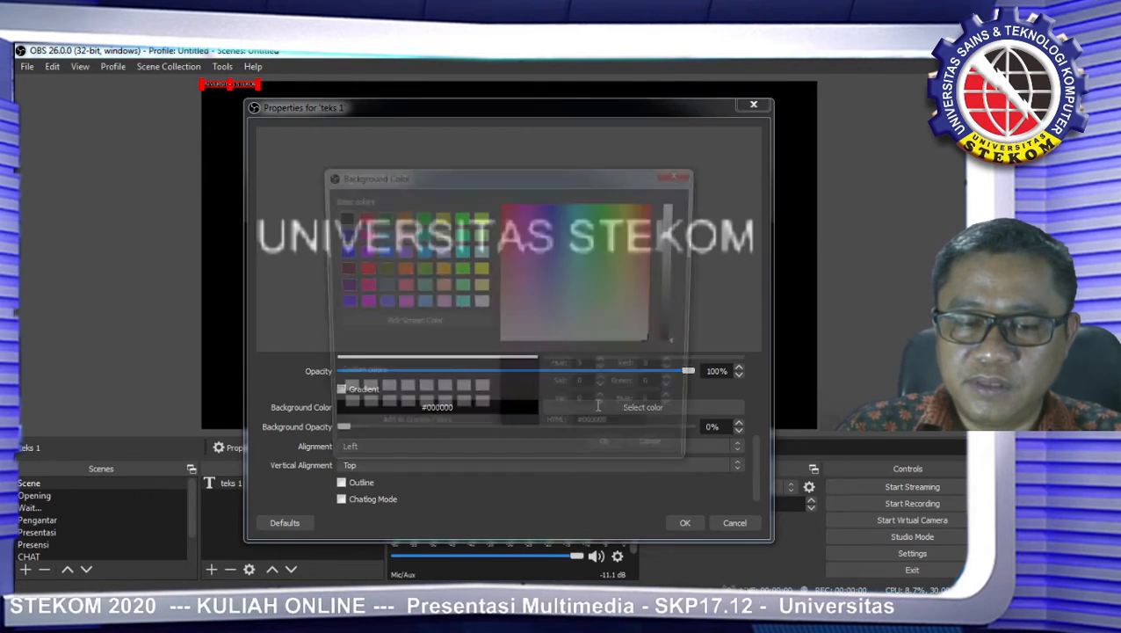
click(480, 216)
click(620, 453)
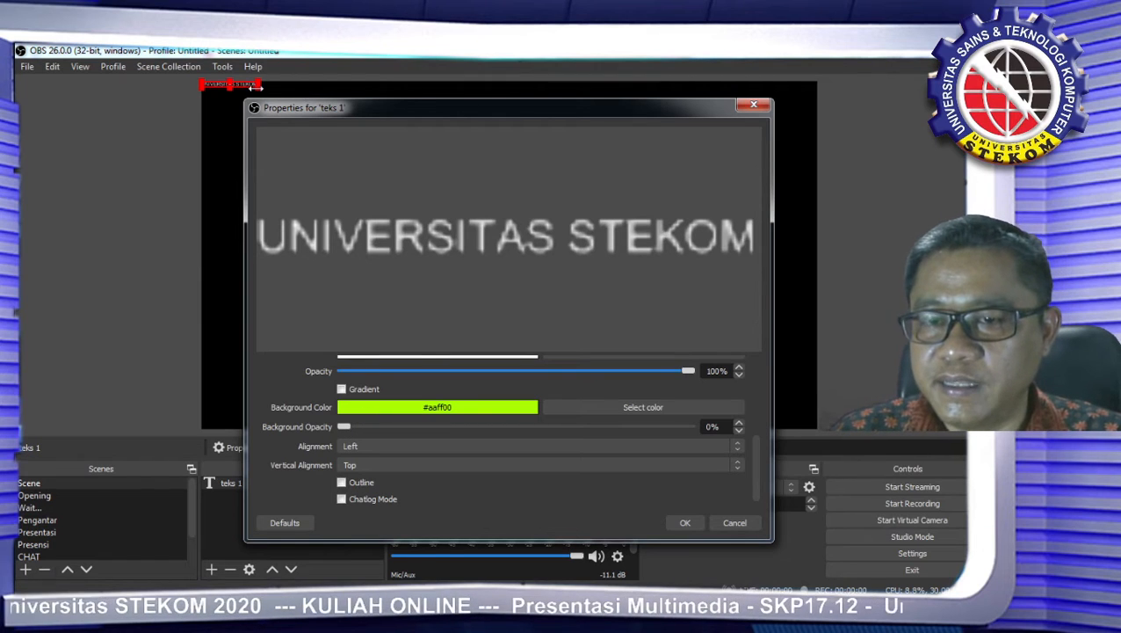
Step: Enlarge the teks 1 text to nearly the full canvas width and set its background opacity to 37%
drag(256, 85, 620, 184)
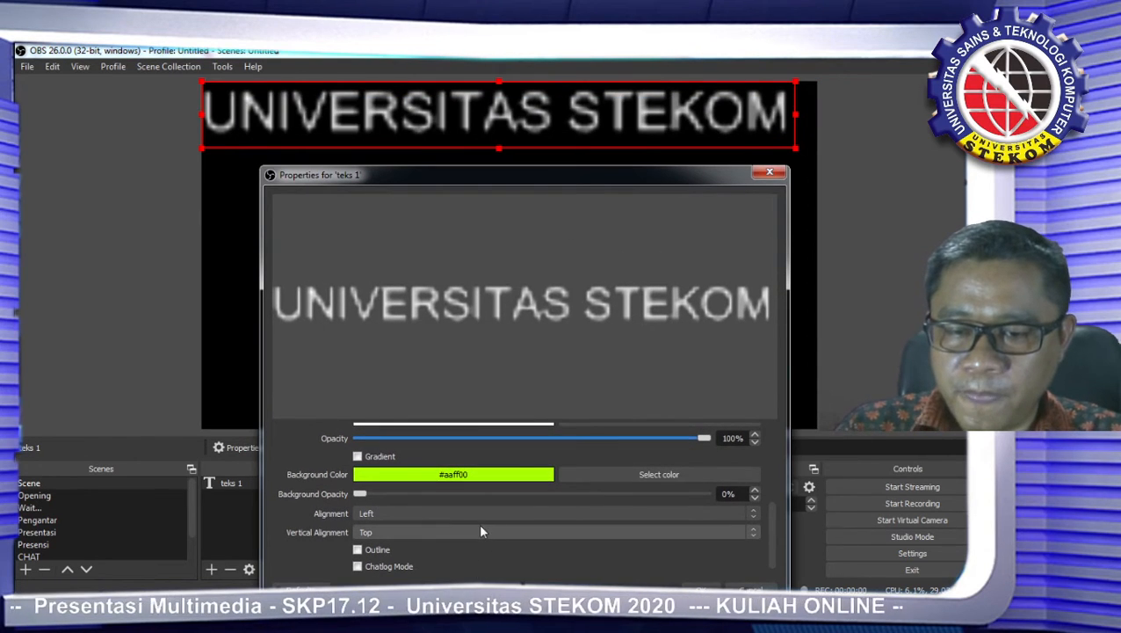
drag(361, 494, 755, 502)
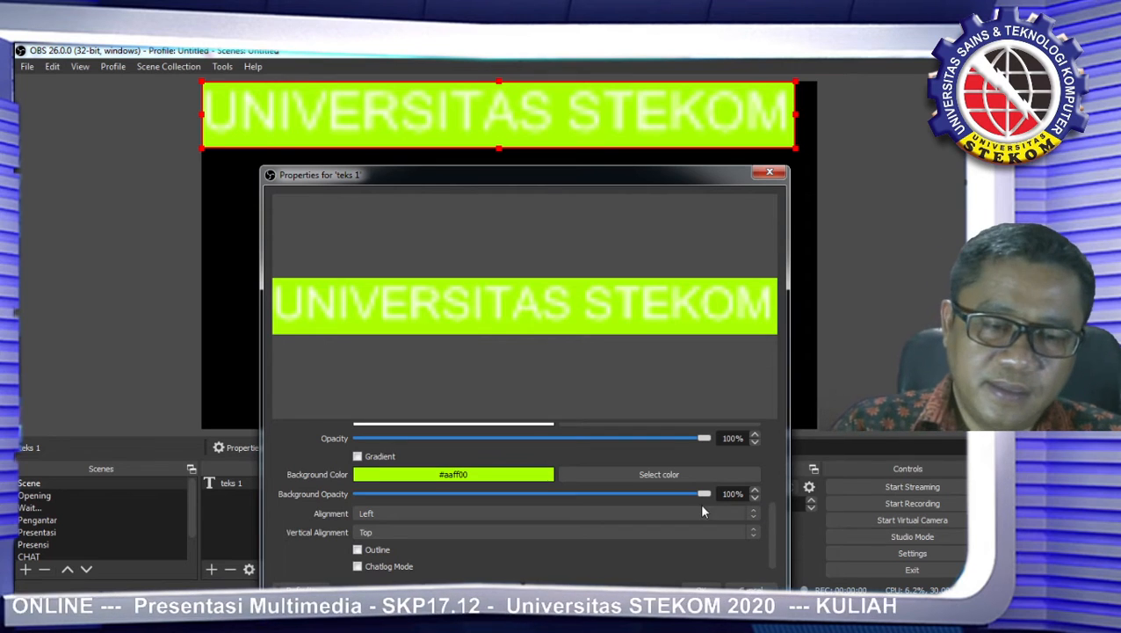
drag(704, 494, 481, 498)
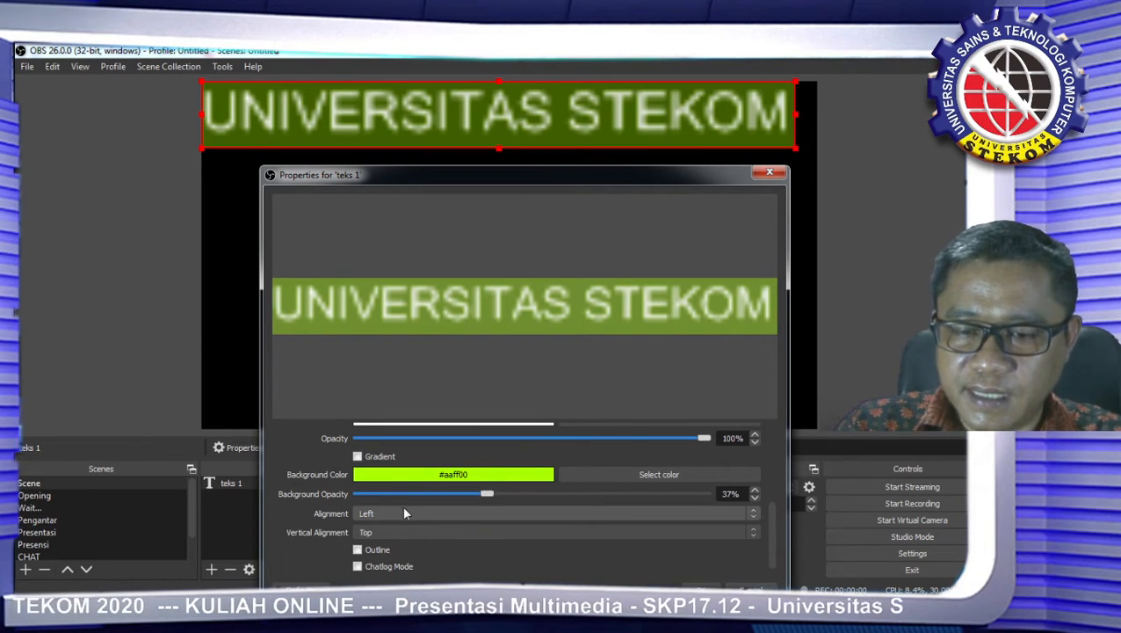
Step: Enable the outline on the teks 1 text with blue color #0000ff and an outline size of 1
click(381, 548)
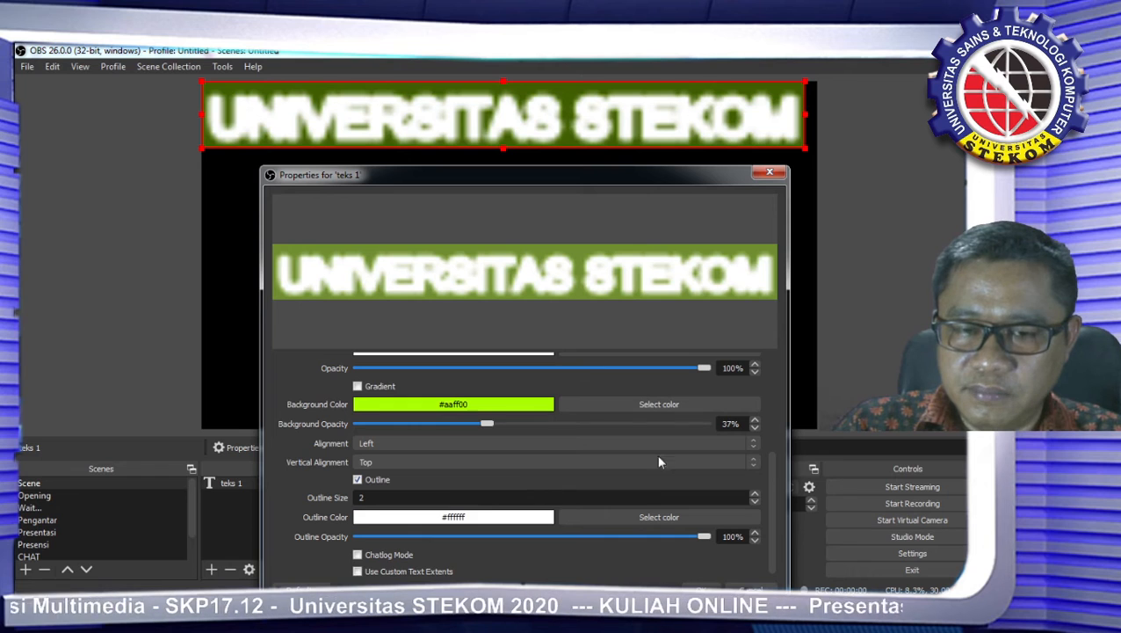
click(678, 518)
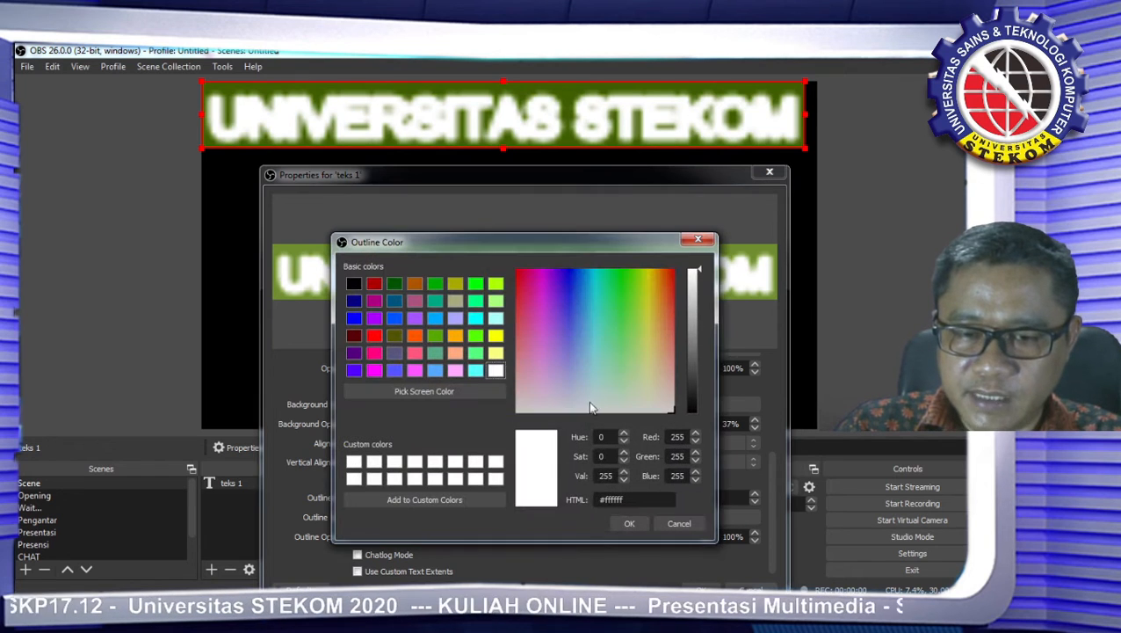
click(354, 317)
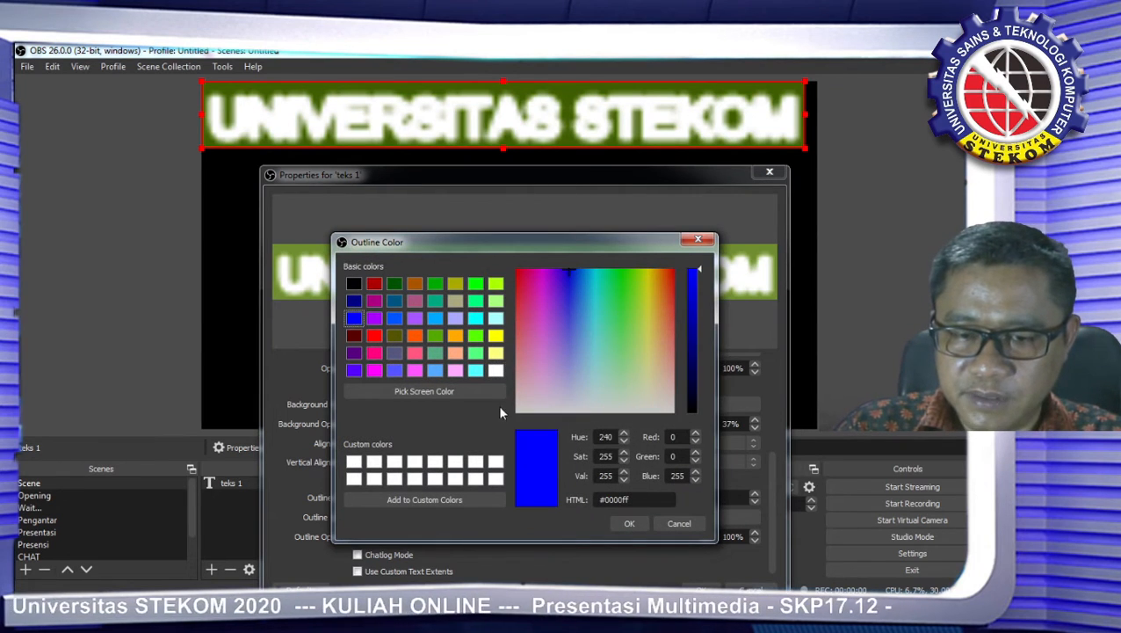
click(629, 522)
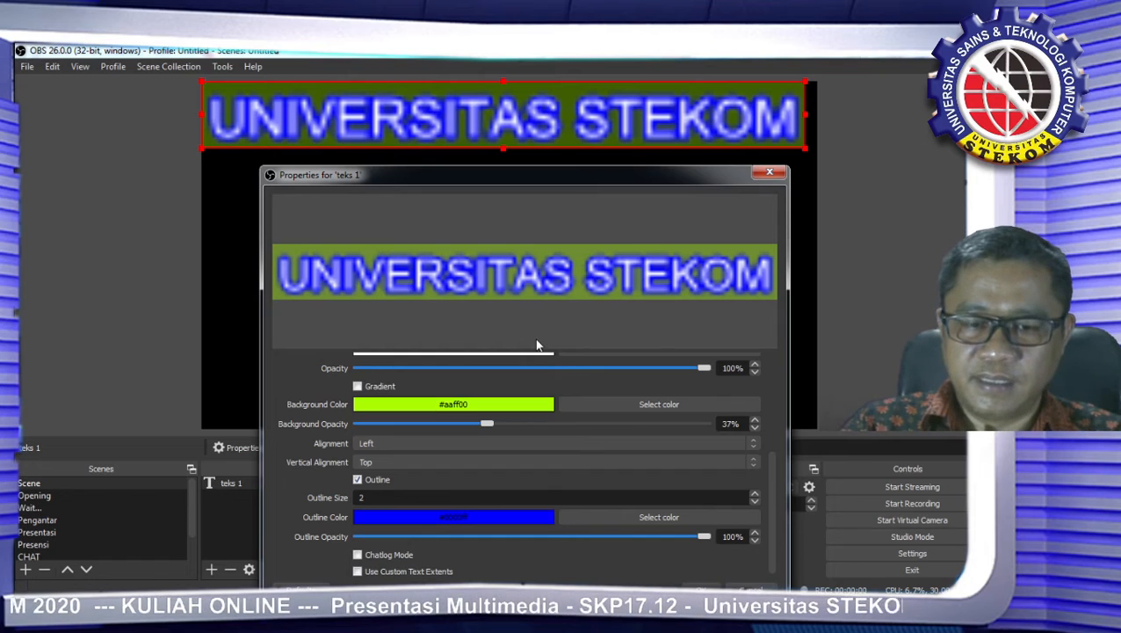
click(753, 500)
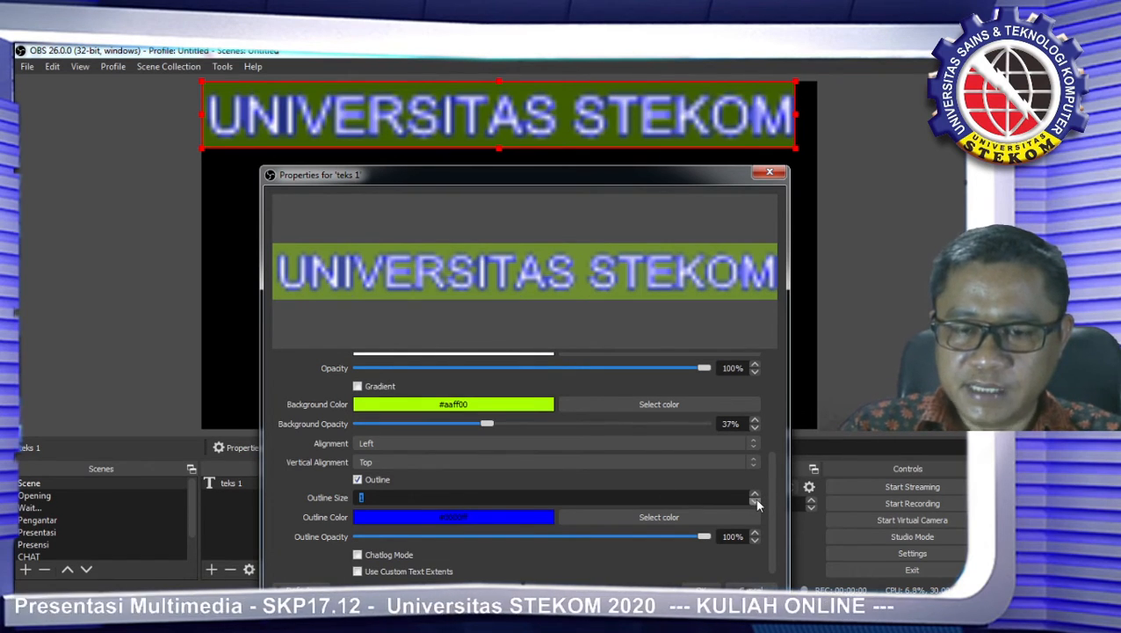
Step: Change the teks 1 font to Arial Black Regular and accept the text properties
scroll(658, 421, up, 5)
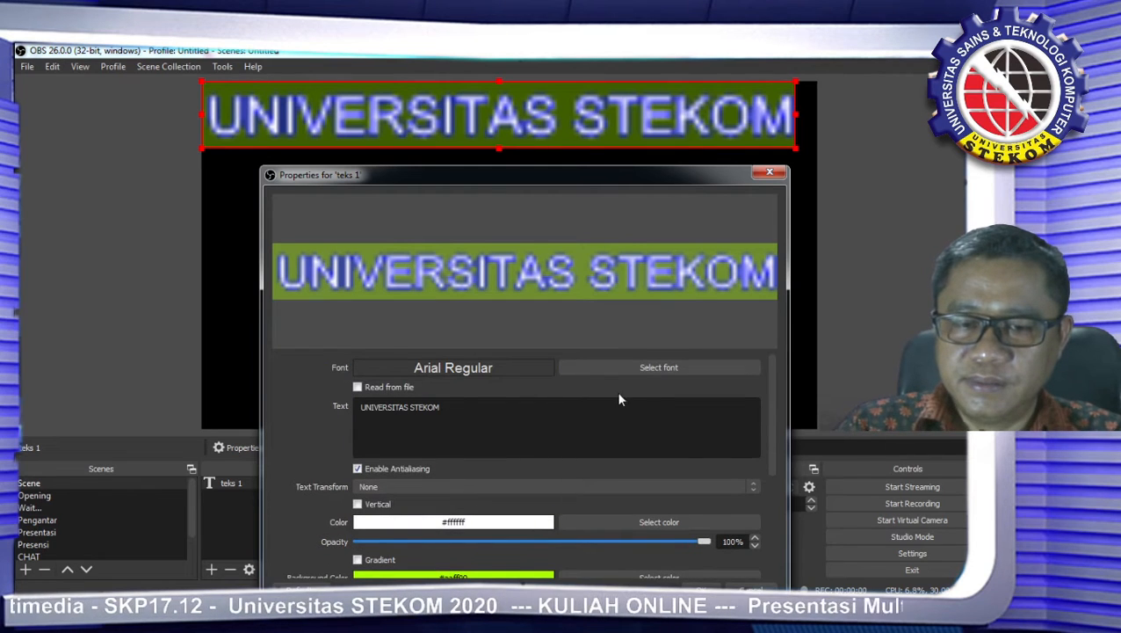
click(621, 367)
scroll(439, 387, down, 1)
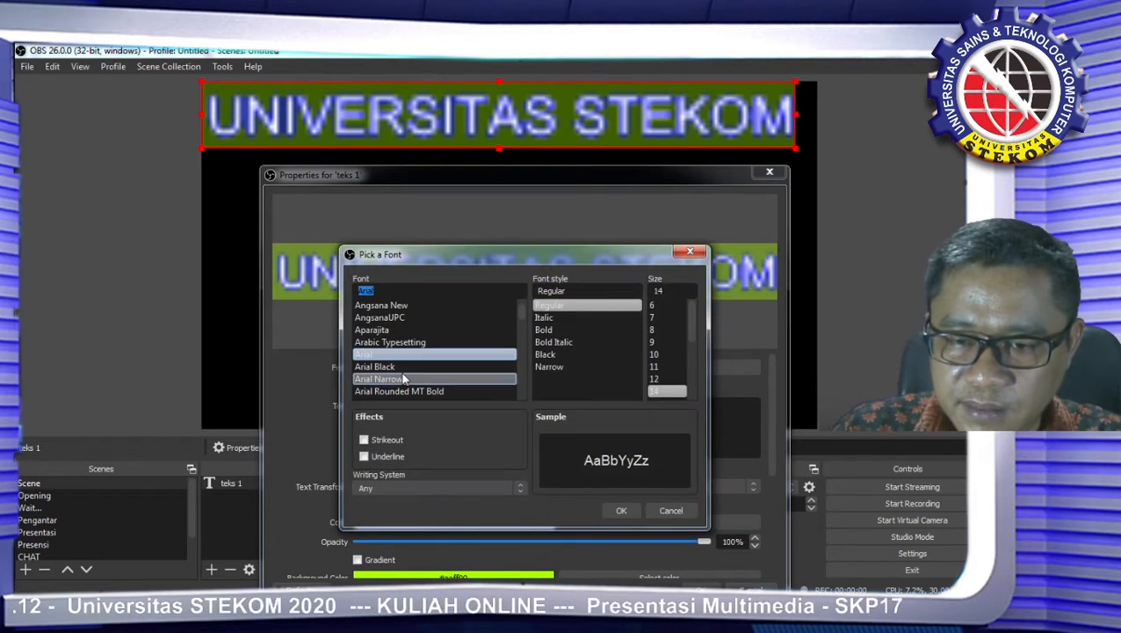
click(384, 367)
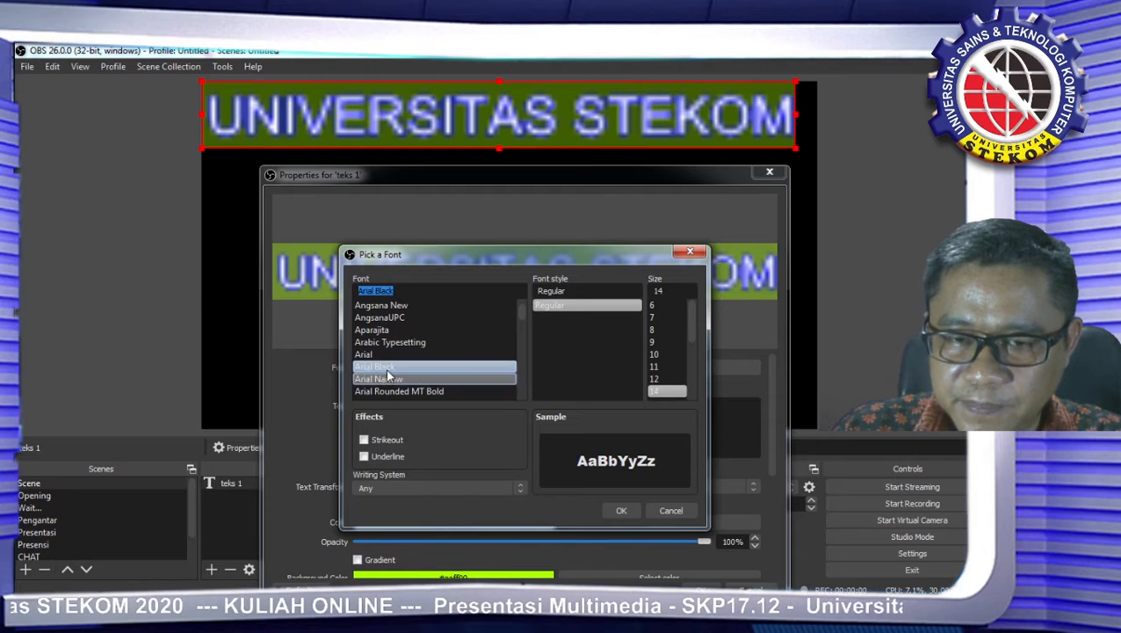
click(621, 509)
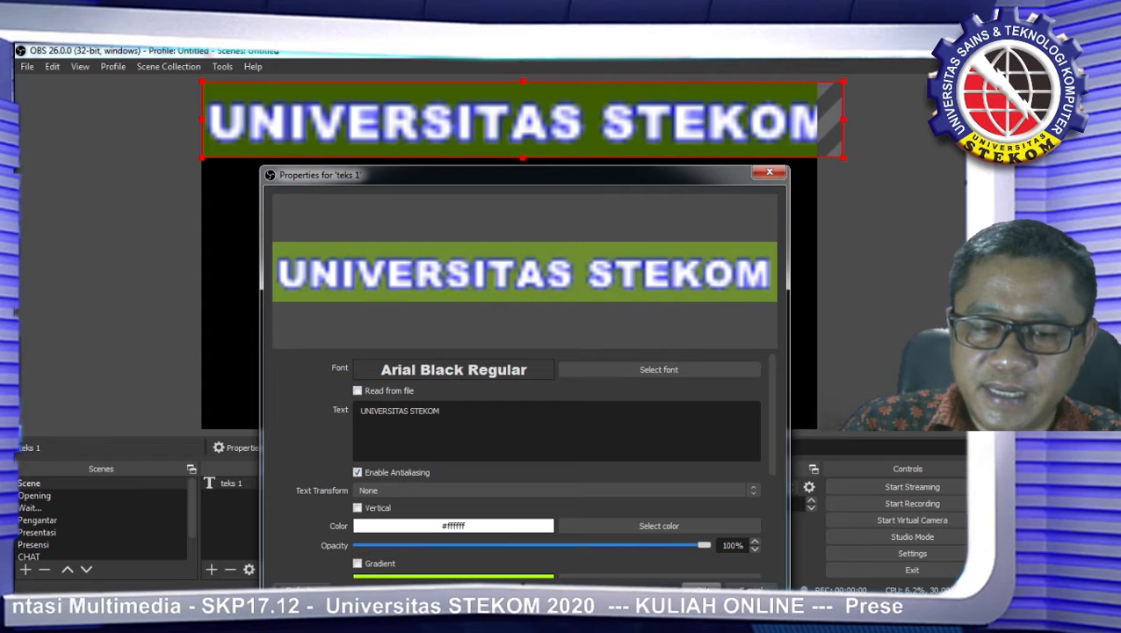
click(698, 588)
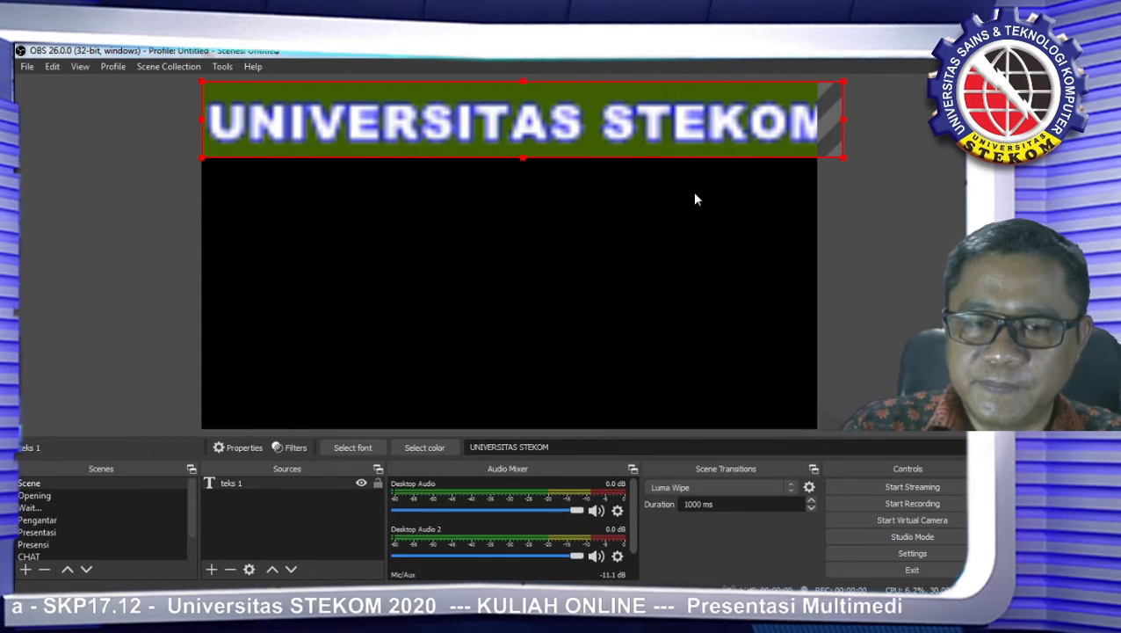
Step: Shrink the UNIVERSITAS STEKOM title to about two thirds of the canvas width and centre it along the canvas's upper edge
drag(843, 157, 619, 130)
drag(531, 103, 636, 114)
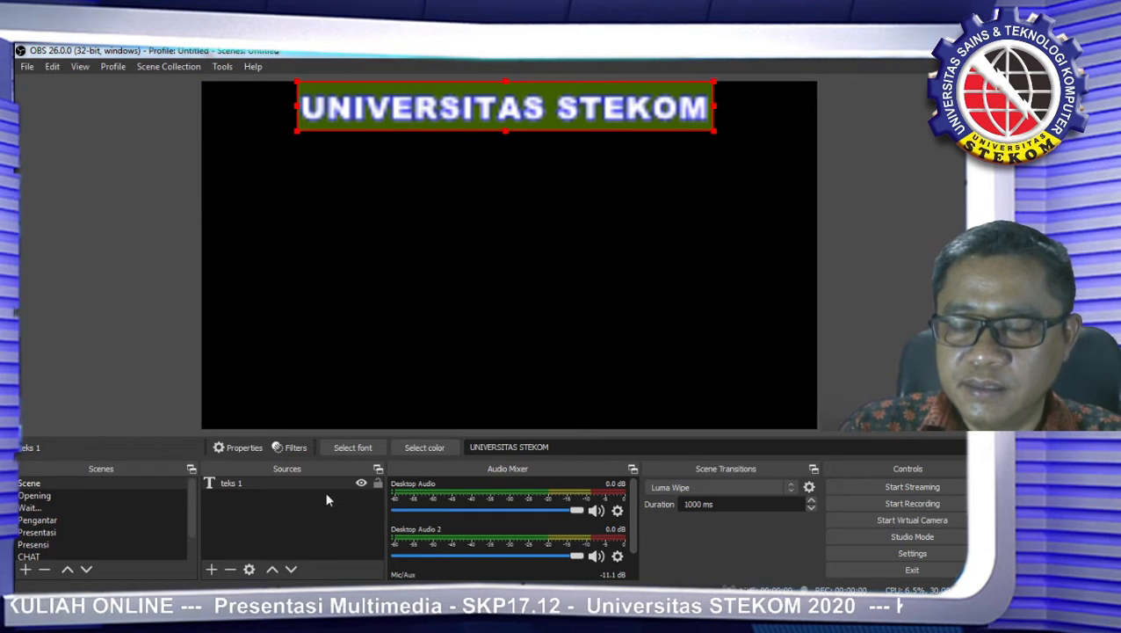
Step: Add a new Image source to the scene, using the PNG portrait of the presenter from the 1TB folder on drive E
click(211, 569)
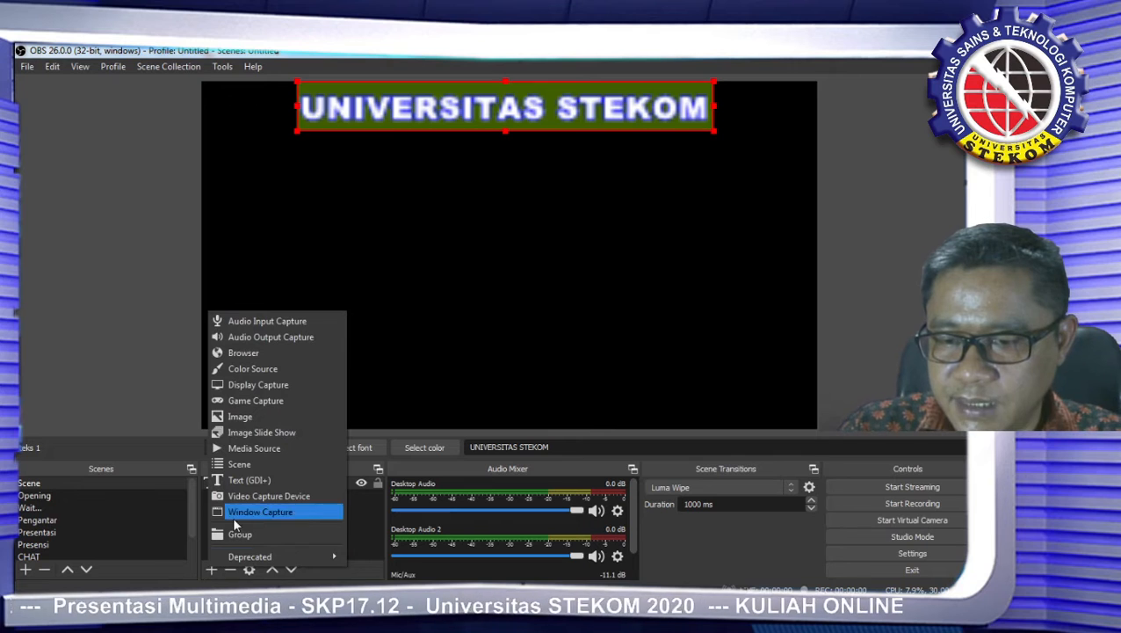
click(246, 416)
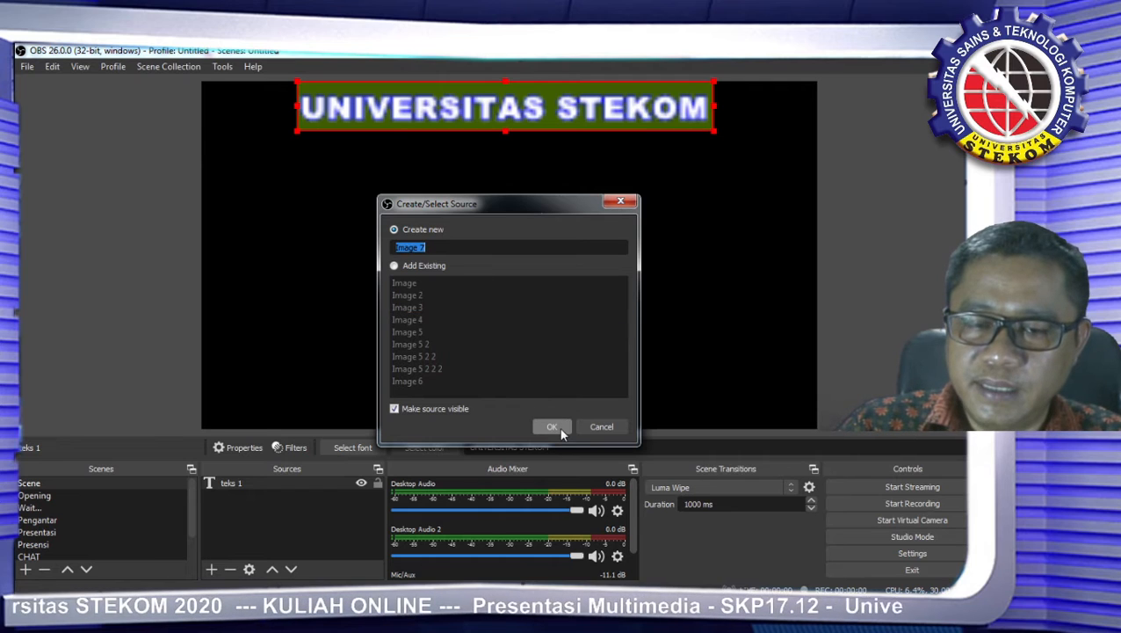
click(560, 428)
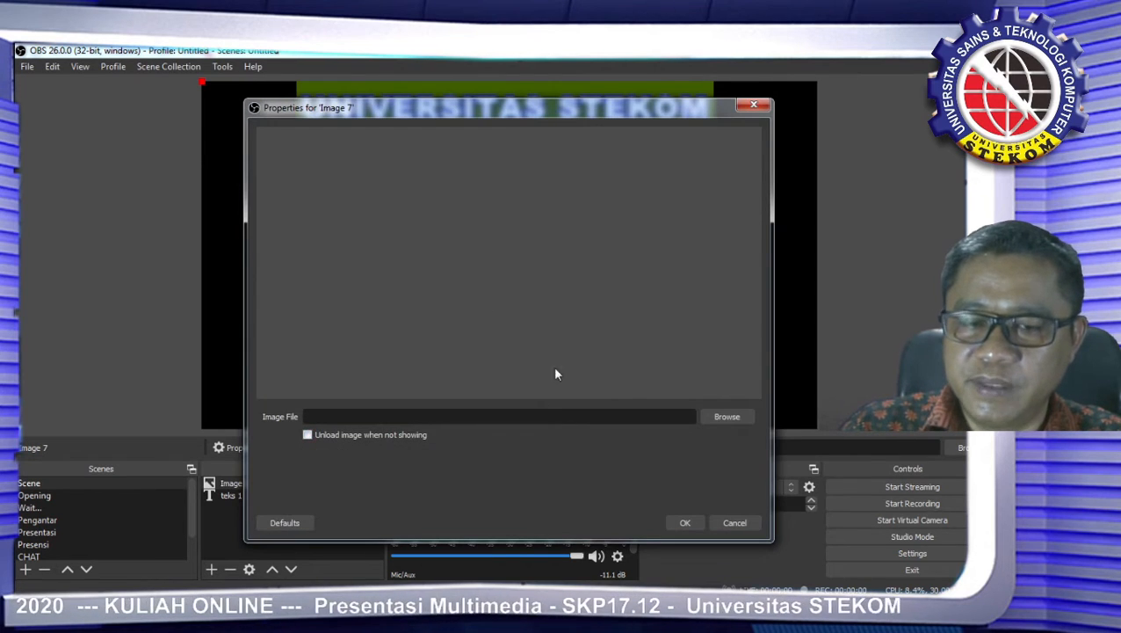
click(727, 416)
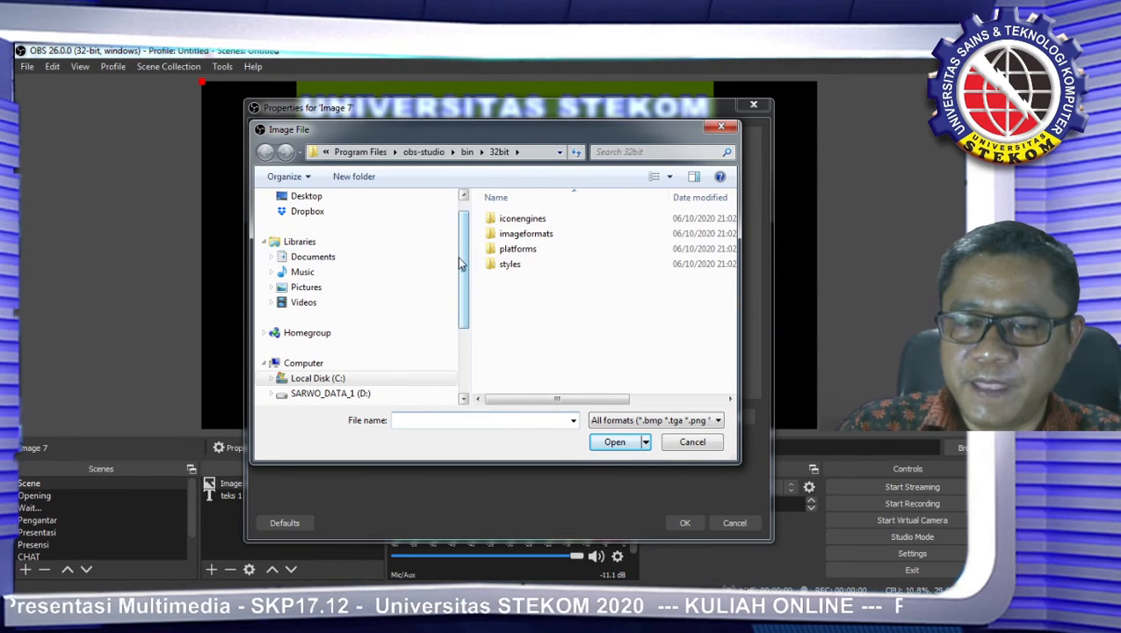
scroll(463, 262, down, 2)
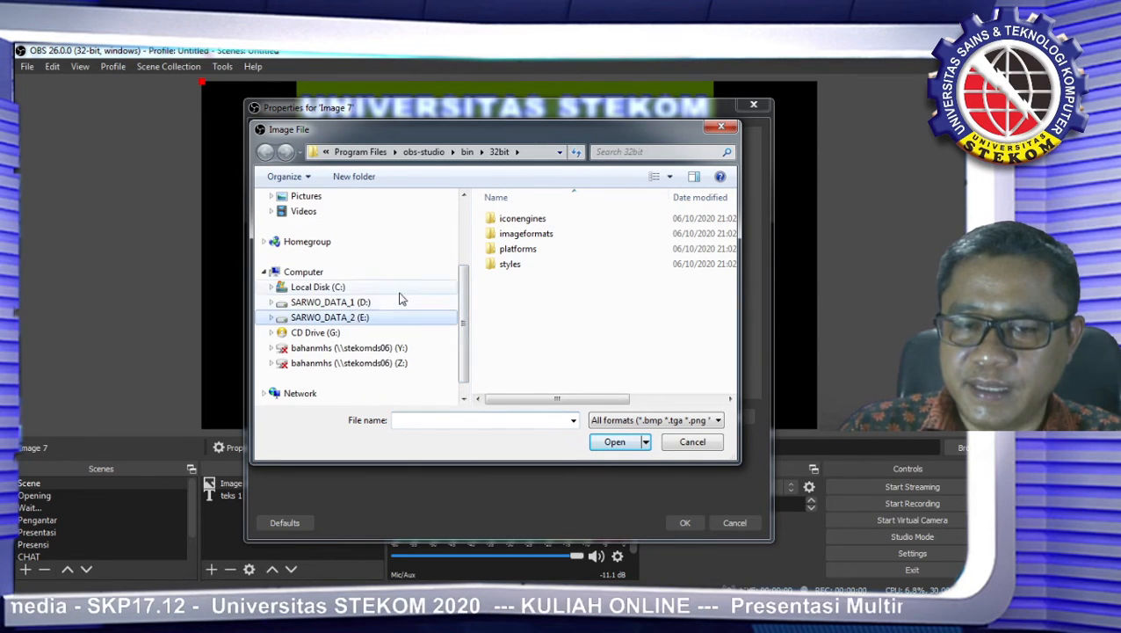
click(290, 318)
scroll(327, 365, down, 3)
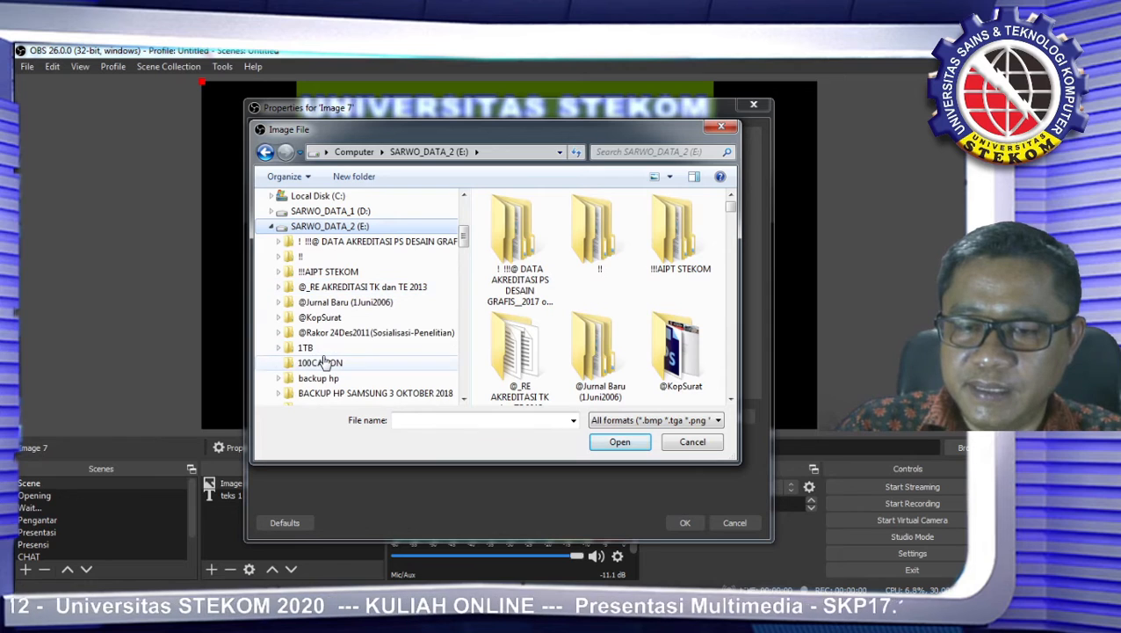
click(304, 348)
drag(736, 215, 730, 335)
double_click(542, 362)
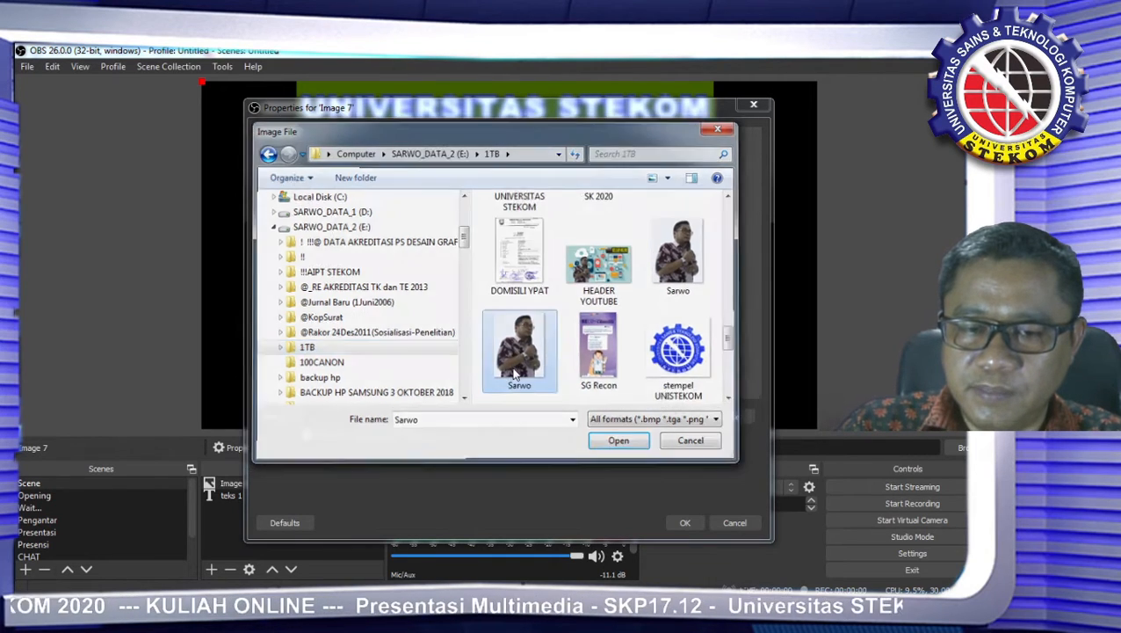
click(684, 522)
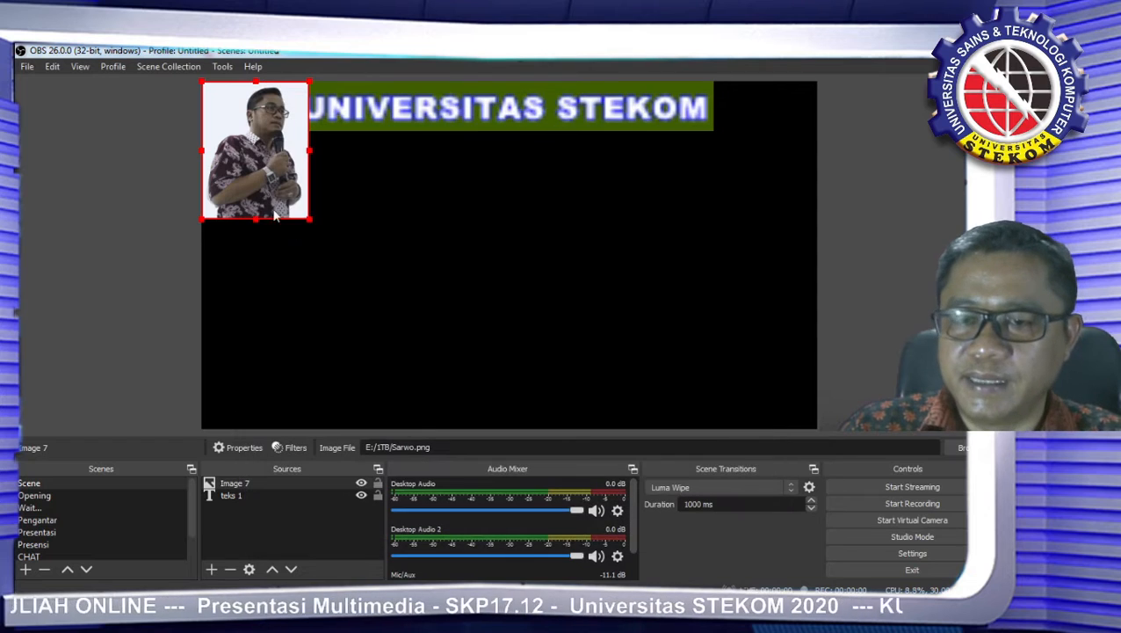
Step: Enlarge the portrait image to about twice its size, place it in the canvas's lower-left corner below the title, and deselect it
drag(311, 222, 366, 295)
drag(315, 183, 314, 319)
drag(365, 220, 410, 193)
click(413, 297)
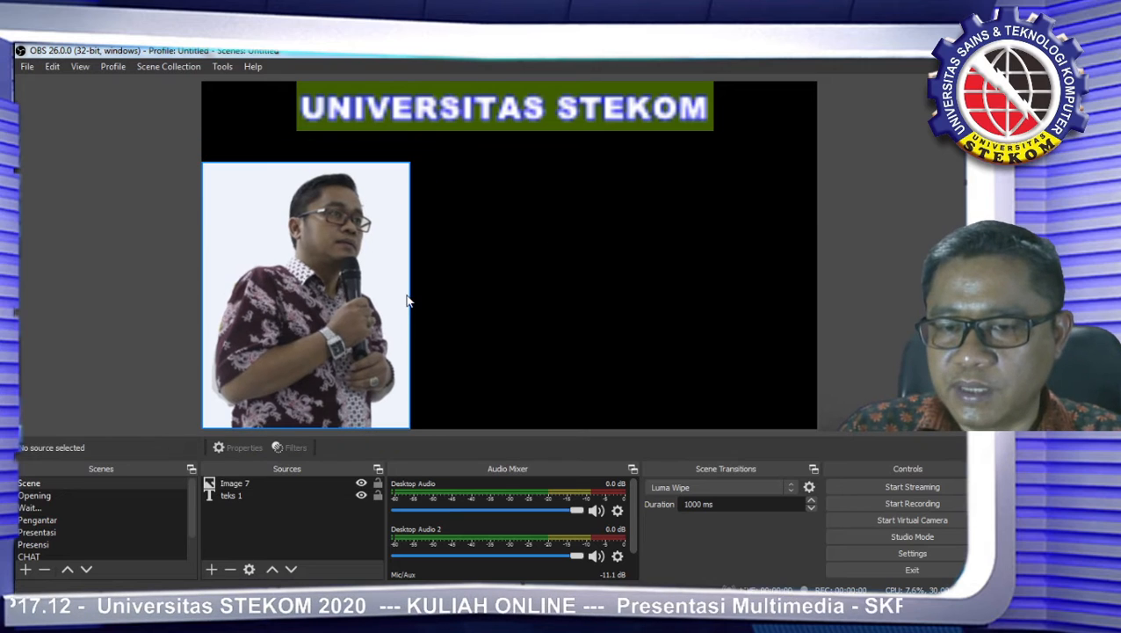
click(211, 569)
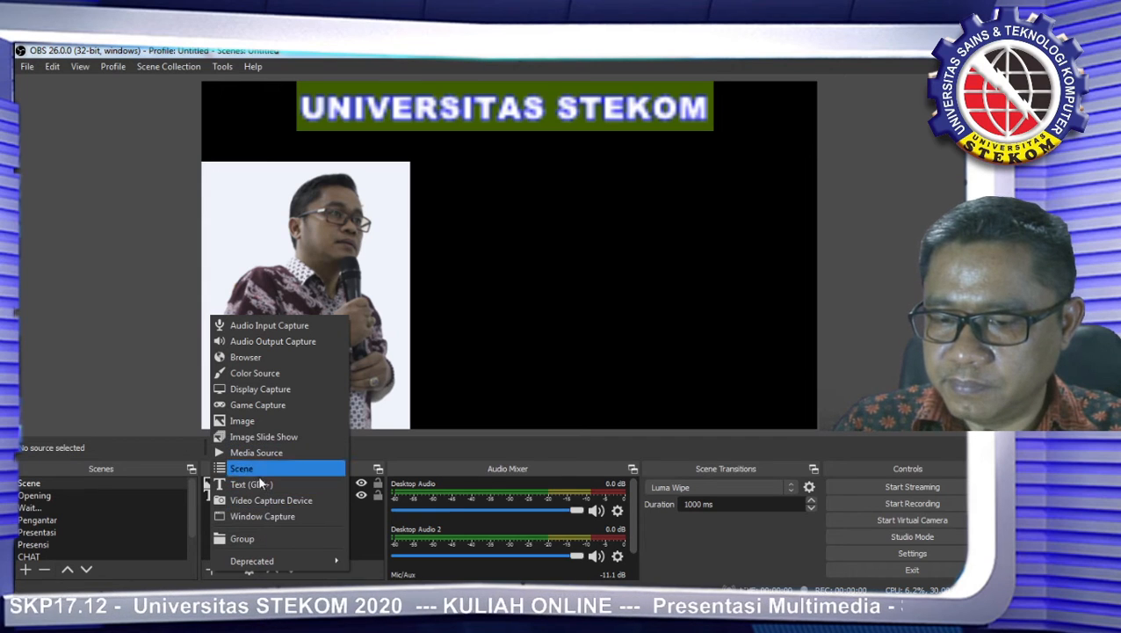
click(269, 452)
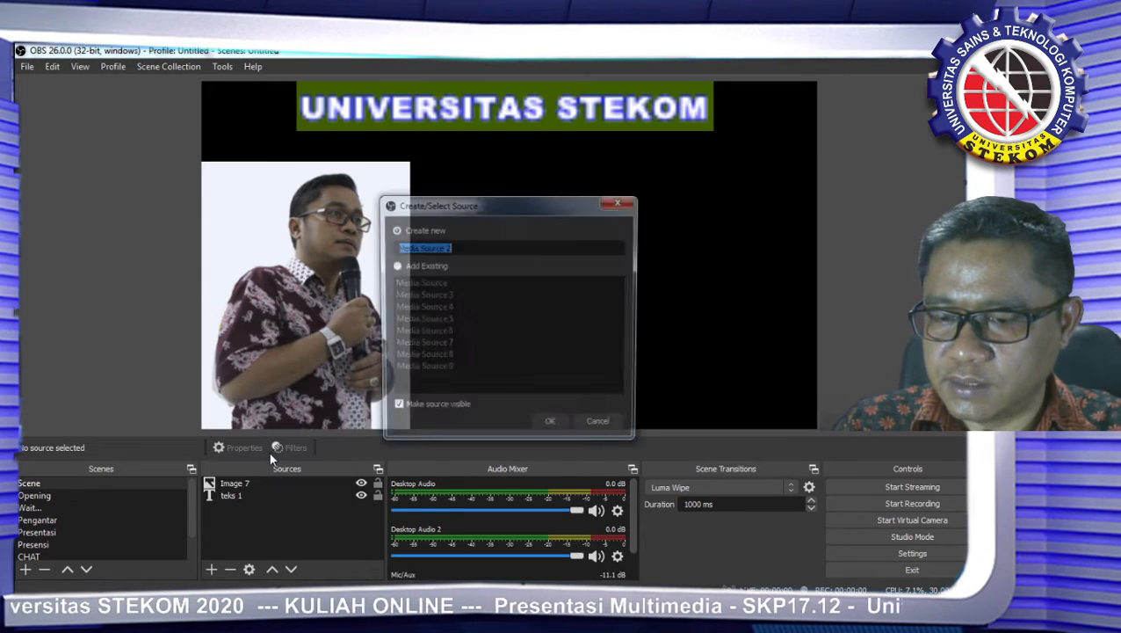
click(554, 426)
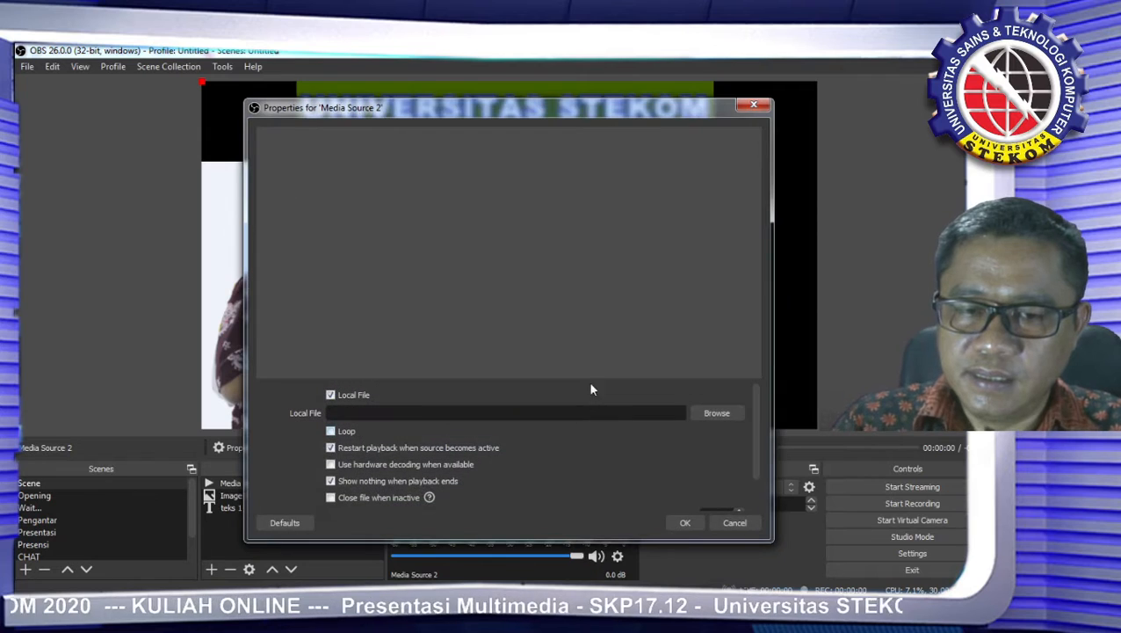
click(701, 413)
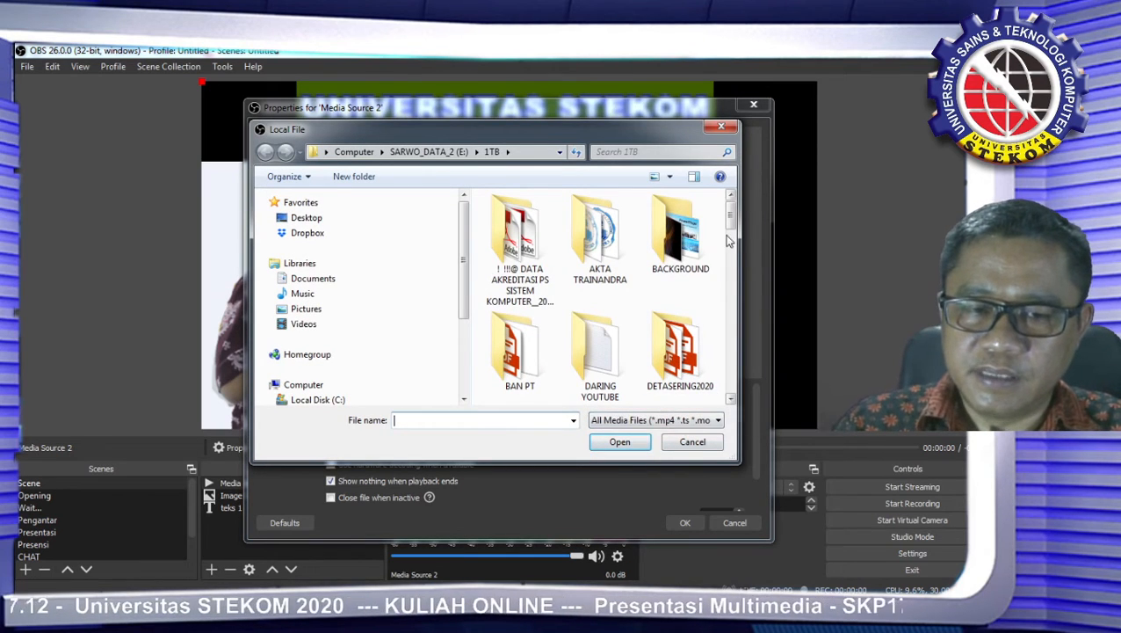
drag(731, 220, 735, 249)
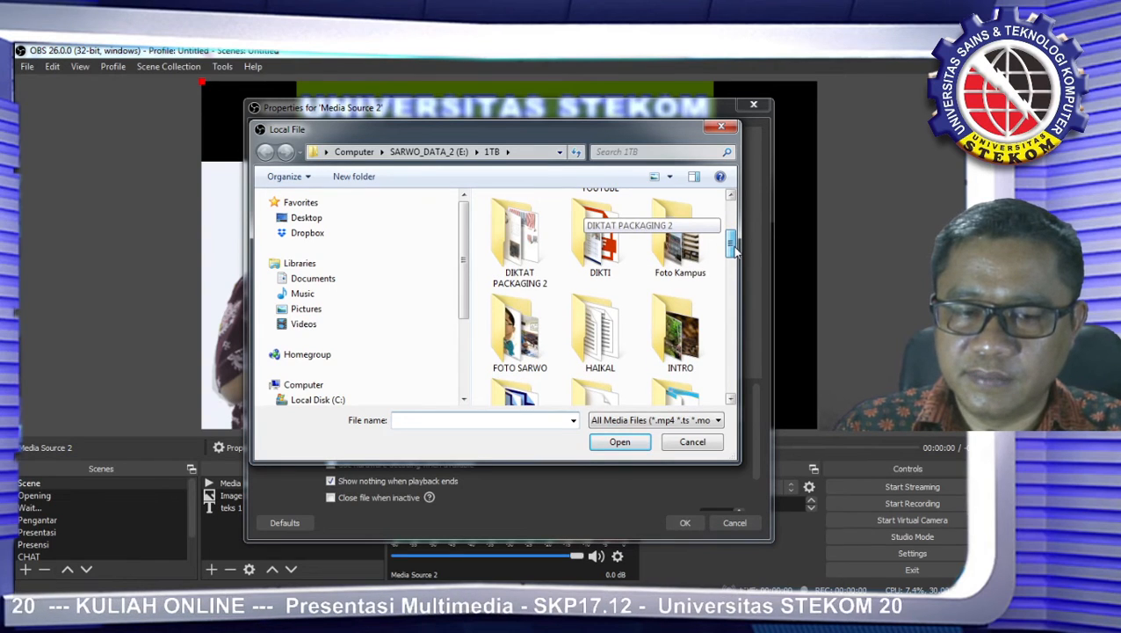
double_click(680, 332)
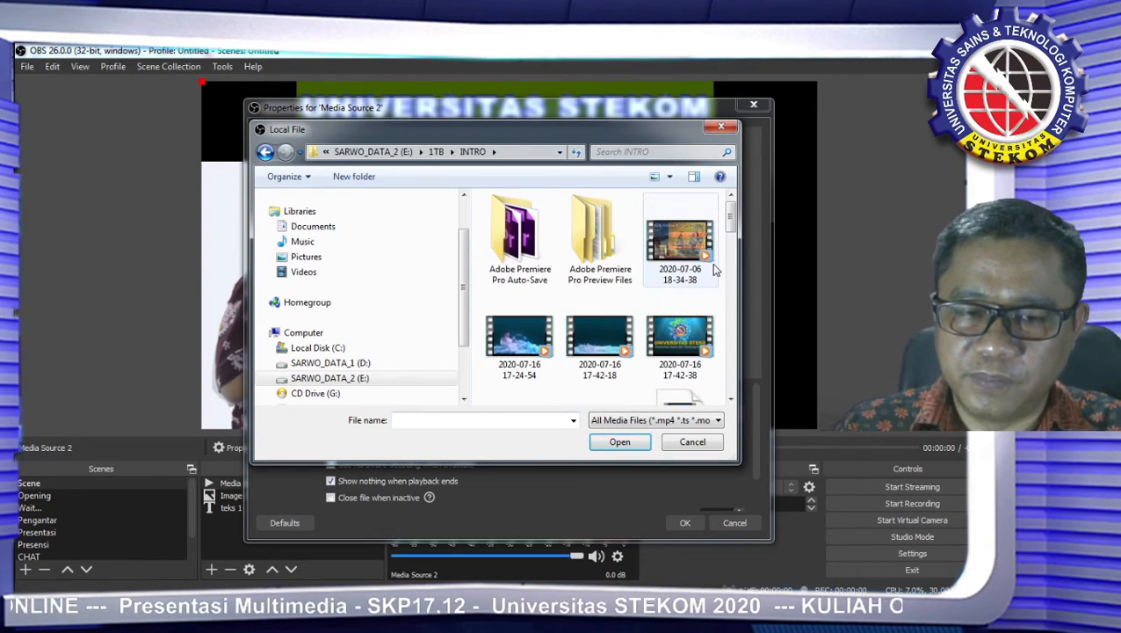
double_click(699, 345)
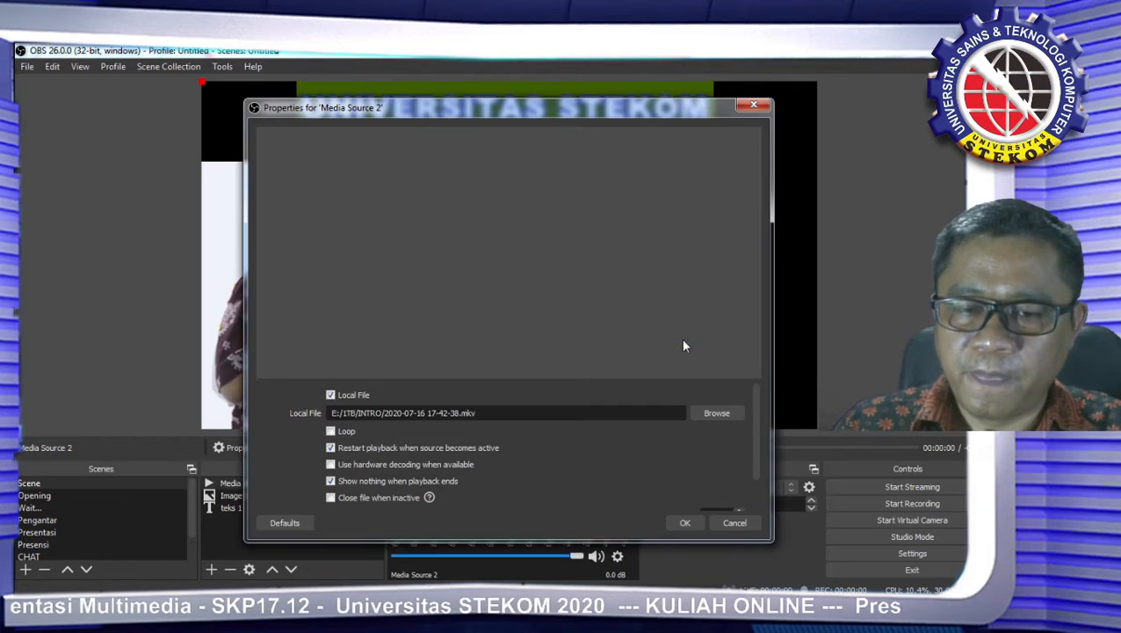
click(684, 522)
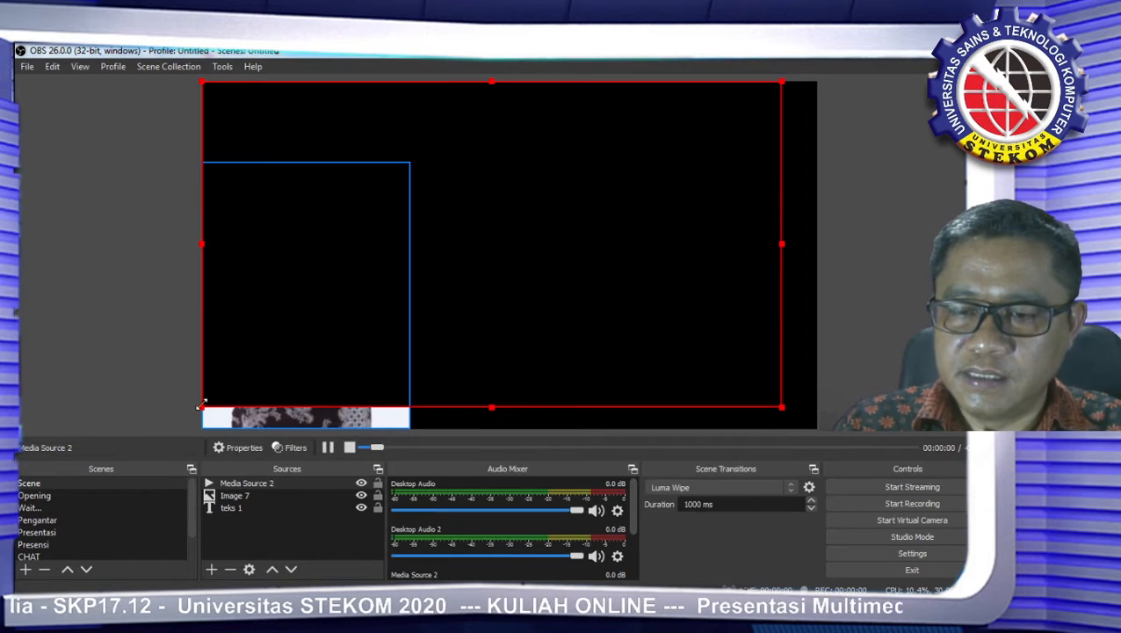
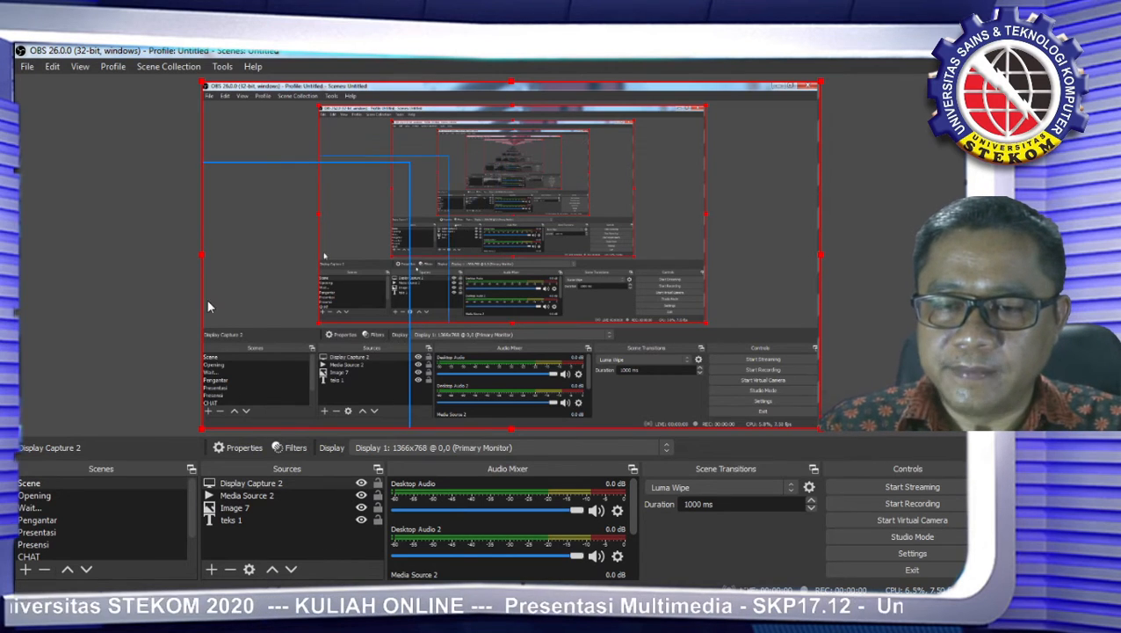
Step: Shrink the display capture to about two thirds of the canvas width below the title, and reduce the portrait to about two thirds its size
drag(200, 264, 418, 262)
drag(573, 234, 566, 348)
click(384, 196)
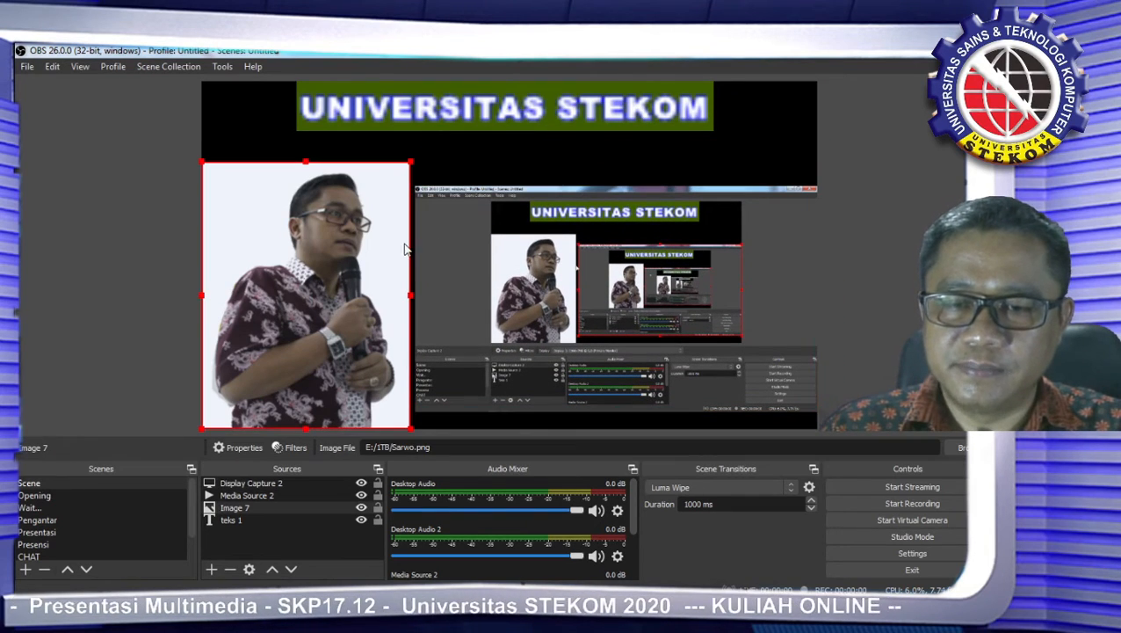
drag(409, 164, 343, 242)
drag(244, 334, 261, 286)
Step: Enlarge the display capture up and leftward until it nearly meets the portrait, about 73% of the canvas width, and deselect it
click(572, 278)
drag(415, 186, 369, 161)
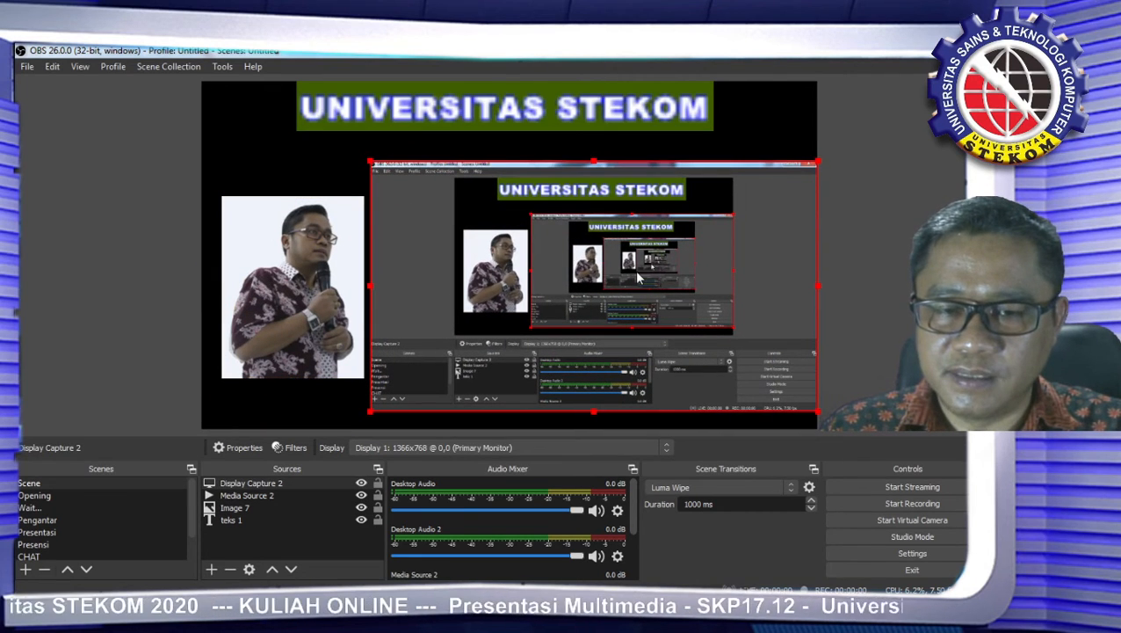
click(642, 145)
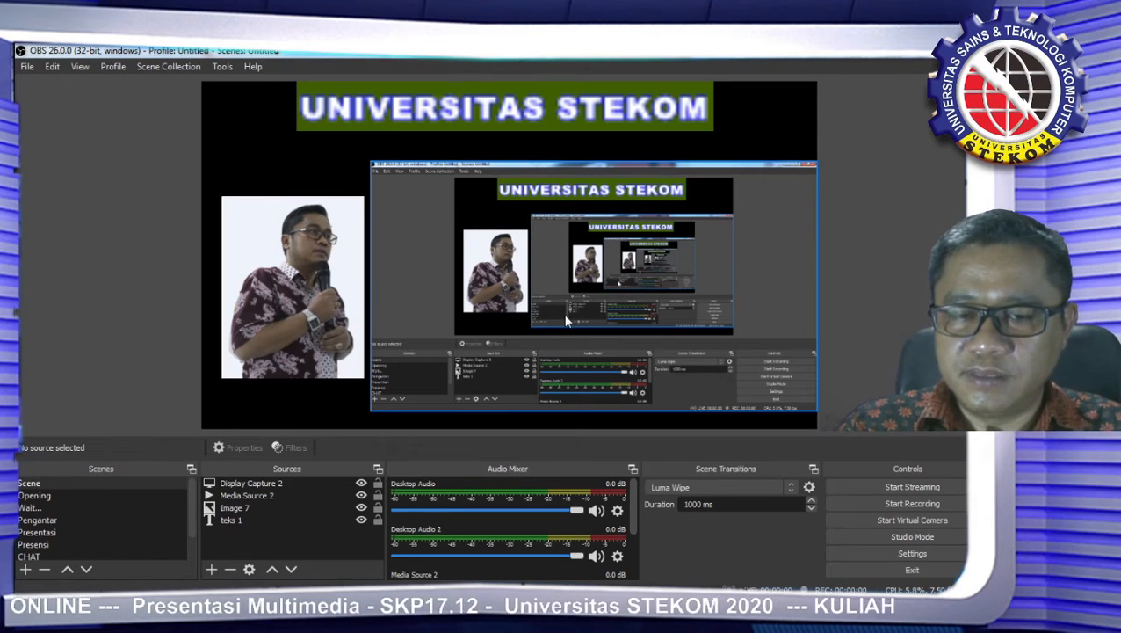
Step: Launch the Windows Calculator and move its window to the lower middle of the screen
mouse_move(101, 589)
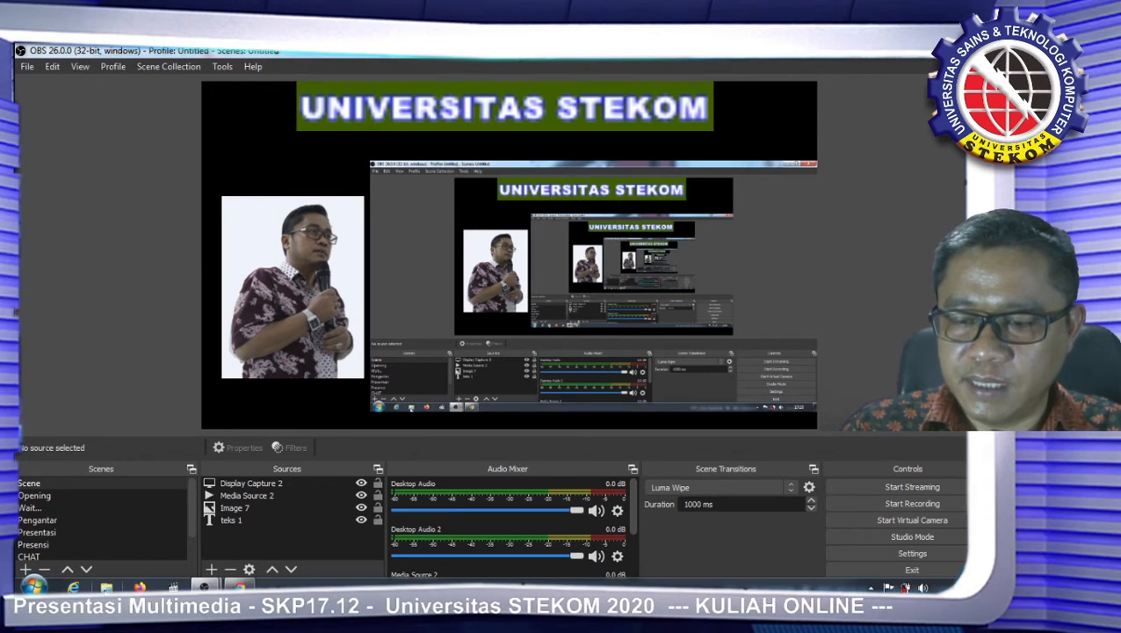
click(35, 586)
click(74, 525)
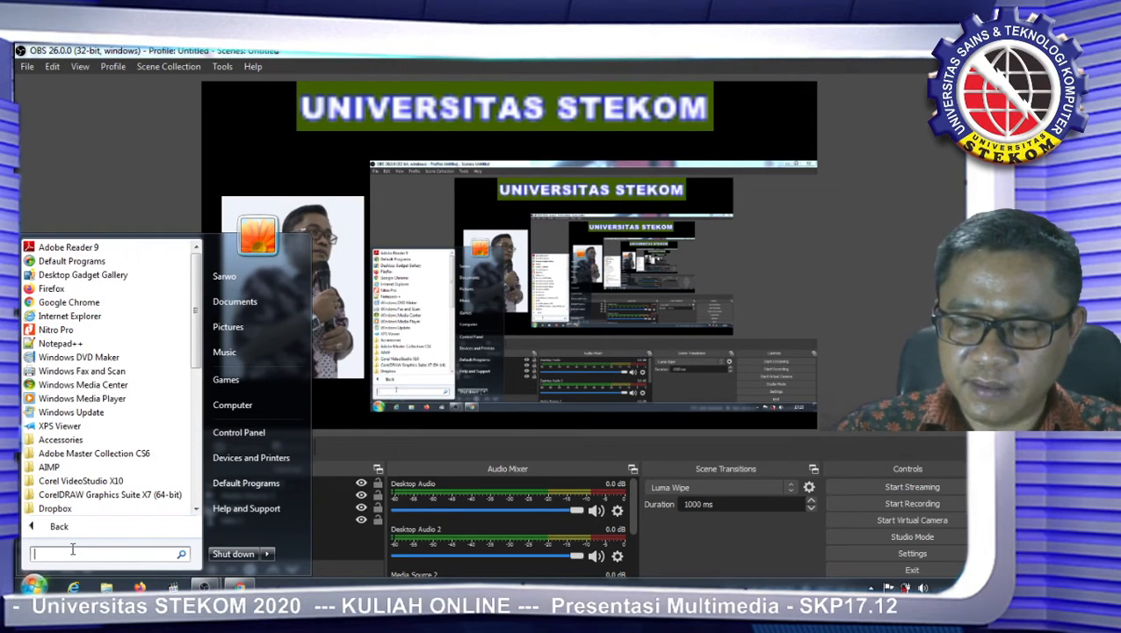
text(calc)
key(Escape)
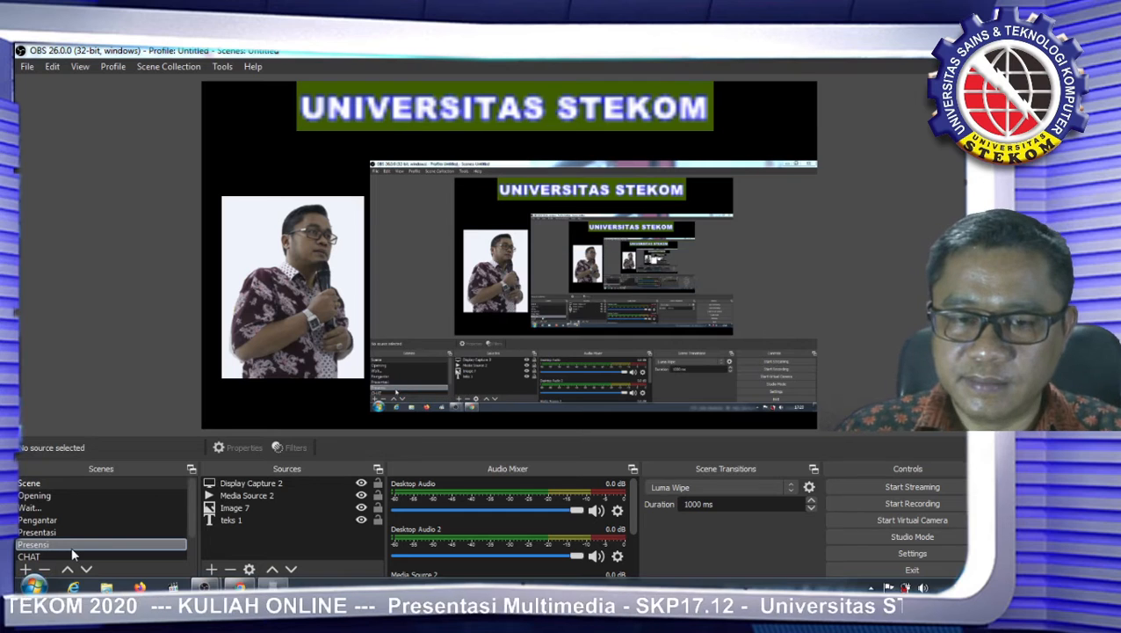
drag(818, 88, 761, 187)
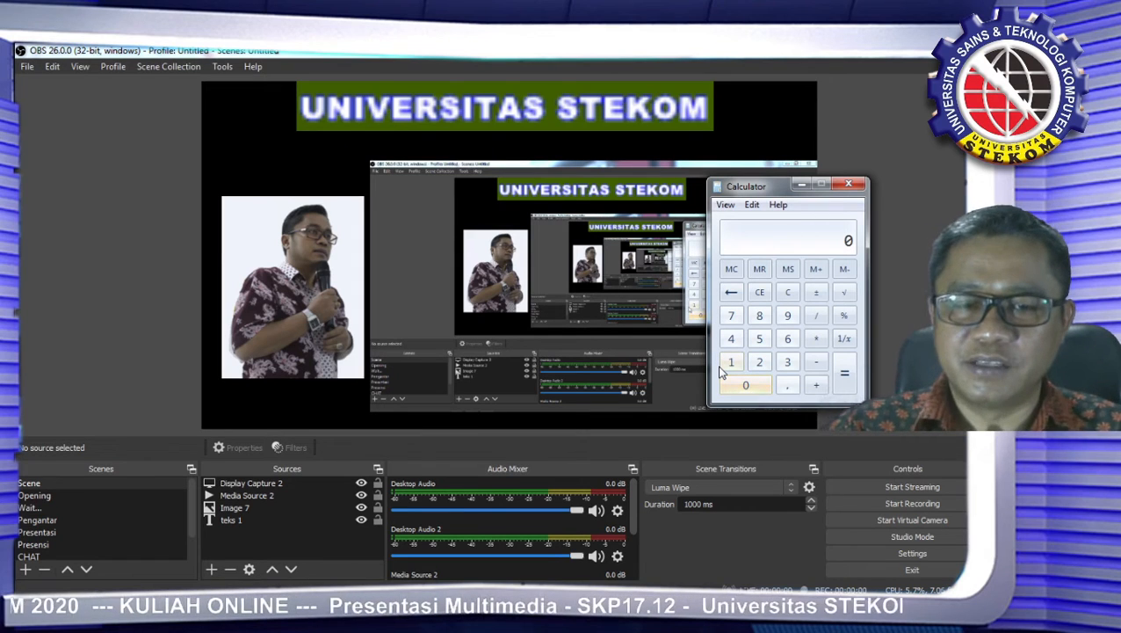
drag(761, 189, 495, 355)
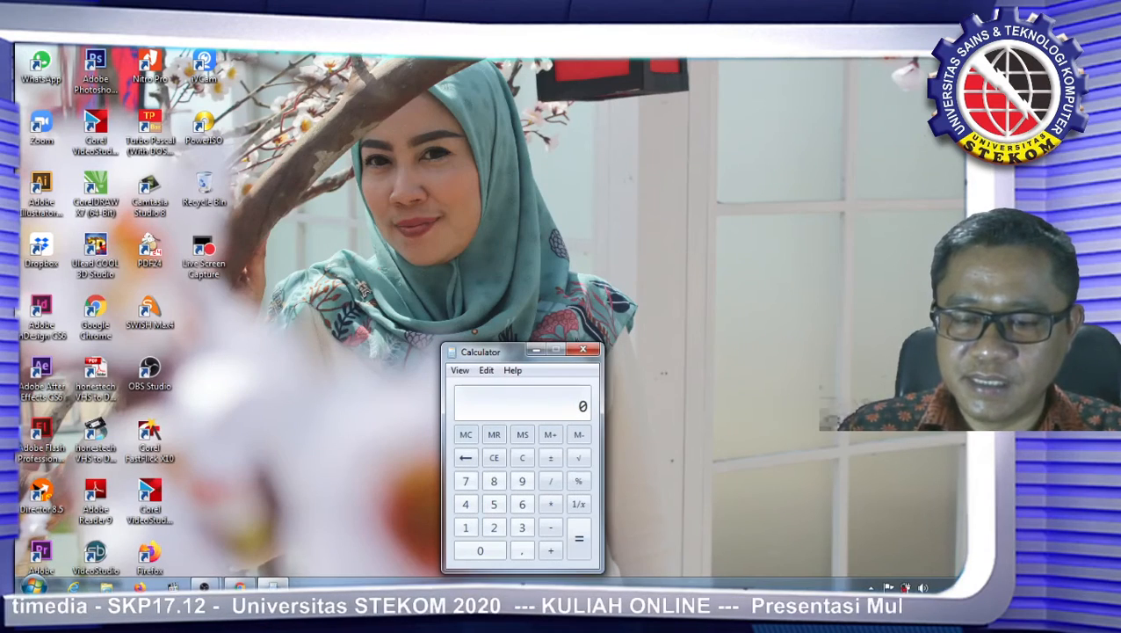
Step: Switch back to OBS Studio, bring the Calculator window in front of it and move it over the display capture
mouse_move(204, 587)
click(301, 528)
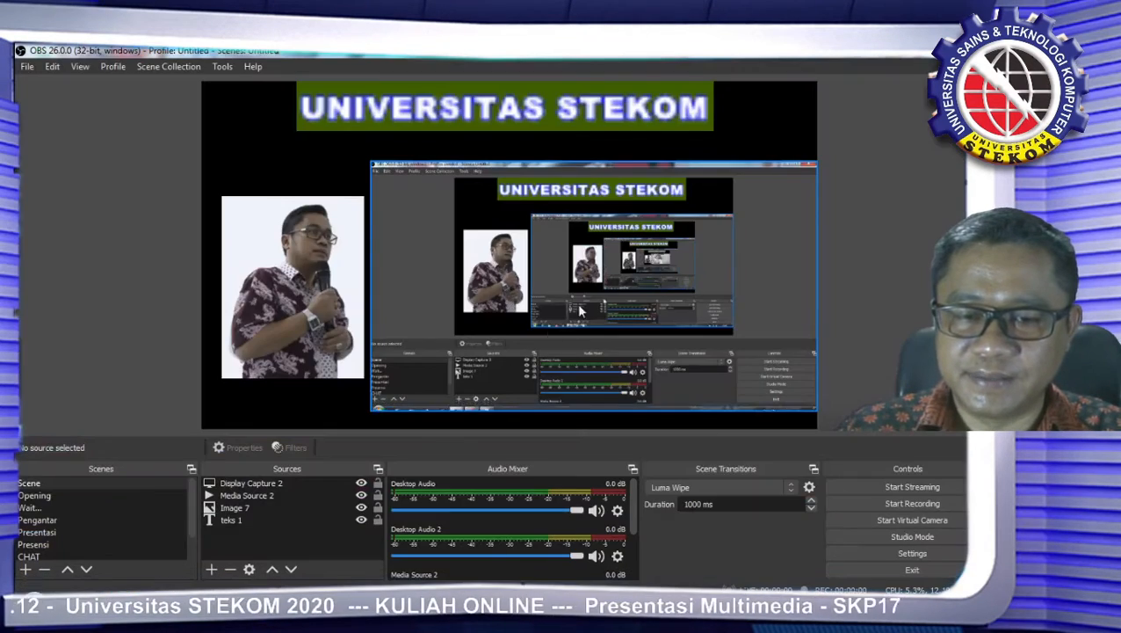
click(272, 587)
drag(567, 350, 615, 189)
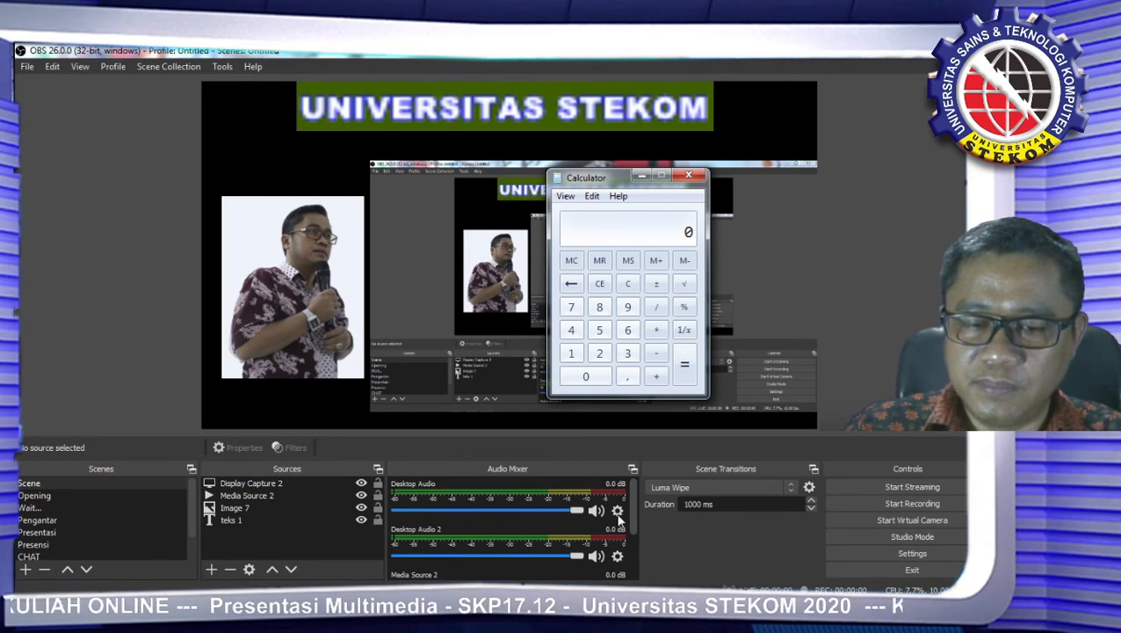
Step: Add a new Audio Input Capture source using Microphone (High Definition Audio Device) and set its mixer volume to 0.0 dB
click(211, 568)
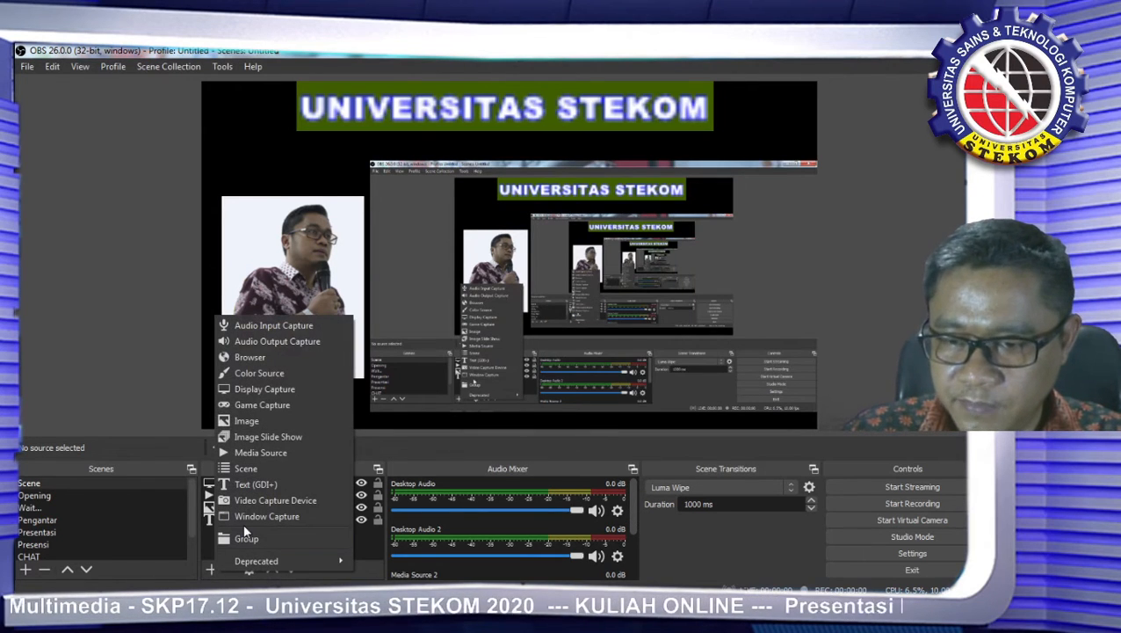
click(265, 325)
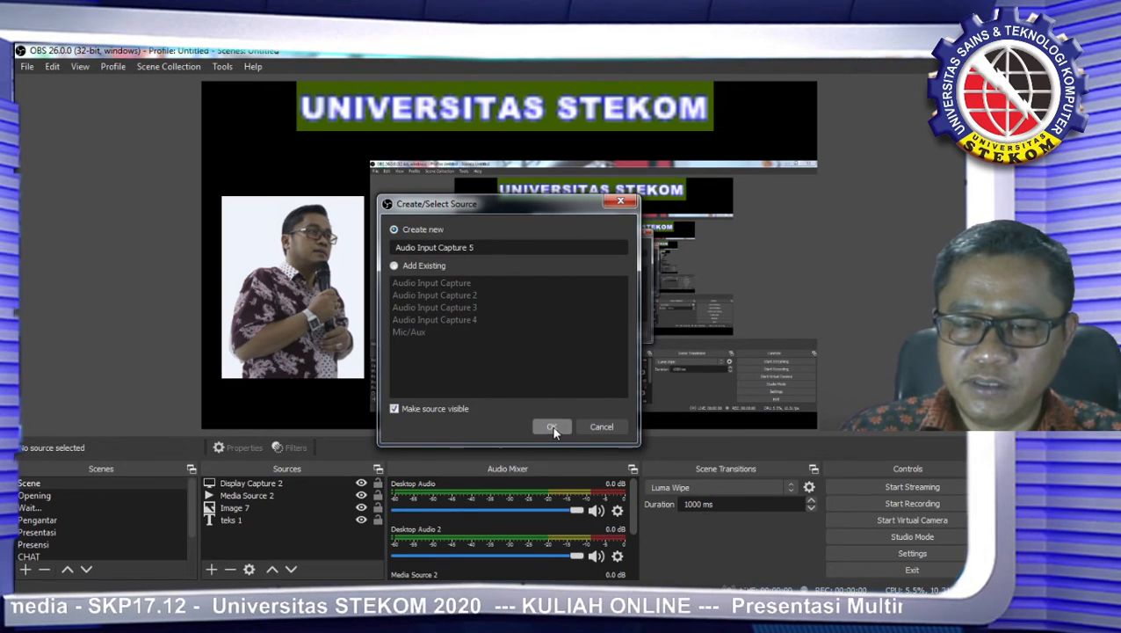
click(552, 426)
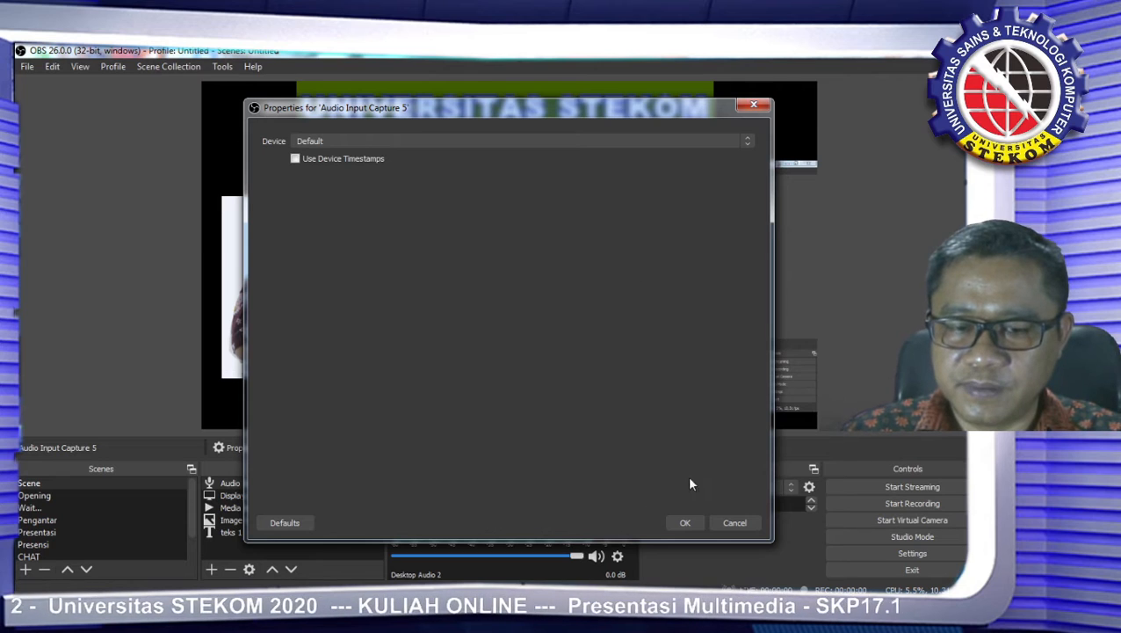
click(744, 139)
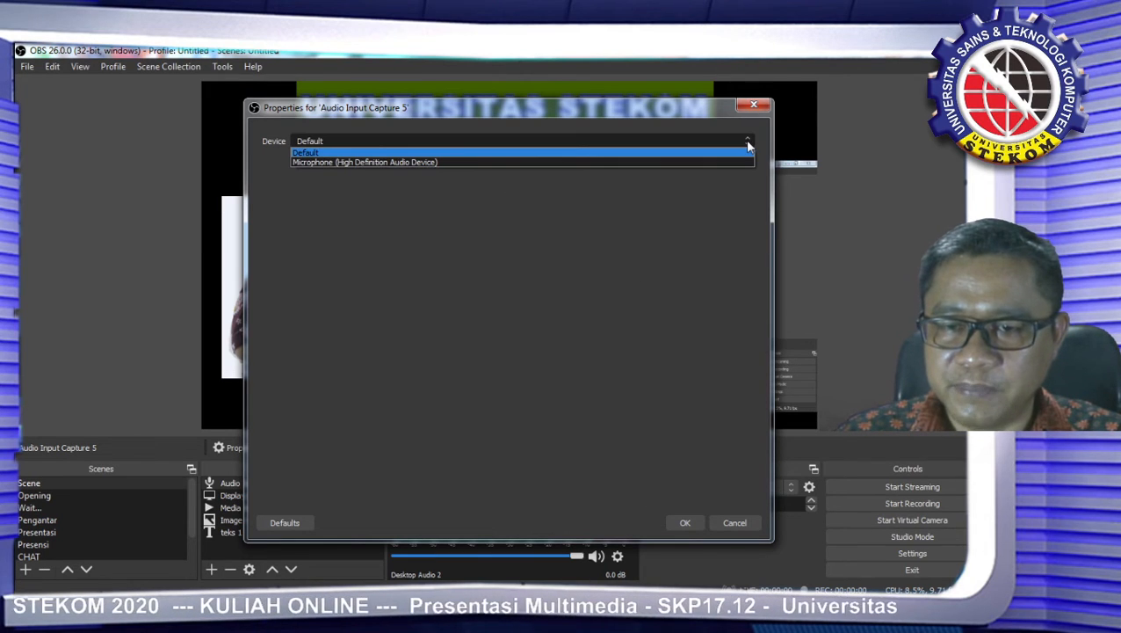
click(666, 164)
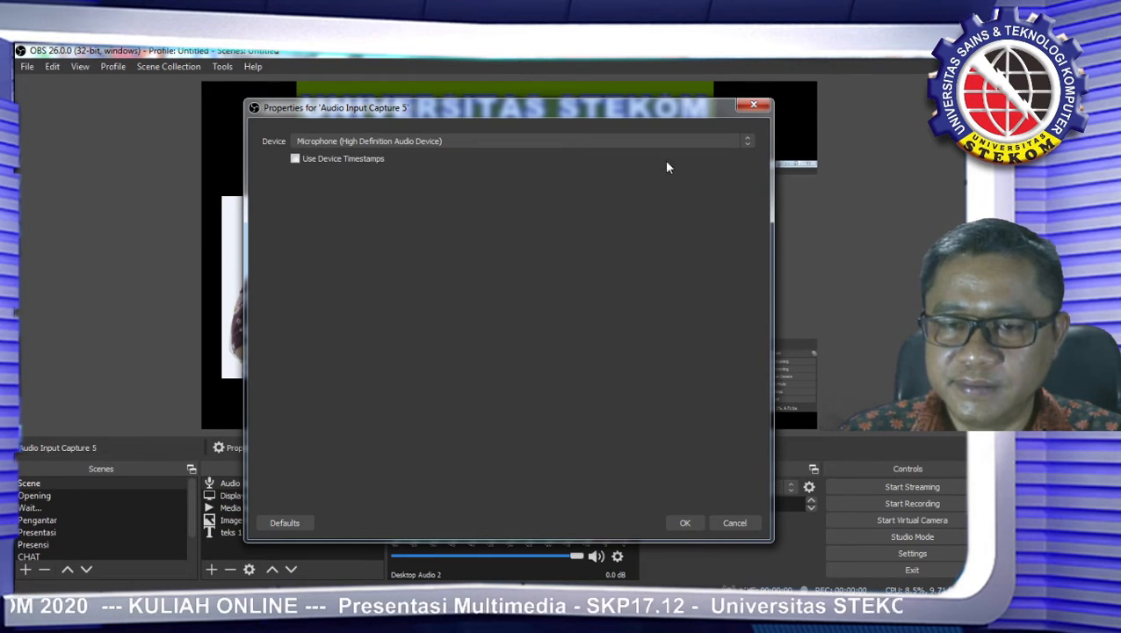
click(684, 522)
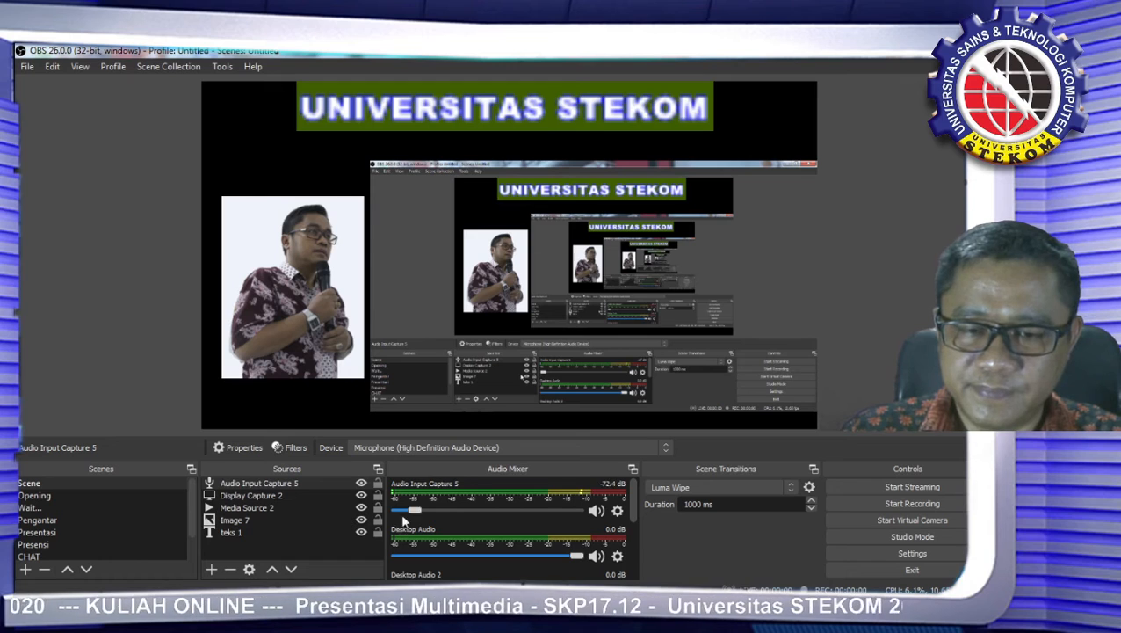
drag(567, 510, 587, 518)
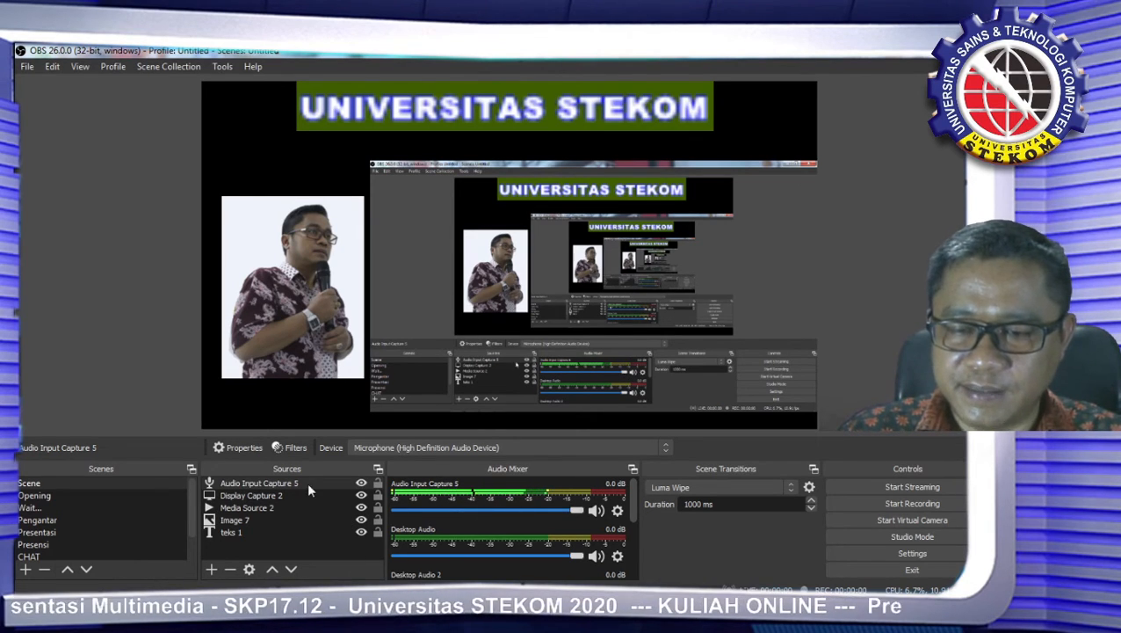
click(334, 497)
click(334, 488)
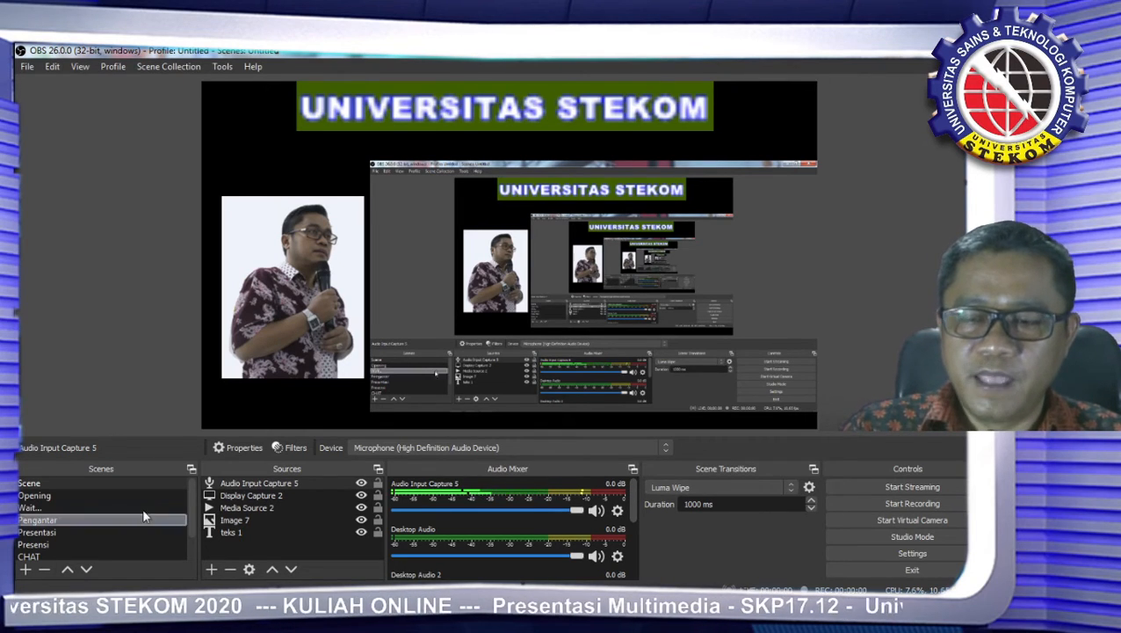
click(31, 493)
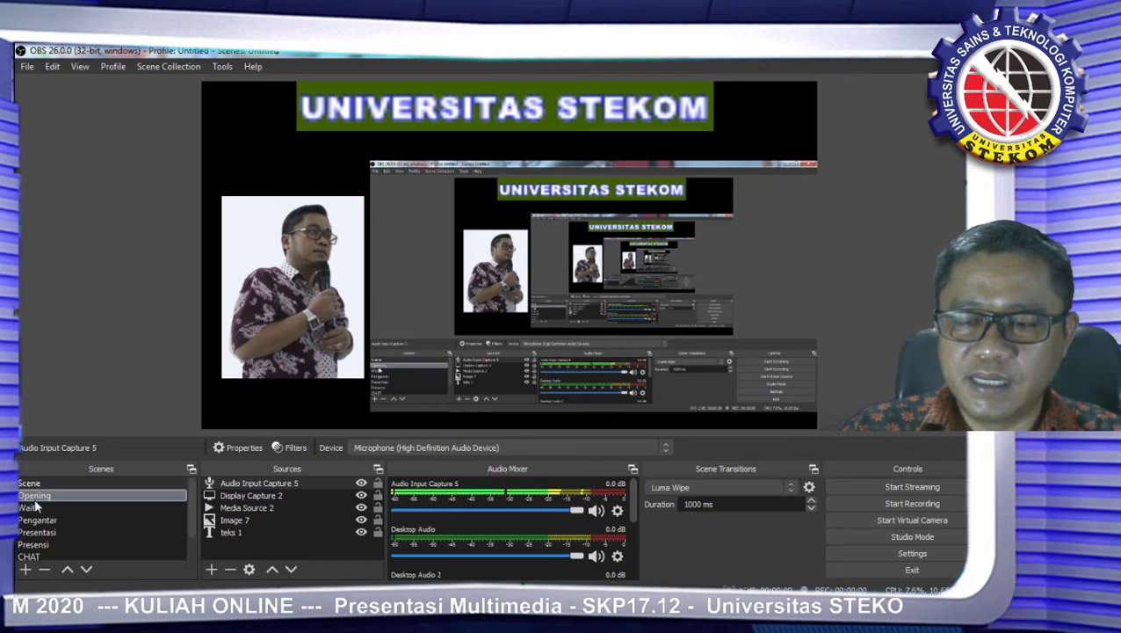
click(34, 481)
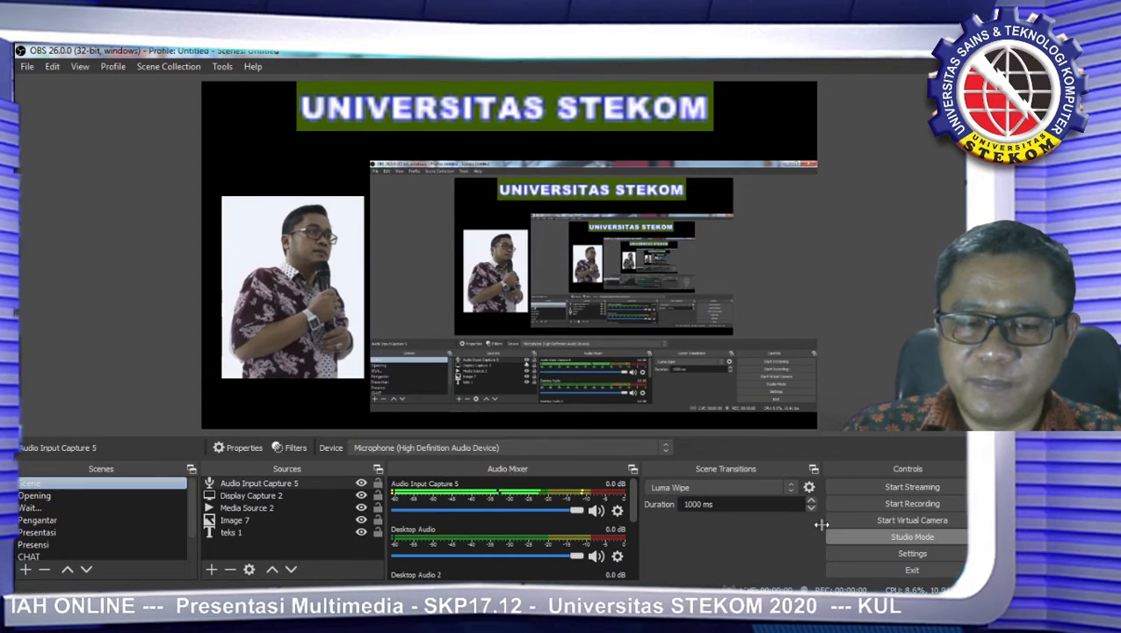
Step: Add a Swipe scene transition with the direction Left and preview it before accepting its properties
click(790, 487)
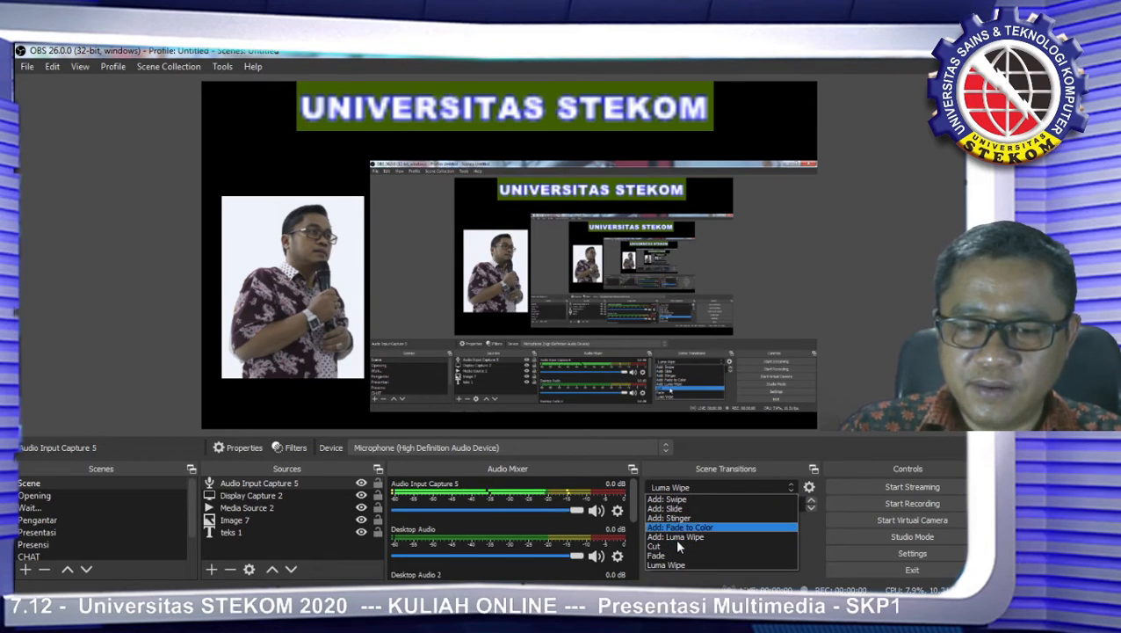
click(677, 498)
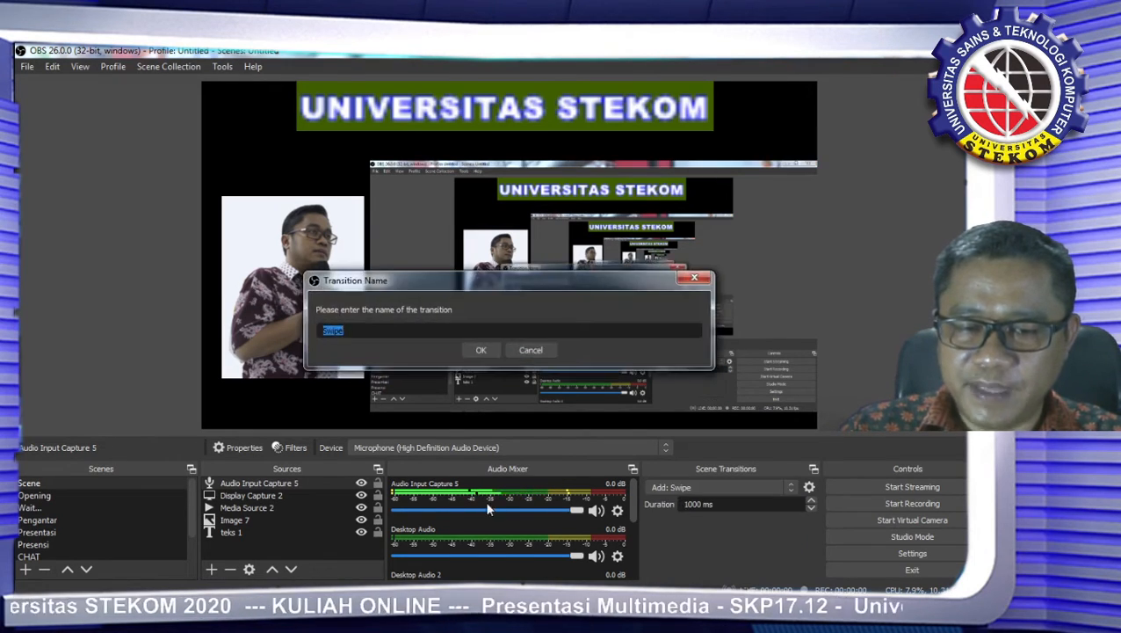
click(480, 350)
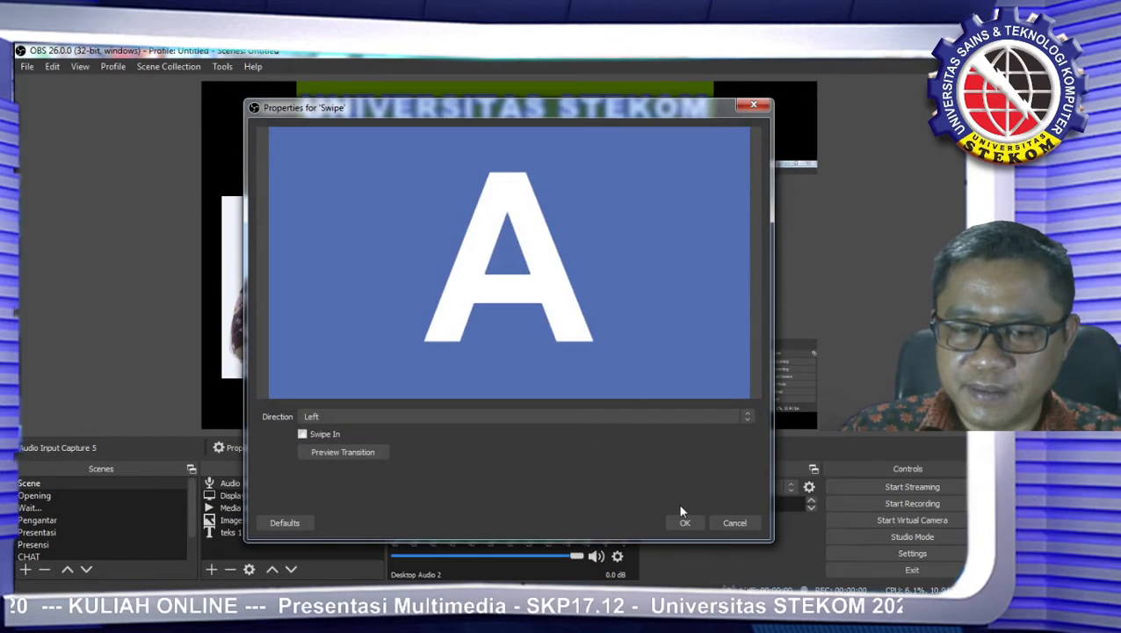
click(745, 418)
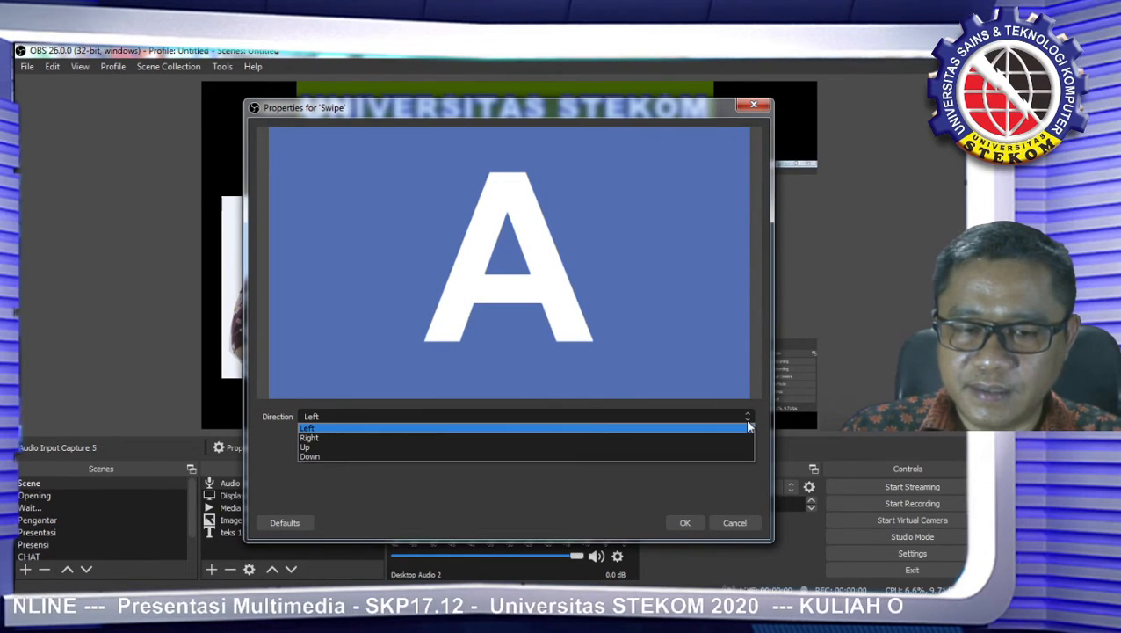
click(527, 409)
click(319, 446)
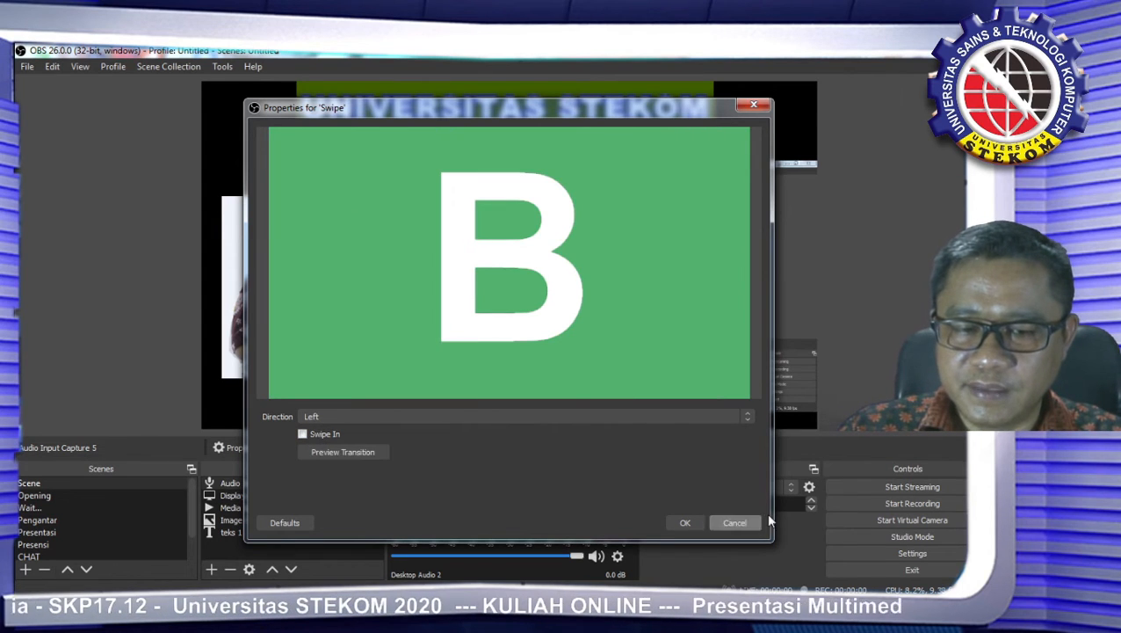
click(684, 522)
Step: Test the Swipe transition by switching back and forth between the scenes Scene and Opening, finishing on Opening
click(36, 495)
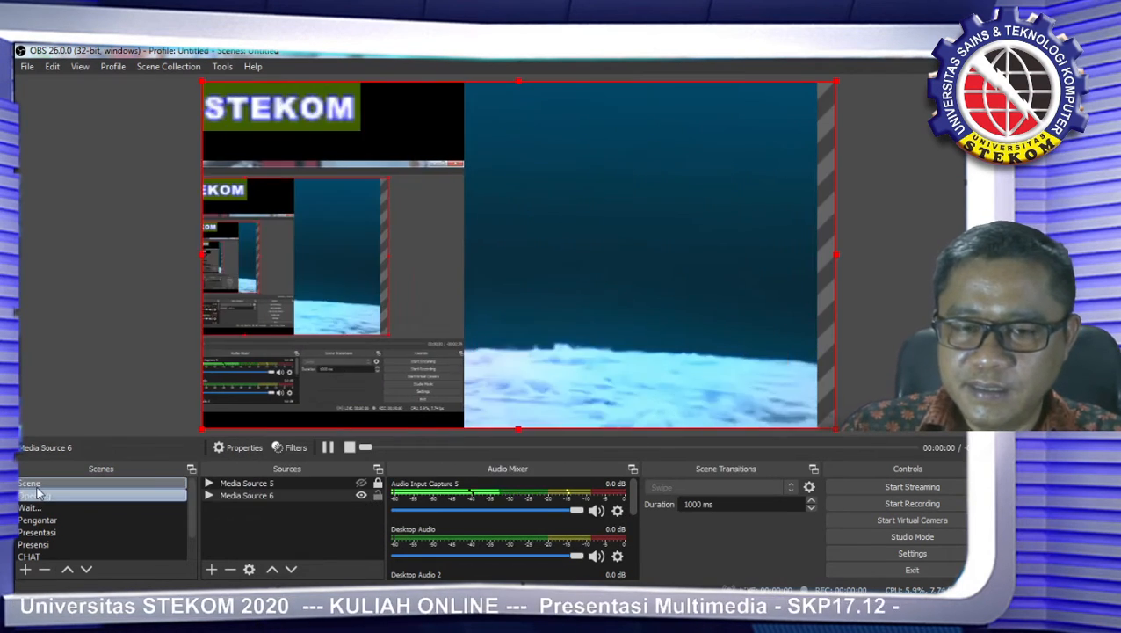
click(37, 485)
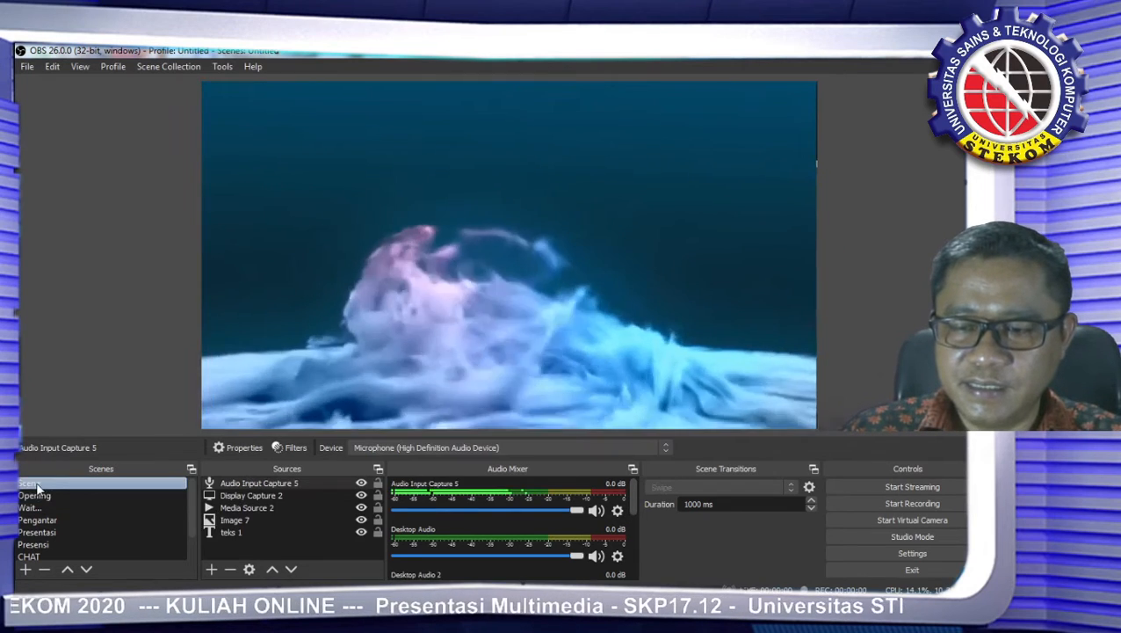
key(Down)
key(Up)
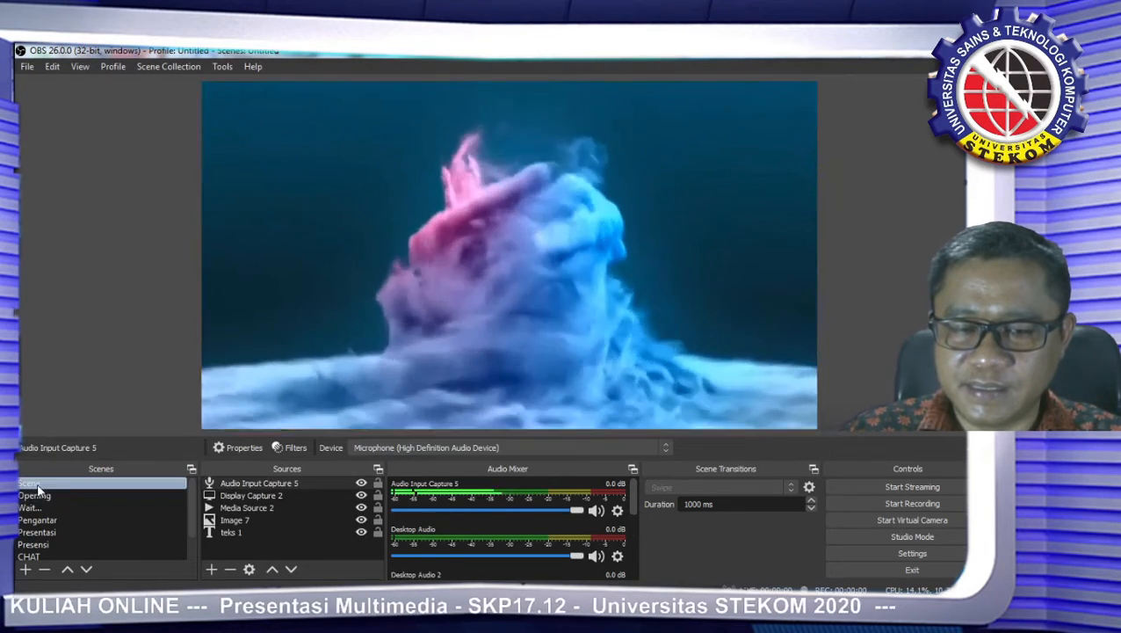
click(35, 495)
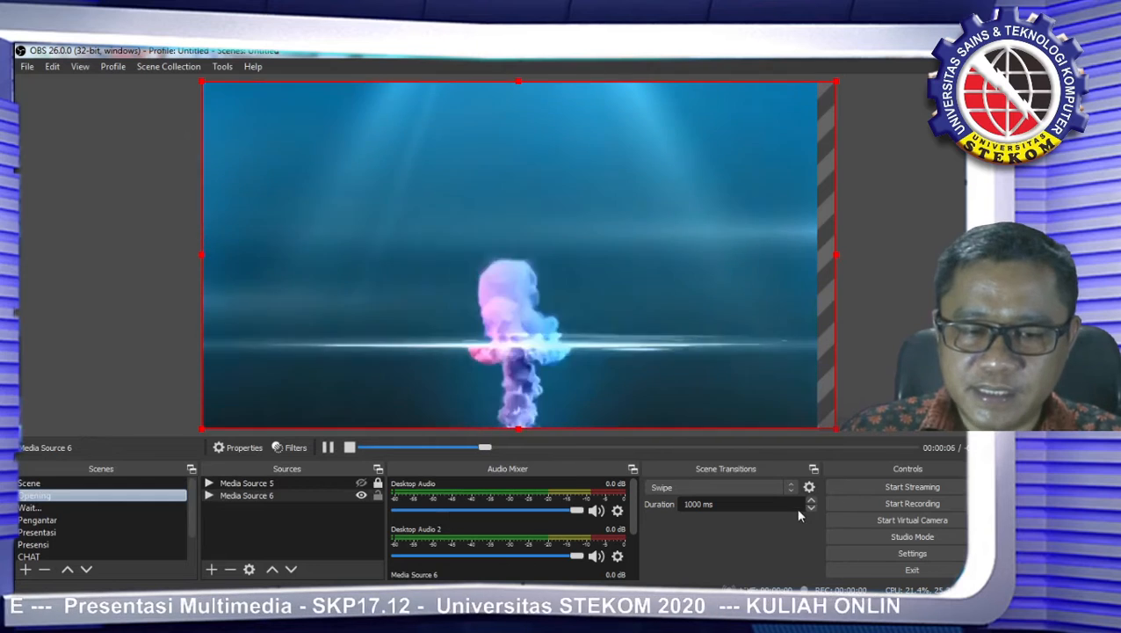
Step: Add a Slide scene transition with the direction Down, previewing it before and after changing the direction, and accept its properties
click(762, 488)
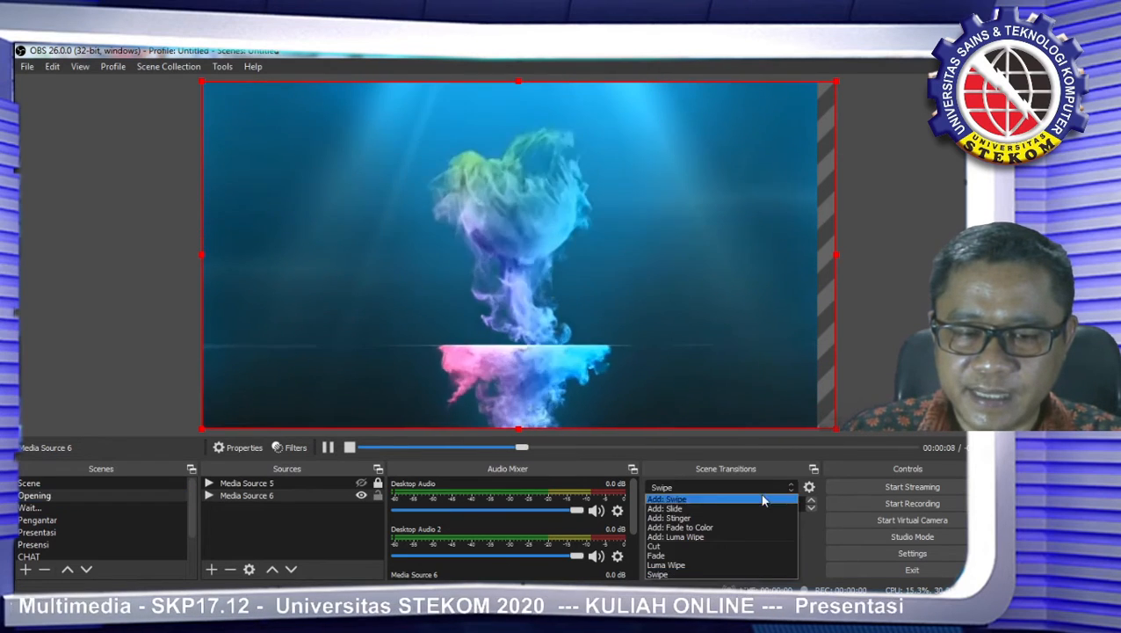
click(692, 509)
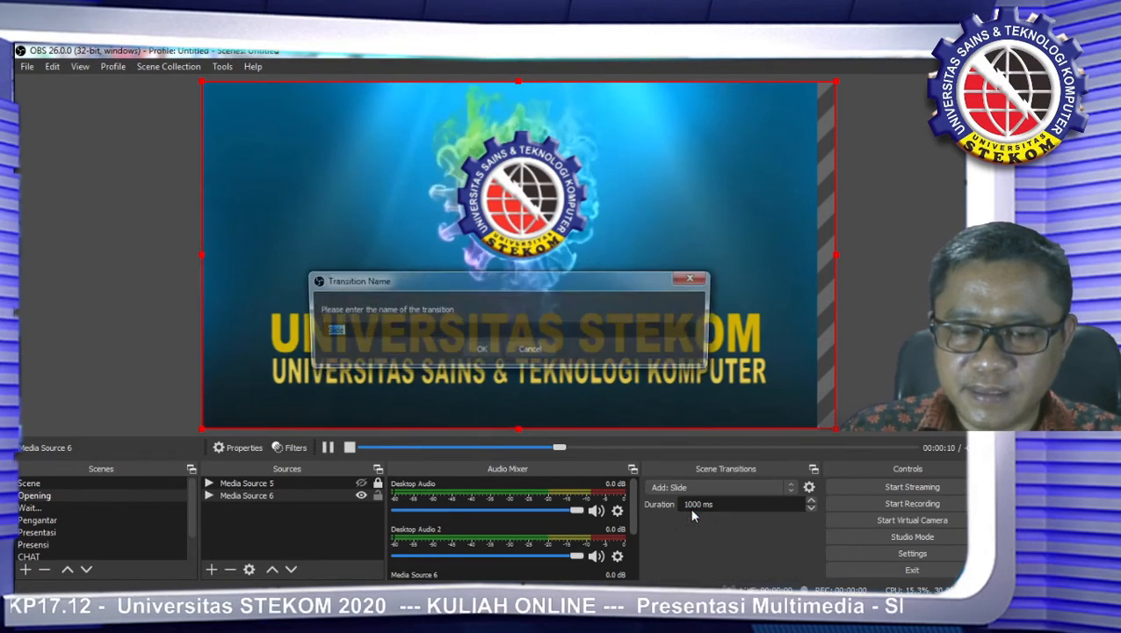
click(482, 348)
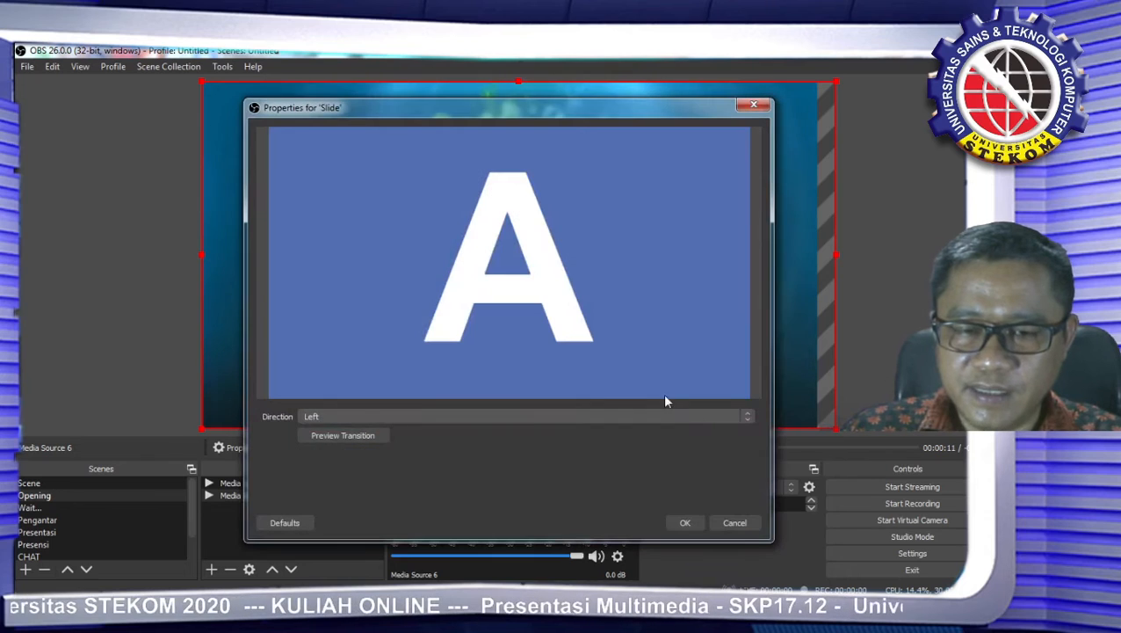
click(375, 435)
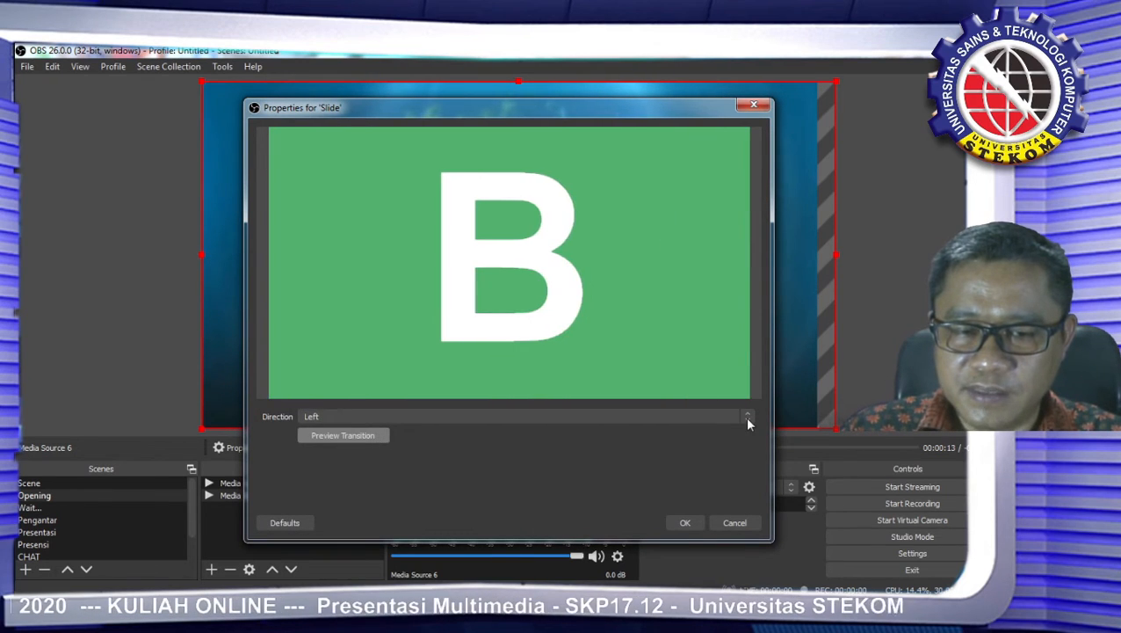
click(746, 417)
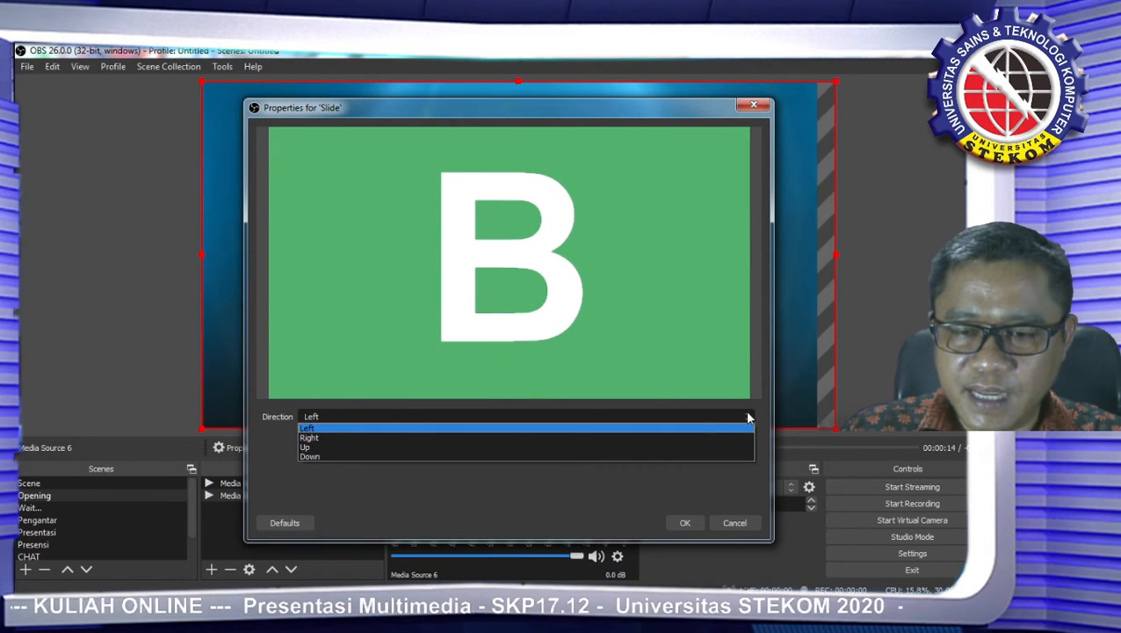
click(597, 457)
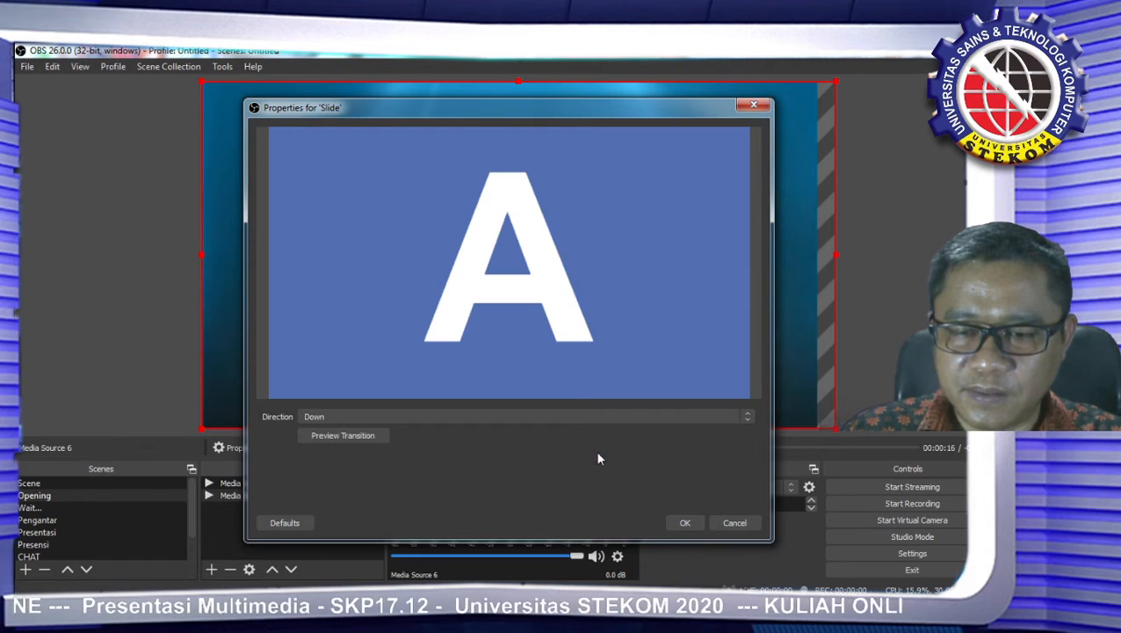
click(366, 437)
click(684, 522)
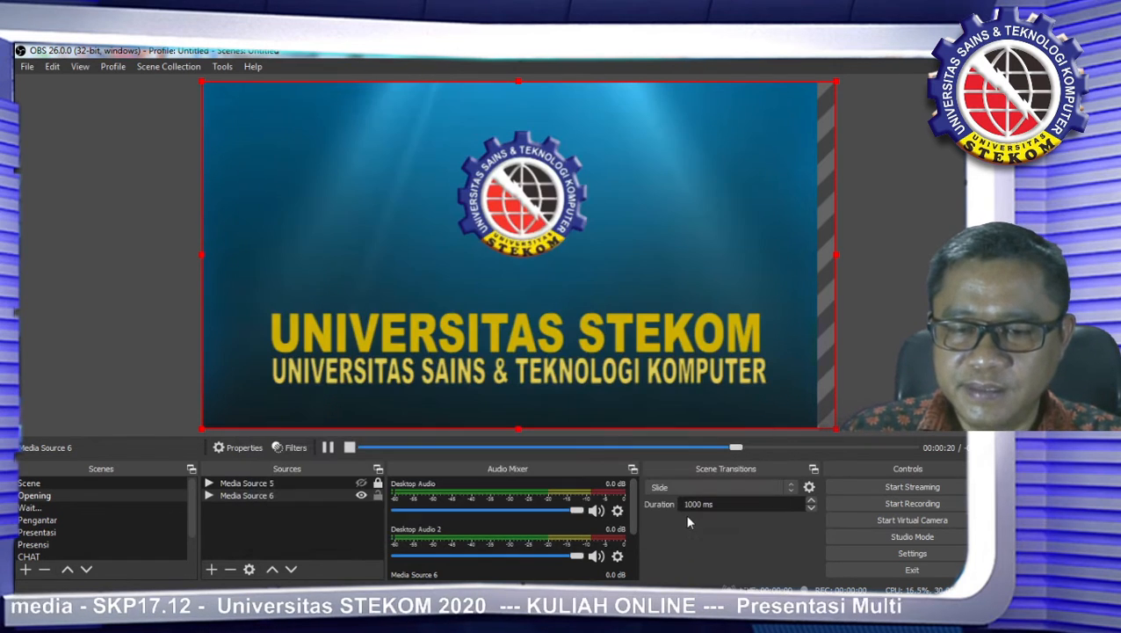
Step: Test the Slide transition by alternating between the scenes Opening and Scene, finishing on Scene
click(35, 495)
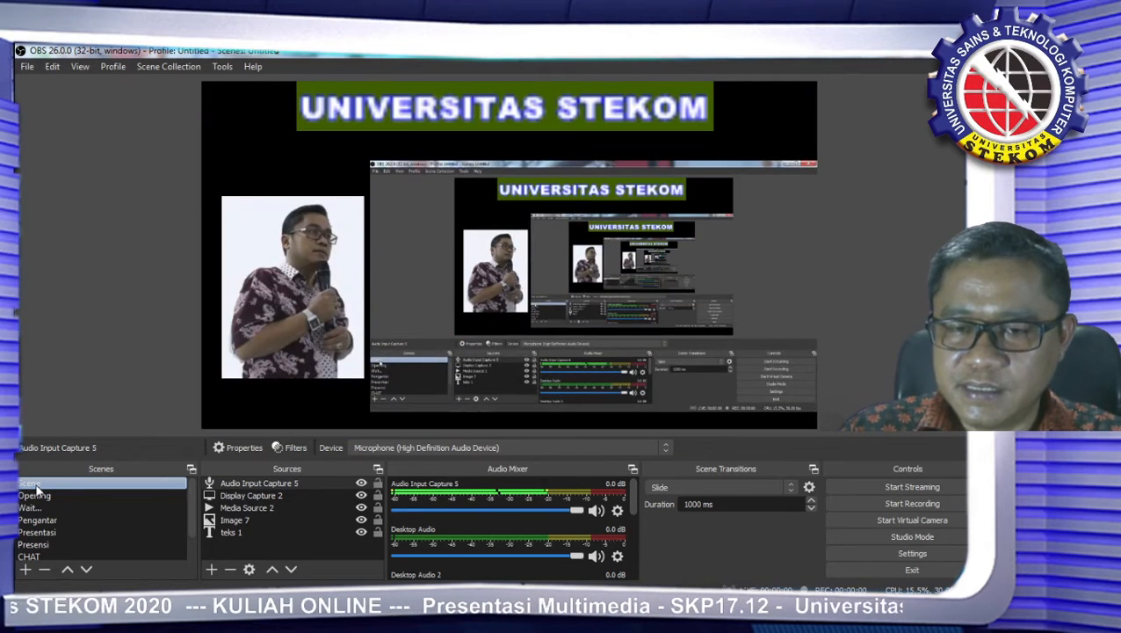
click(37, 484)
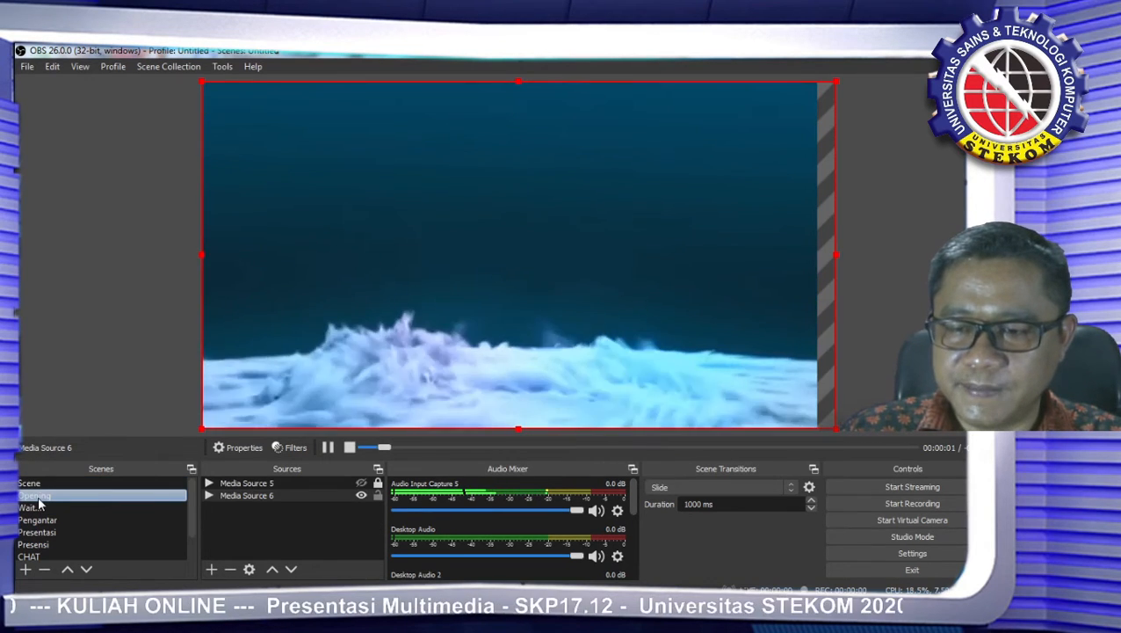
click(39, 487)
click(42, 498)
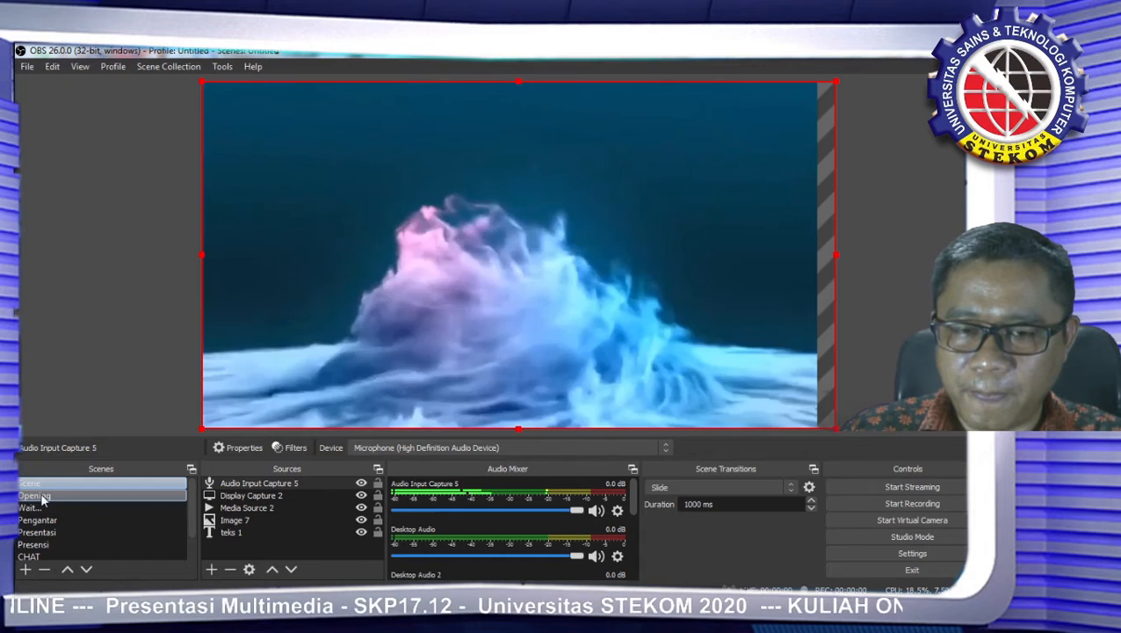
click(38, 486)
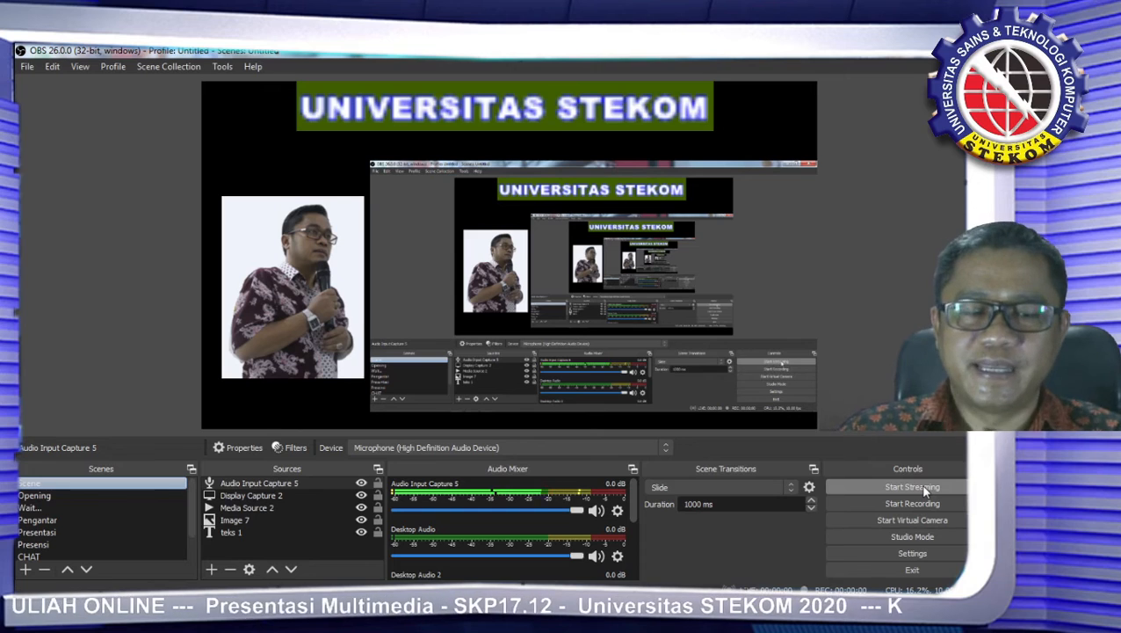
Step: Review the YouTube service, server and stream key in the stream settings, accept them and switch to YouTube Studio in the browser
click(912, 560)
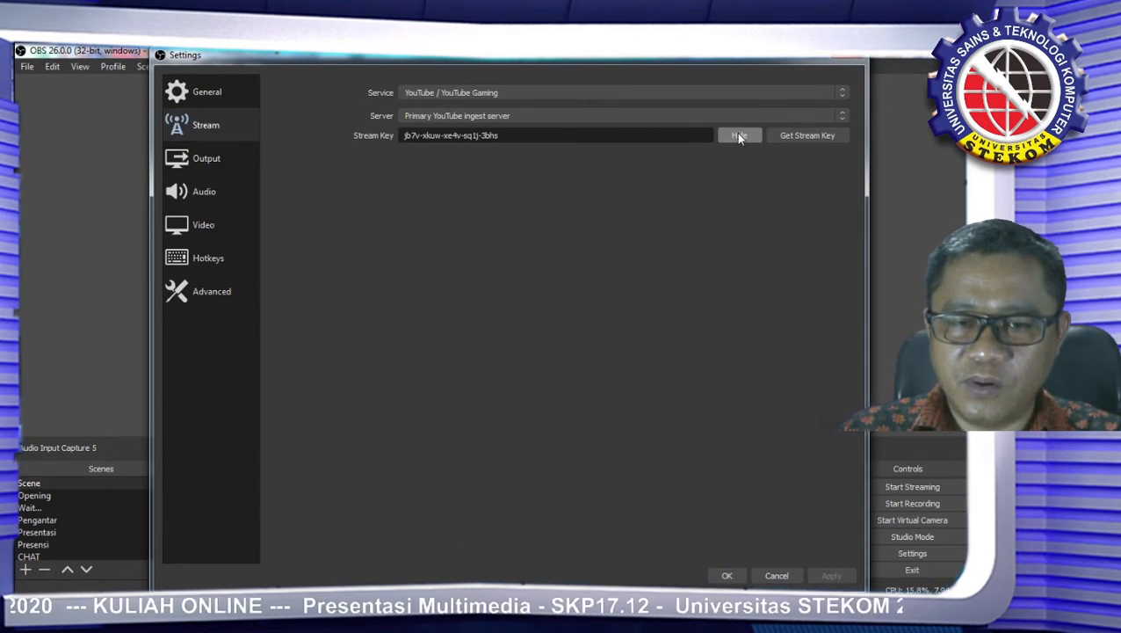
click(726, 576)
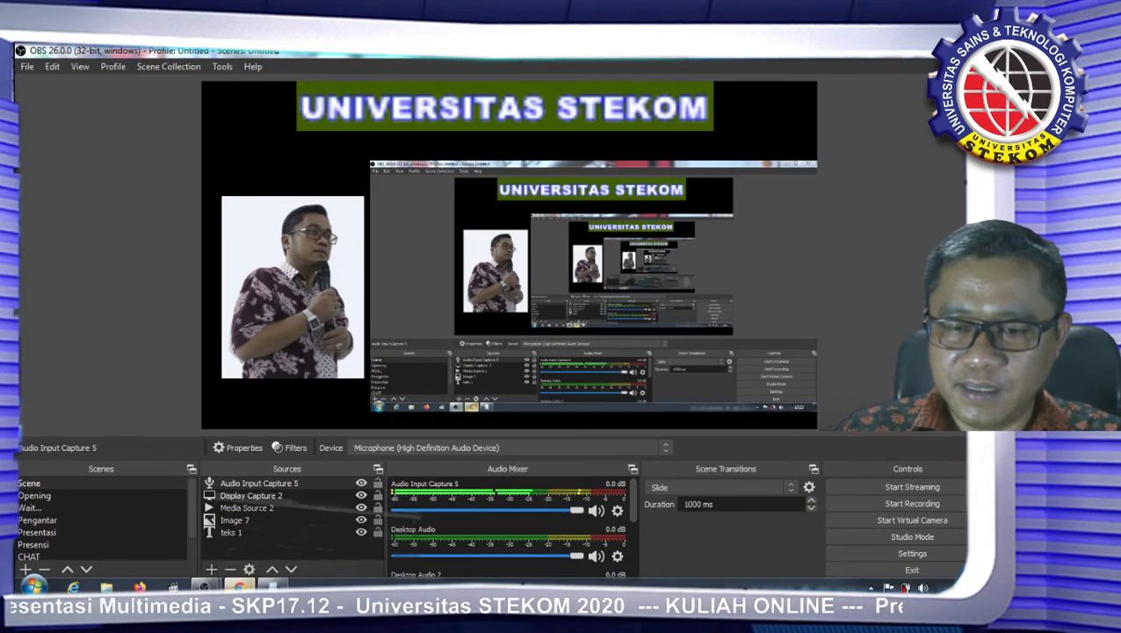
key(alt+Tab)
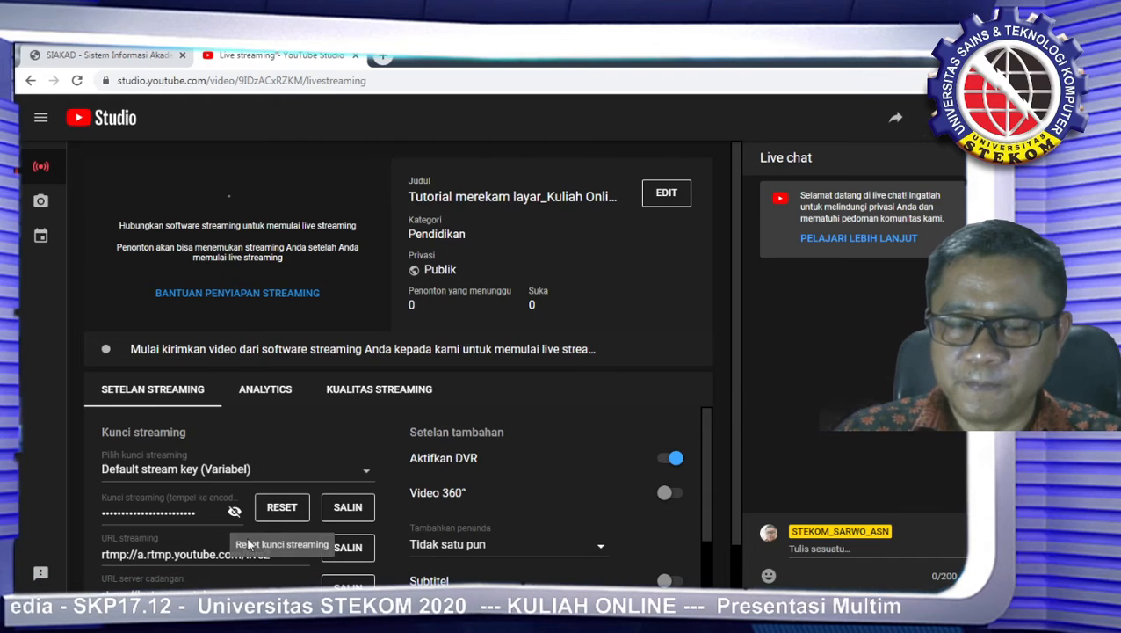
Step: Show the live stream's sharing options in YouTube Studio, highlight the video link and close the sharing dialog
click(896, 120)
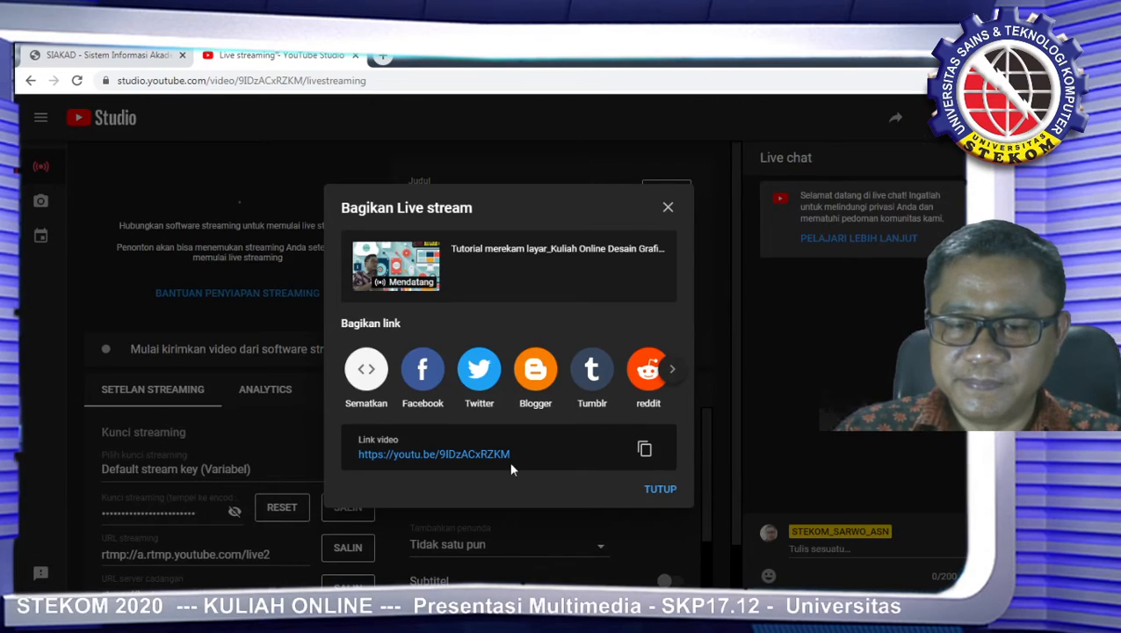
double_click(464, 455)
click(355, 449)
triple_click(358, 453)
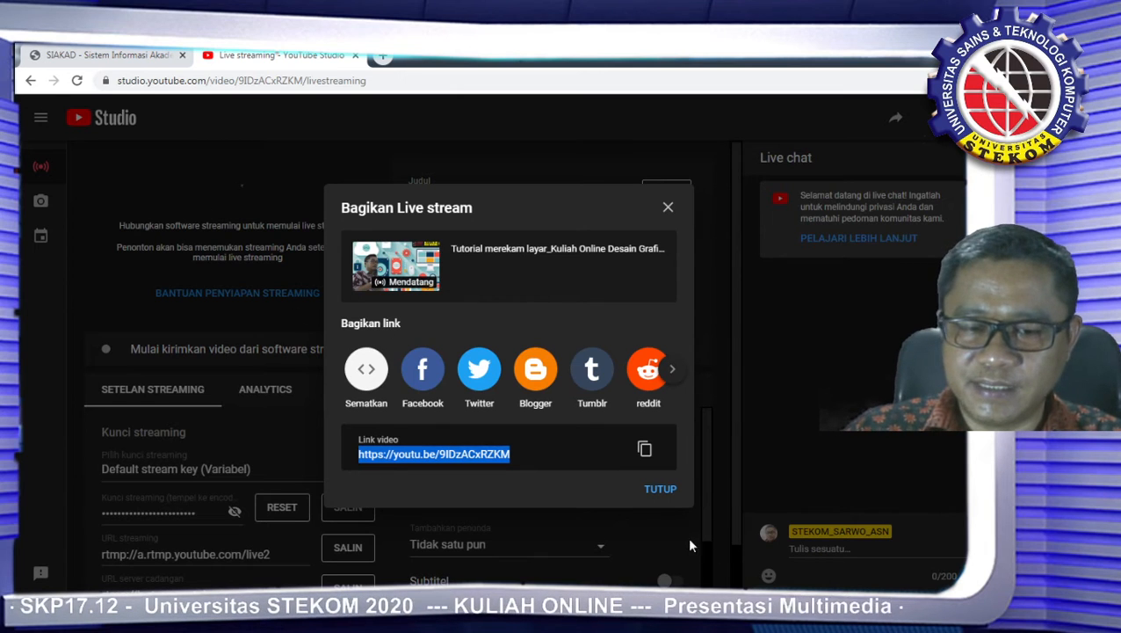
click(667, 493)
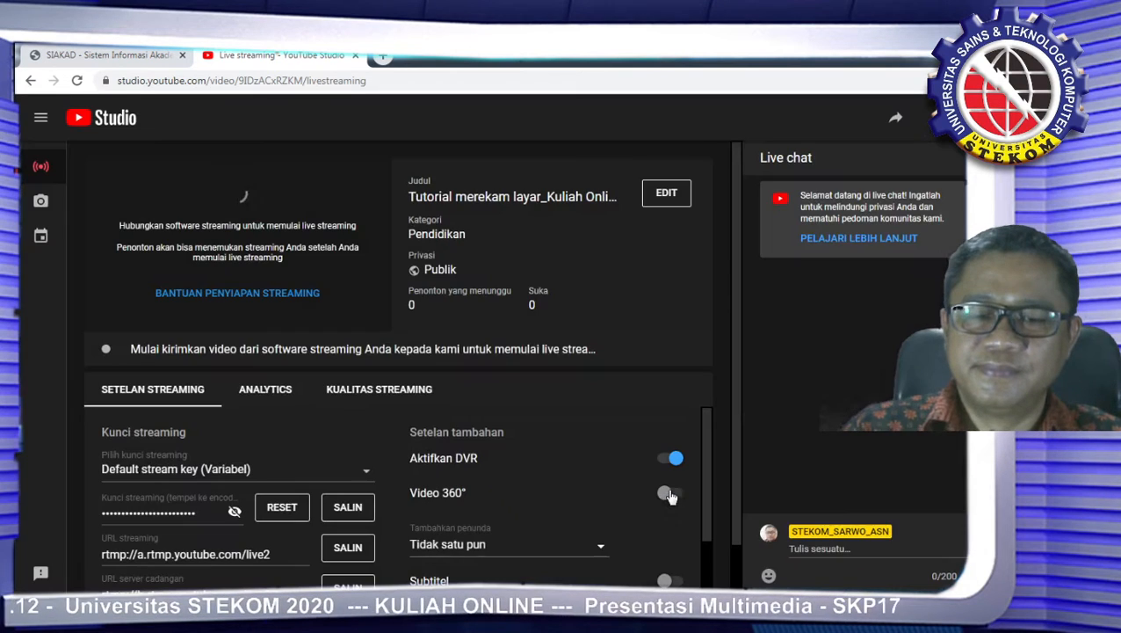
click(896, 120)
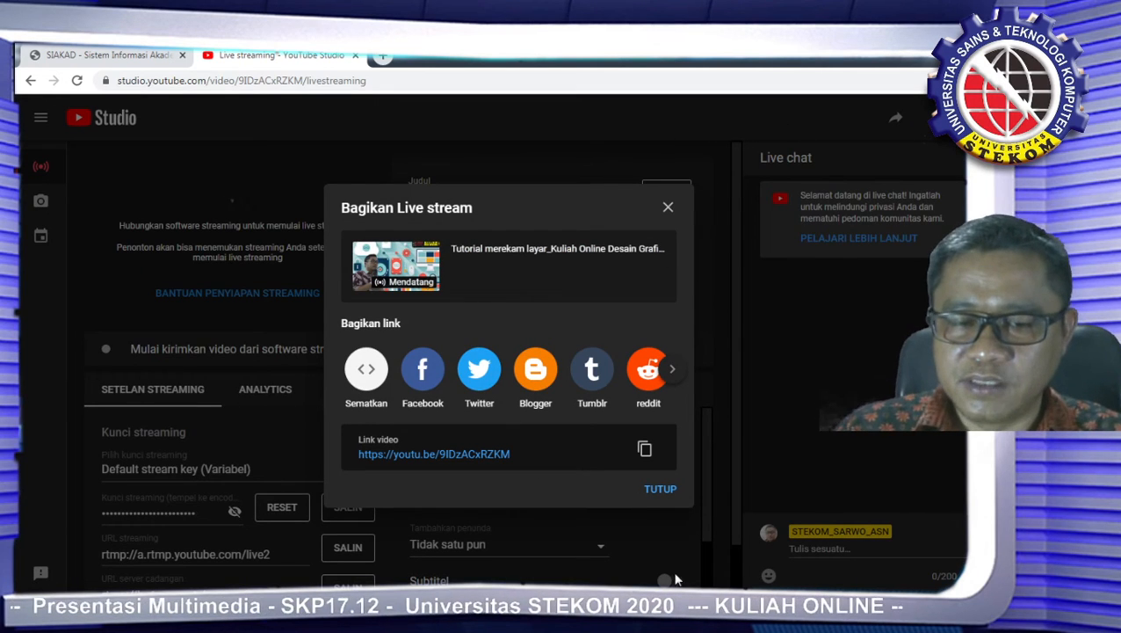
click(668, 208)
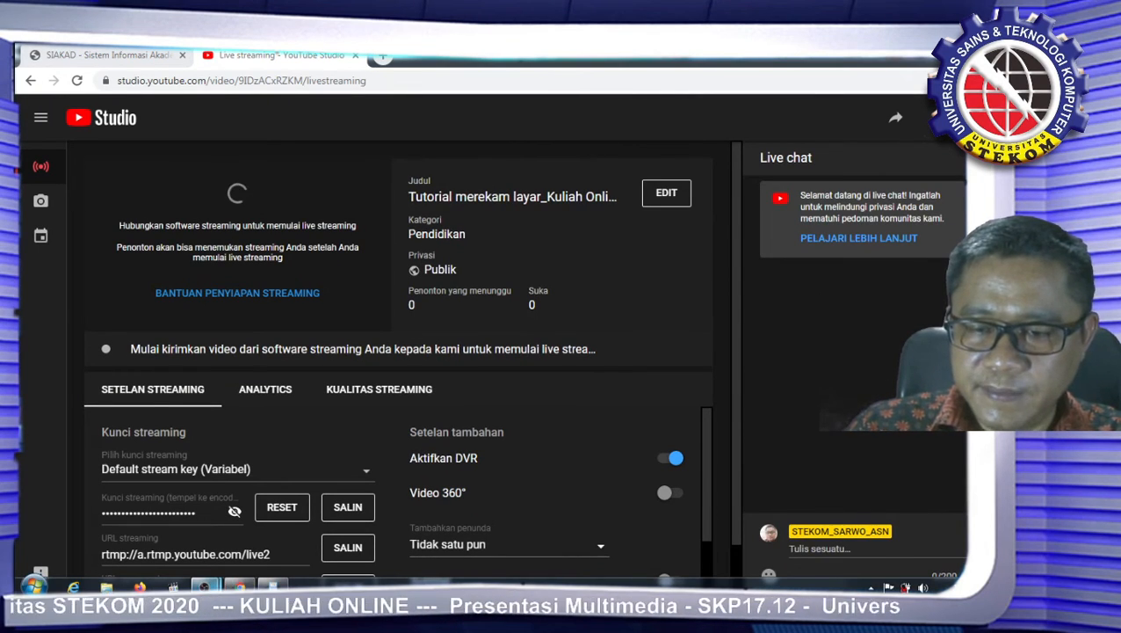
Step: Switch back to OBS Studio, make a short recording of the scene named Scene and stop it
key(alt+Tab)
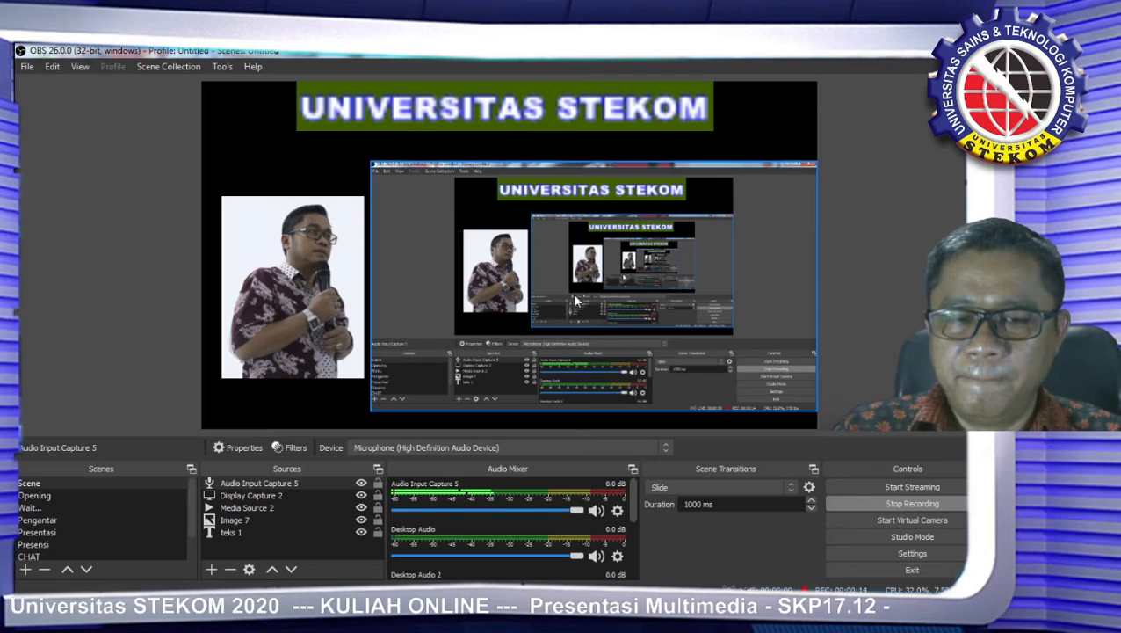
click(889, 503)
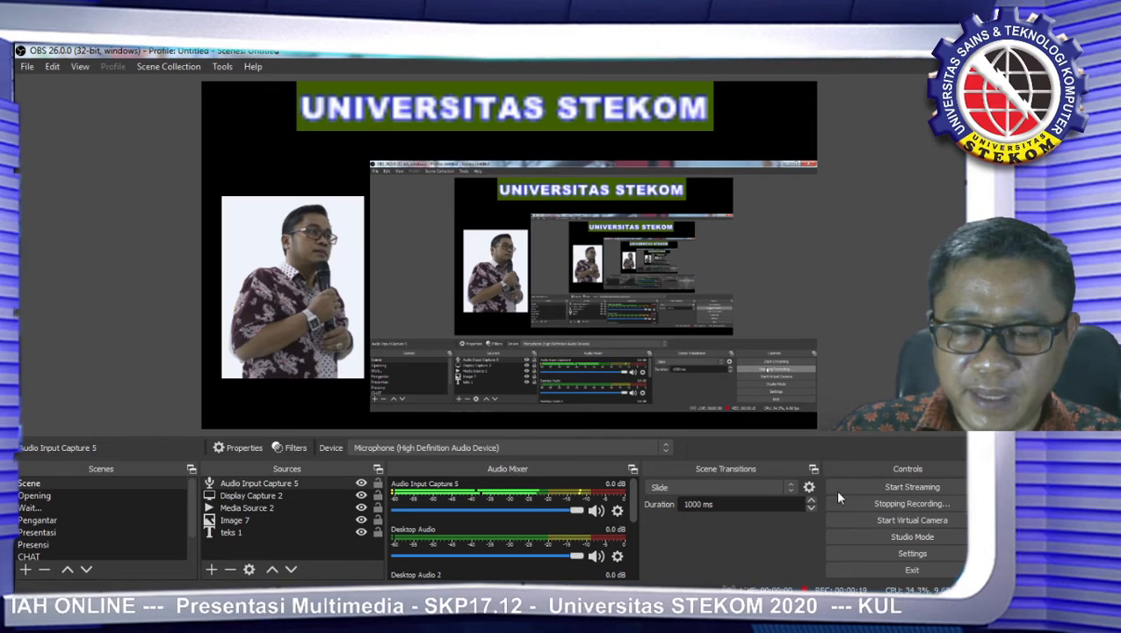
click(26, 68)
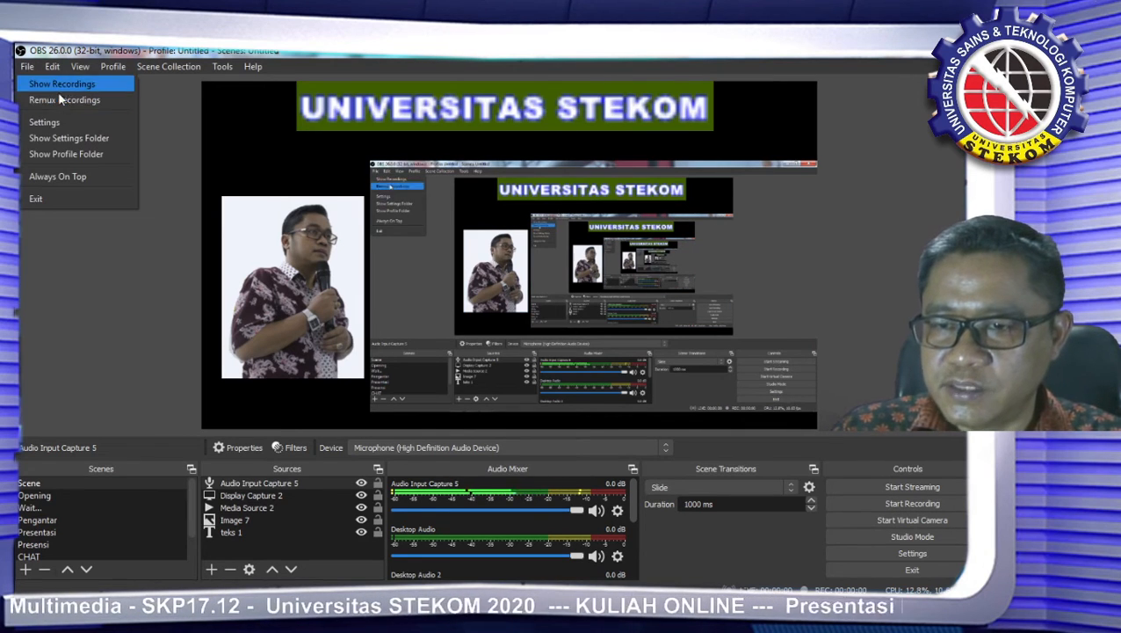
click(59, 82)
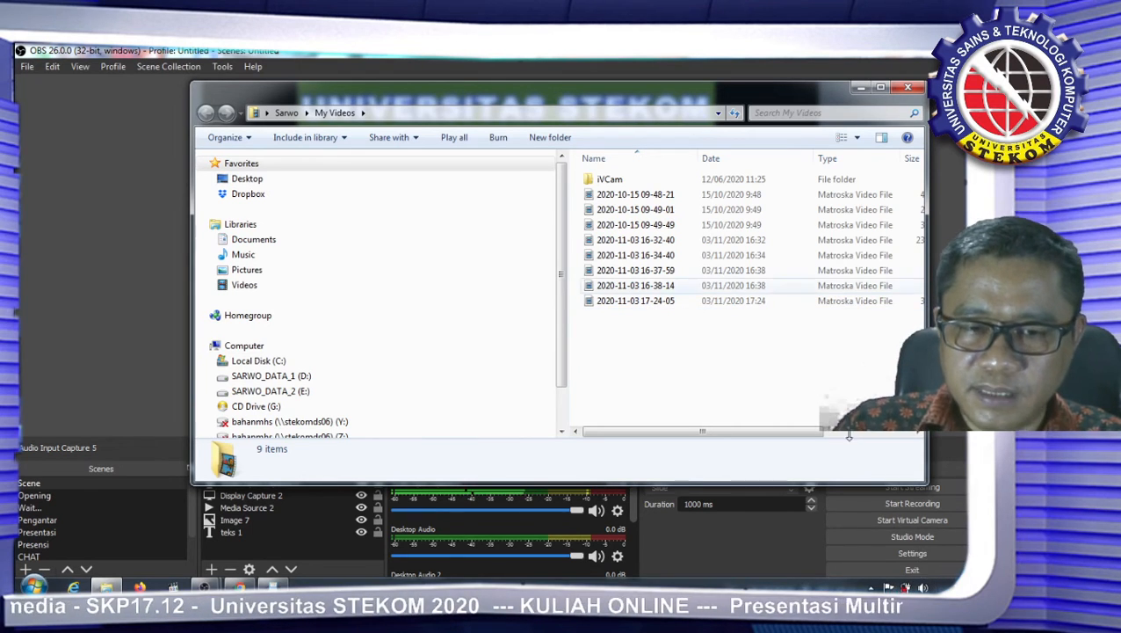
click(626, 302)
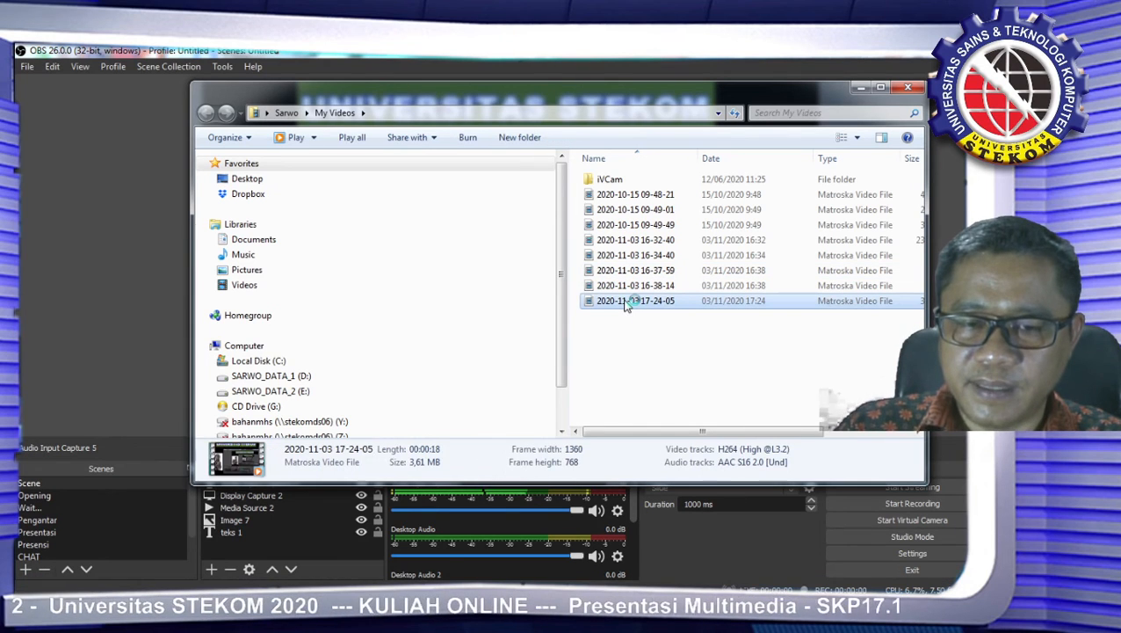
double_click(626, 303)
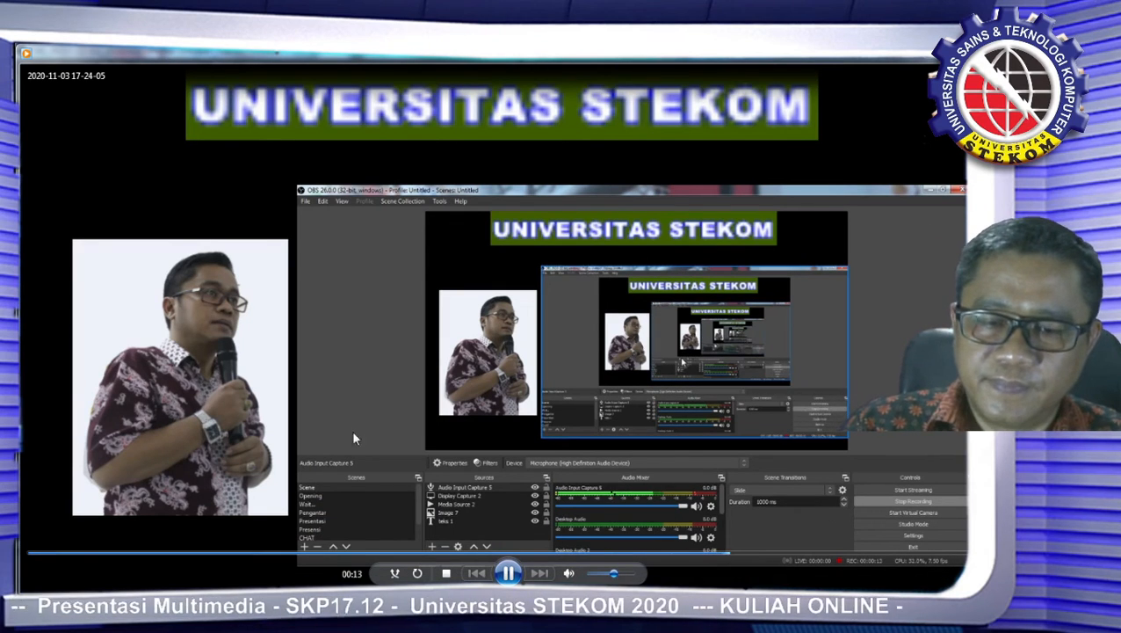
click(958, 53)
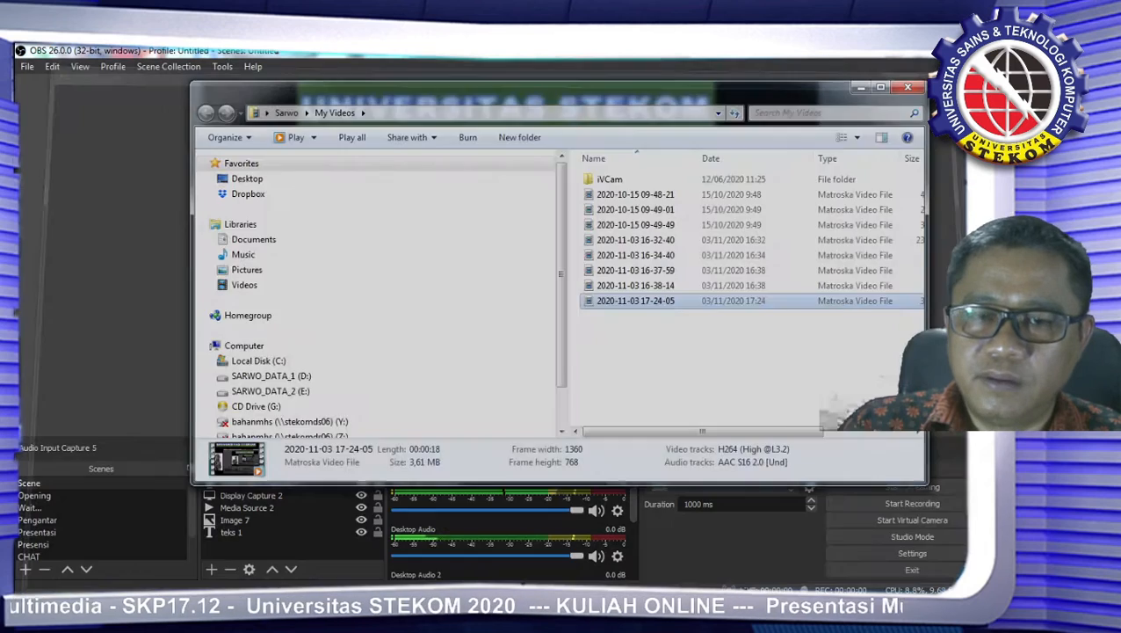
click(113, 232)
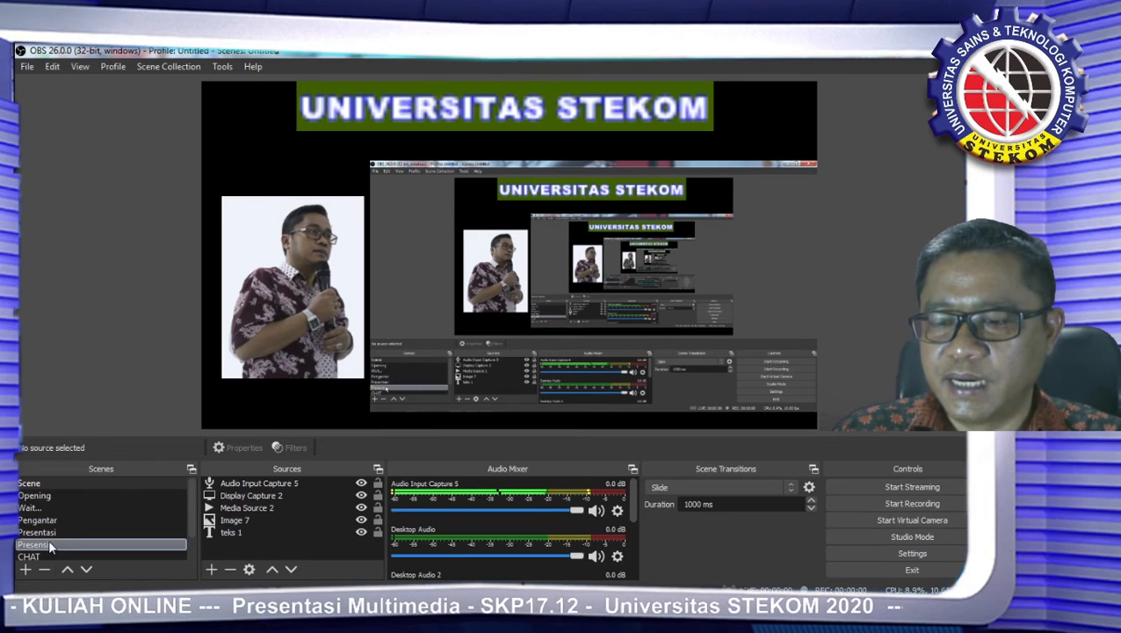
Step: Show the prepared scenes Pengantar and Wait..., briefly selecting the background image in the Wait... scene and deselecting it
click(40, 520)
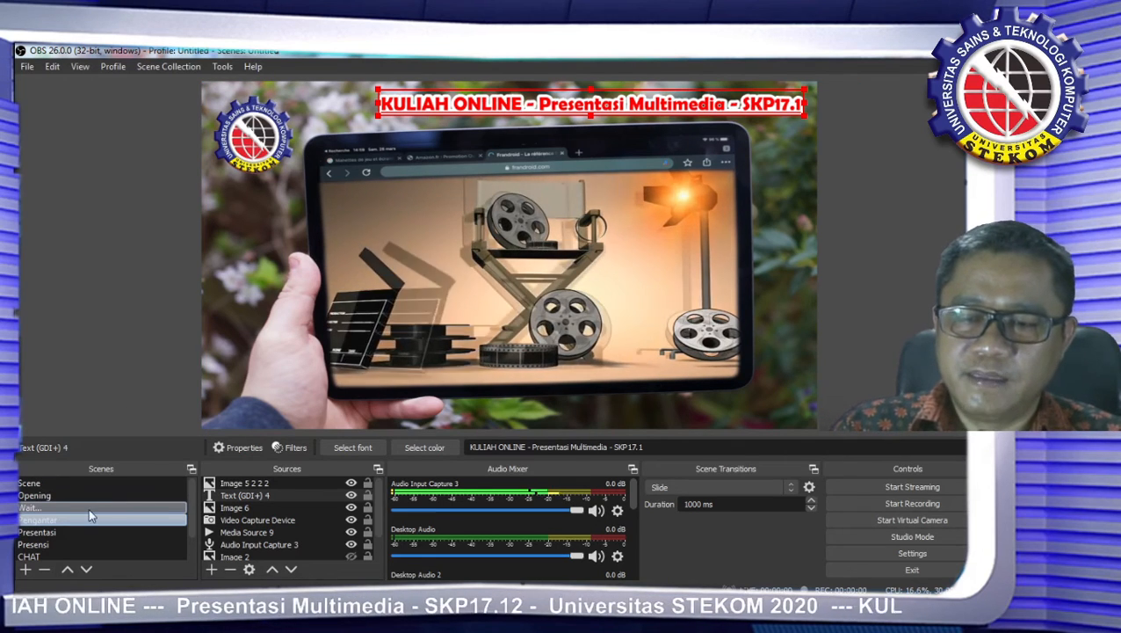
click(38, 509)
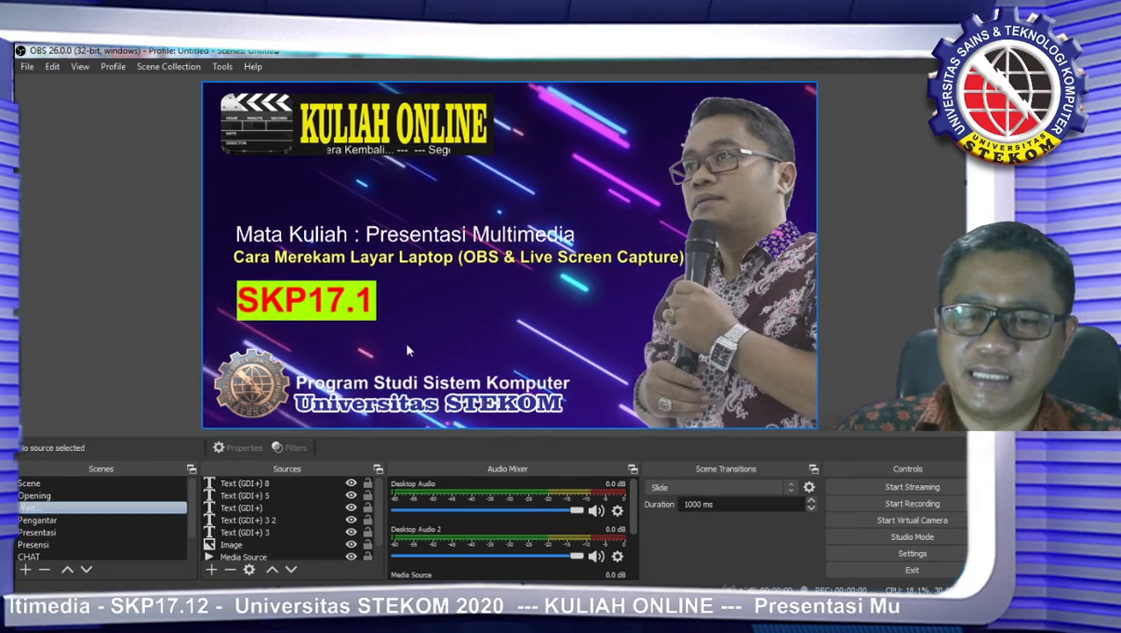
click(391, 132)
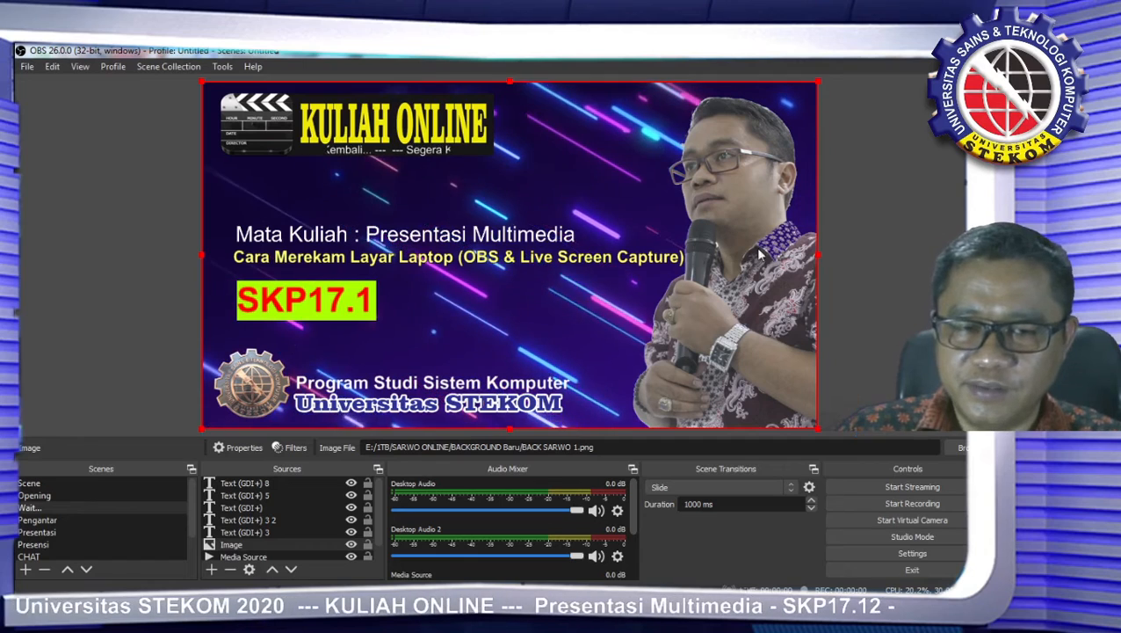
click(897, 338)
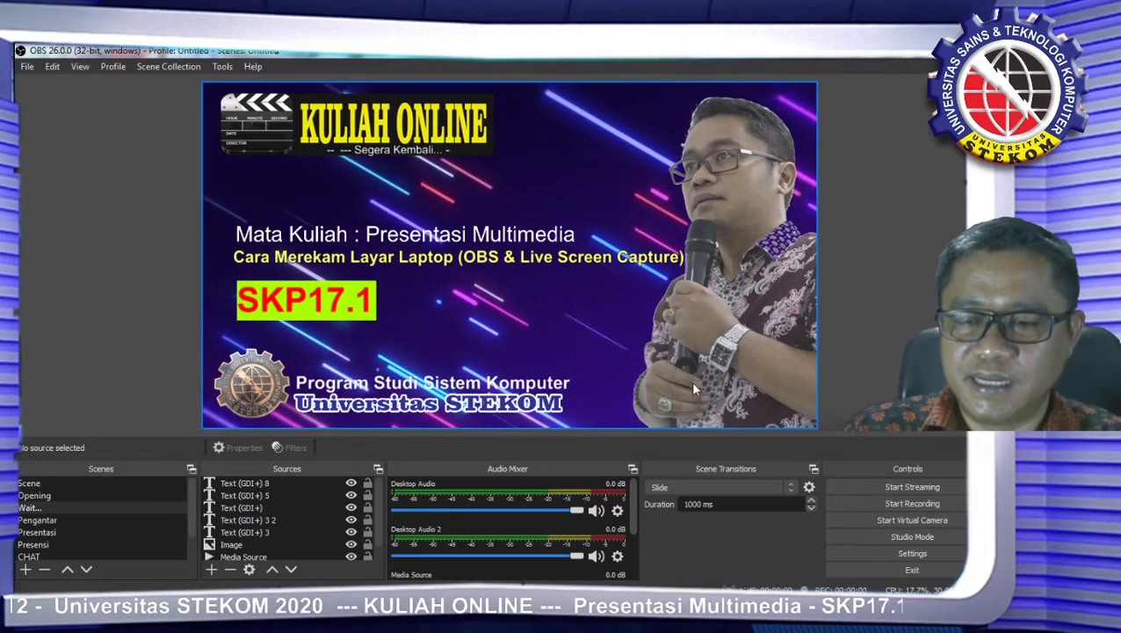
Step: Show the prepared scenes Presensi, Presentasi, Pengantar, Wait... and Opening one after another in the preview
click(49, 533)
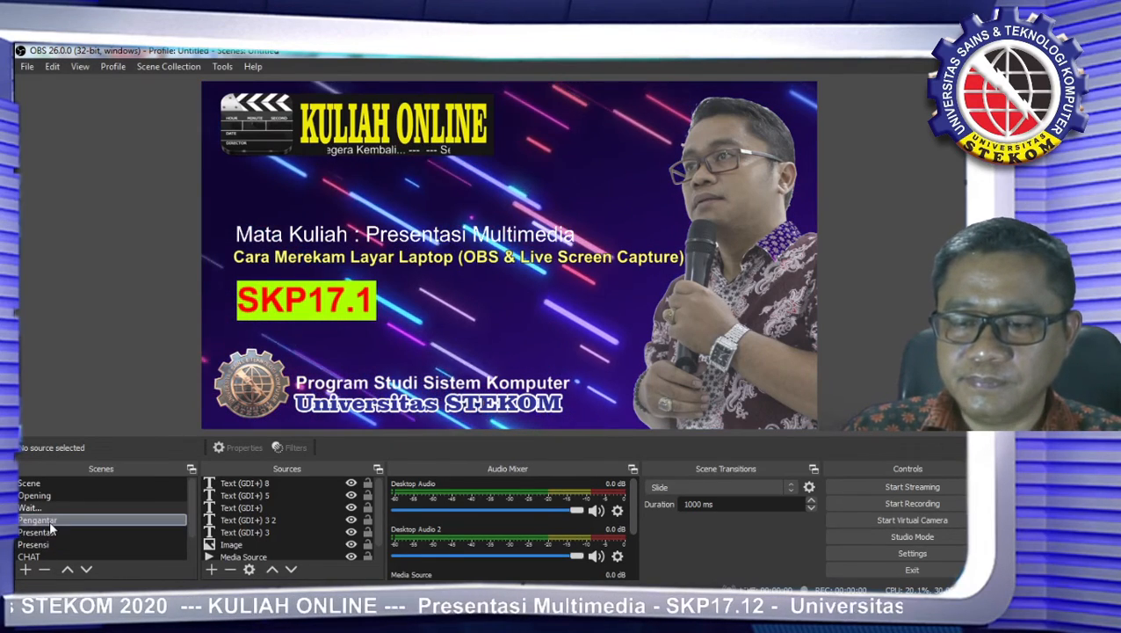
click(40, 541)
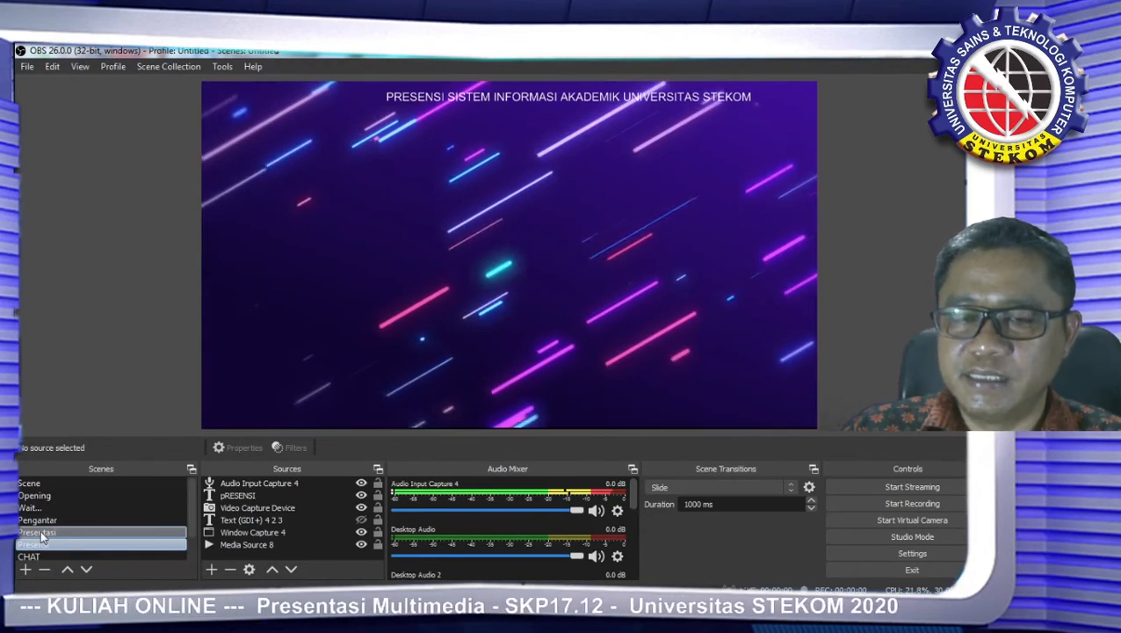
click(40, 531)
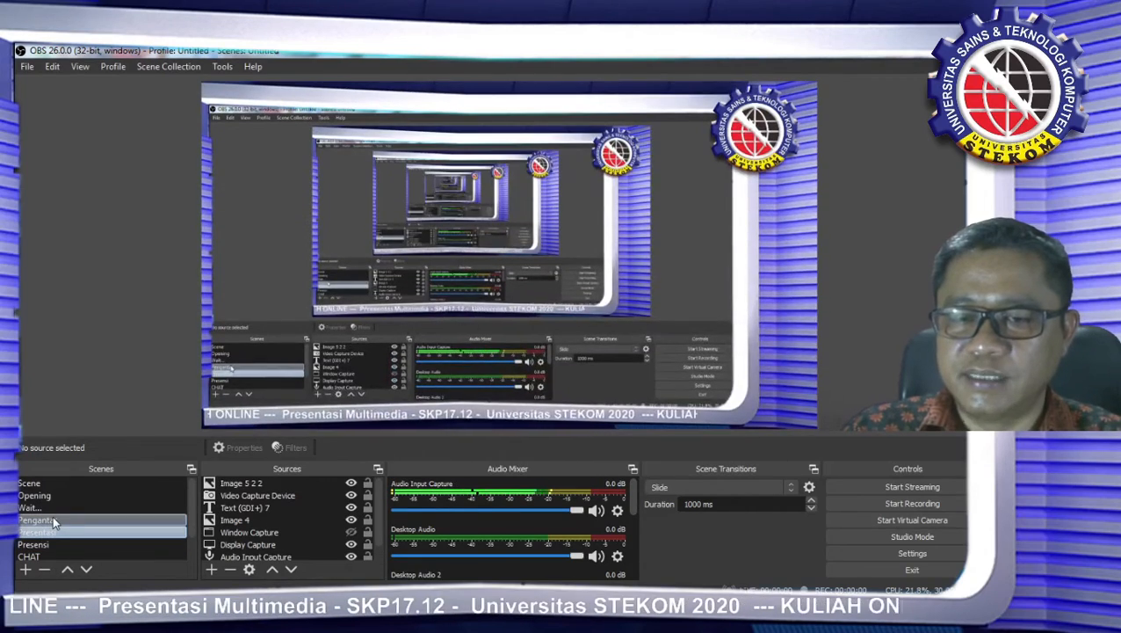
click(53, 520)
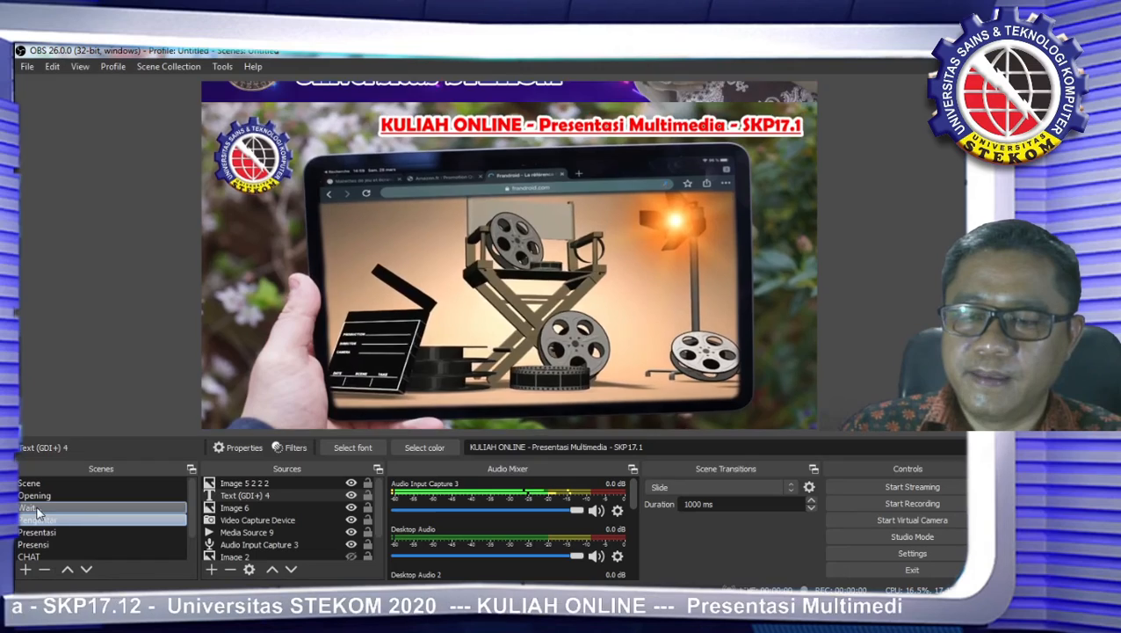
click(44, 508)
click(50, 496)
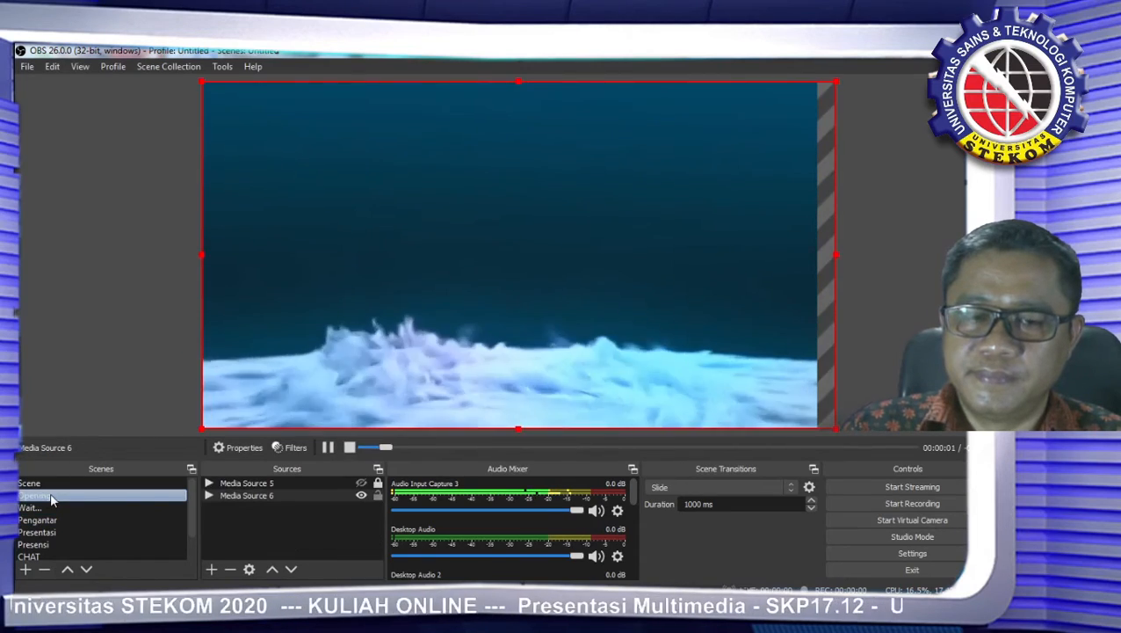
Step: Switch the output to the Pengantar scene while the lecture recording is running
click(54, 519)
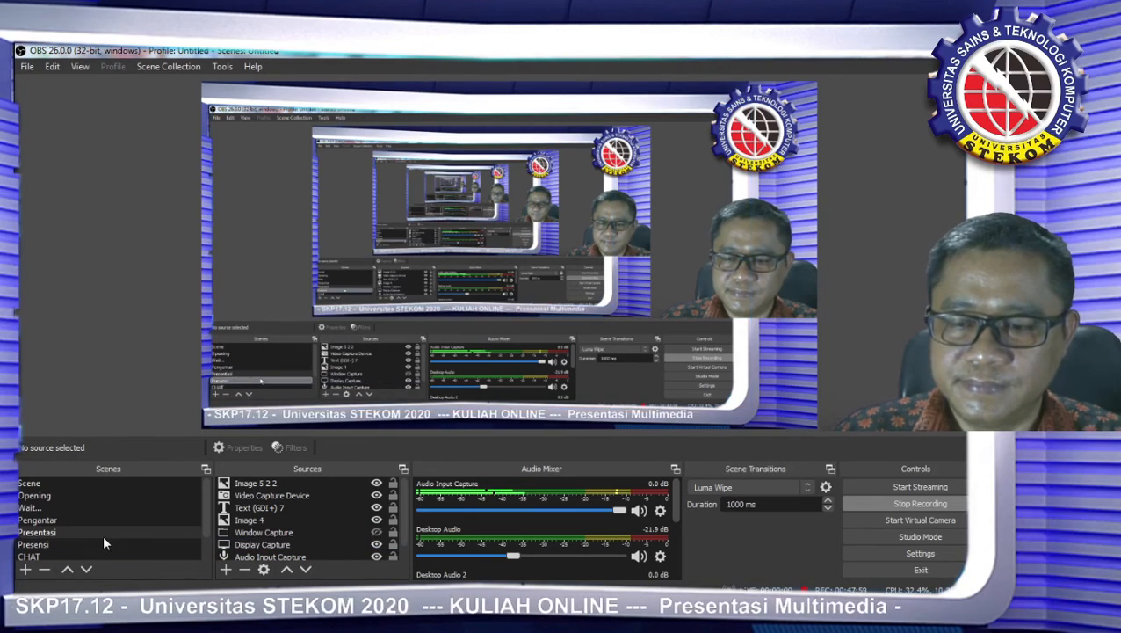
click(70, 522)
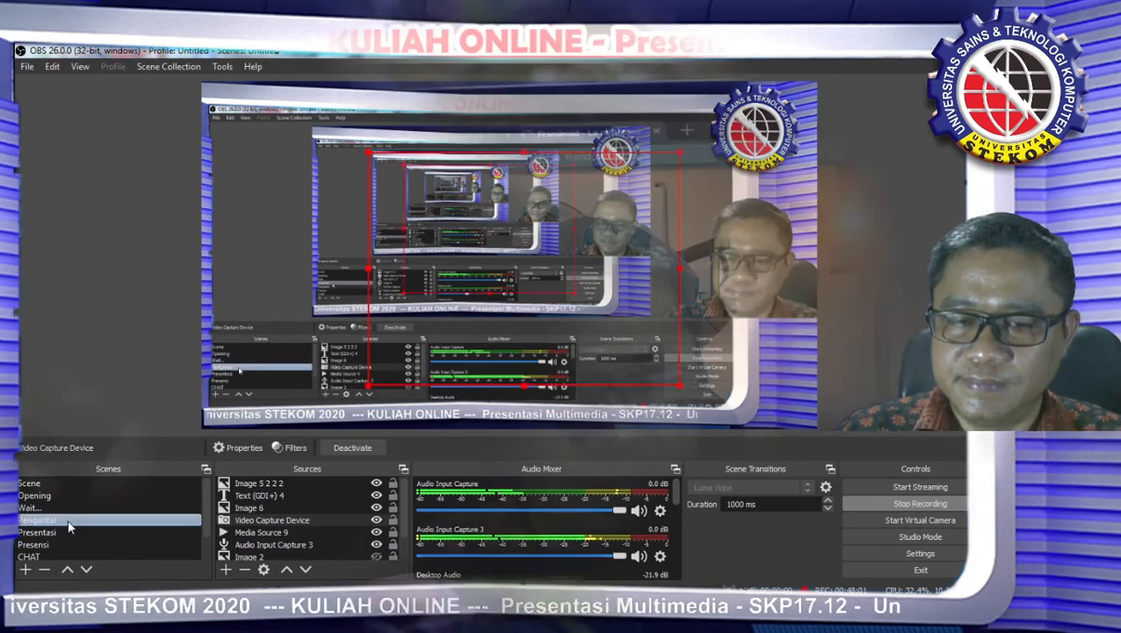